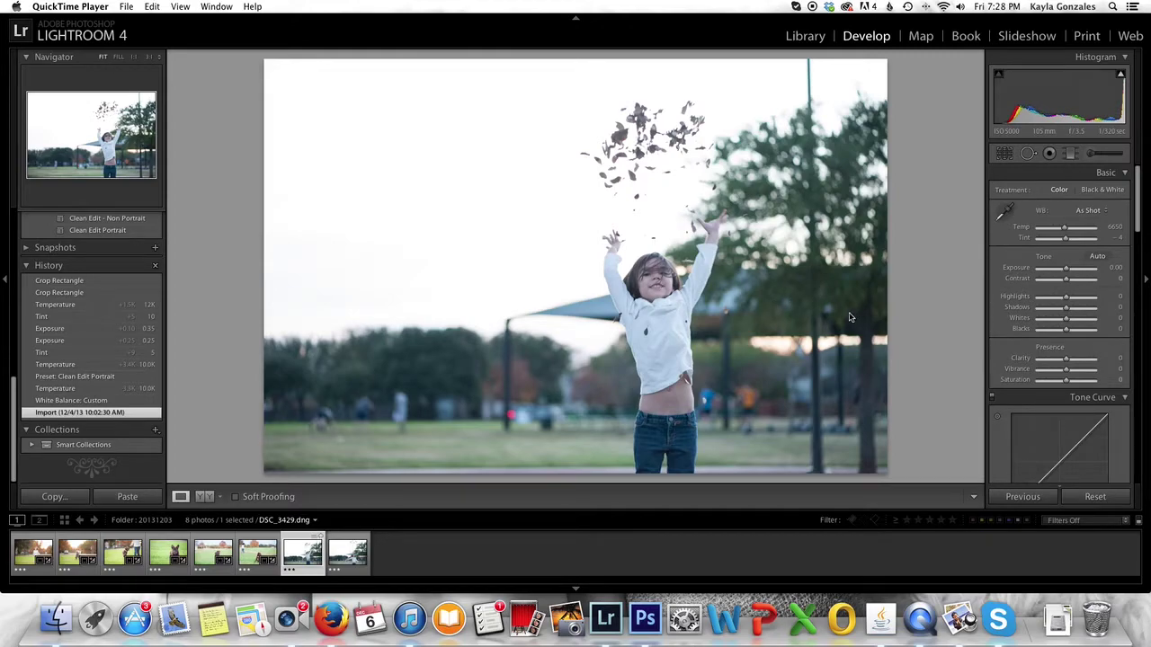
# Step: Sample the white balance from the child's white shirt, and resample it at a second spot on the shirt
pyautogui.click(1011, 210)
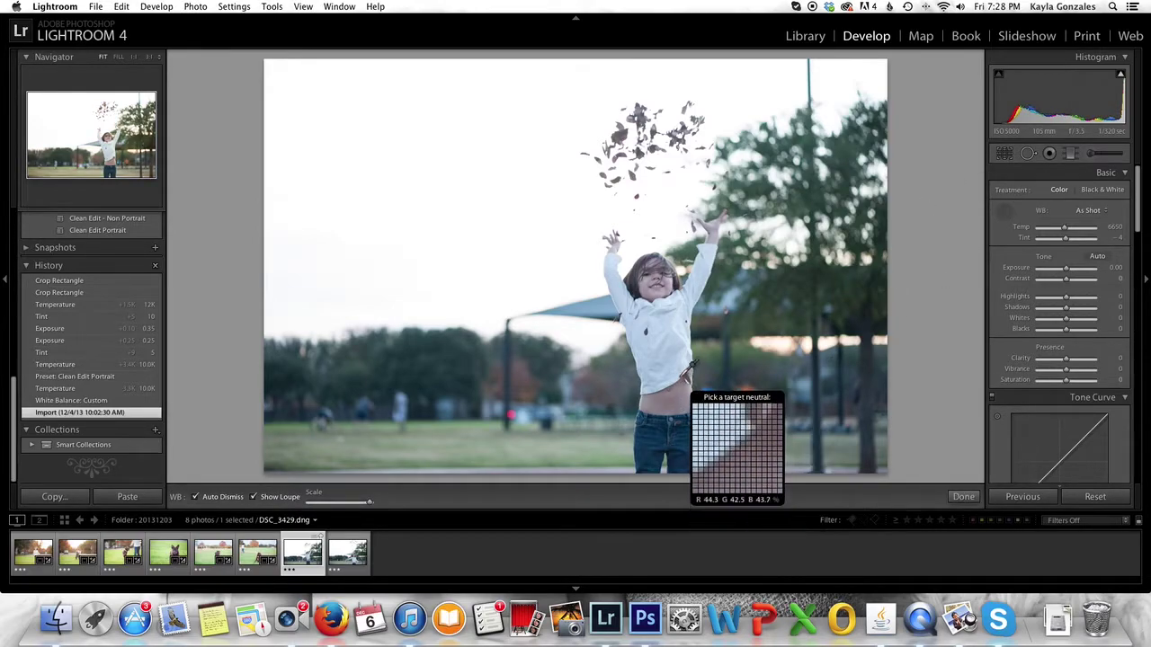
pyautogui.click(681, 316)
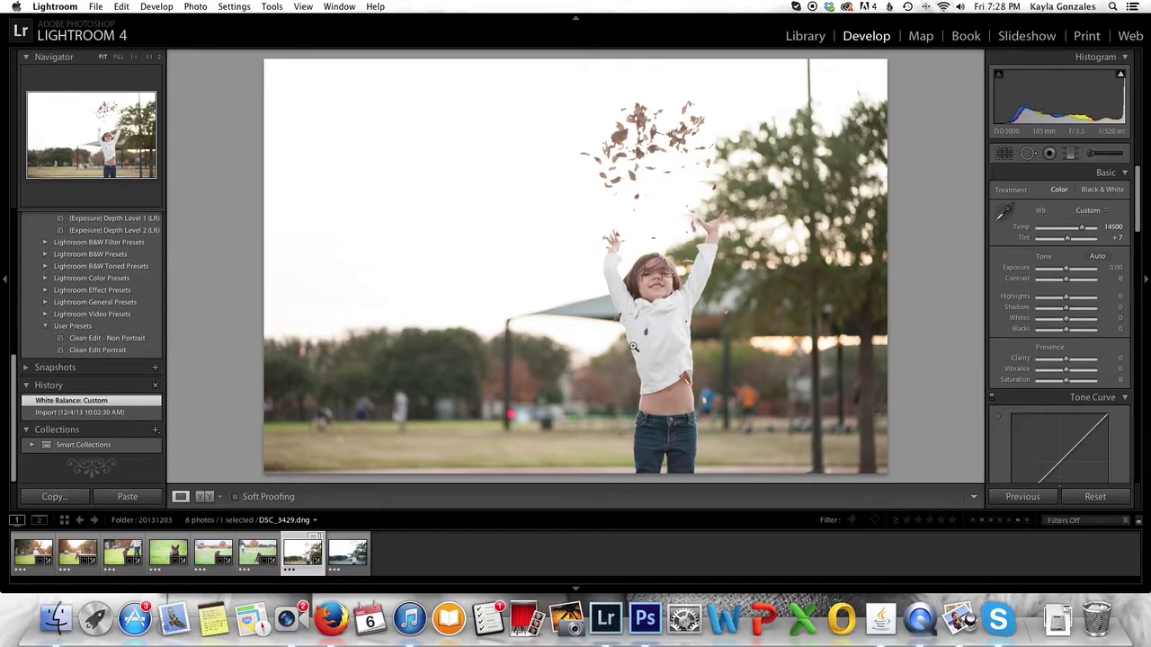
pyautogui.click(1006, 220)
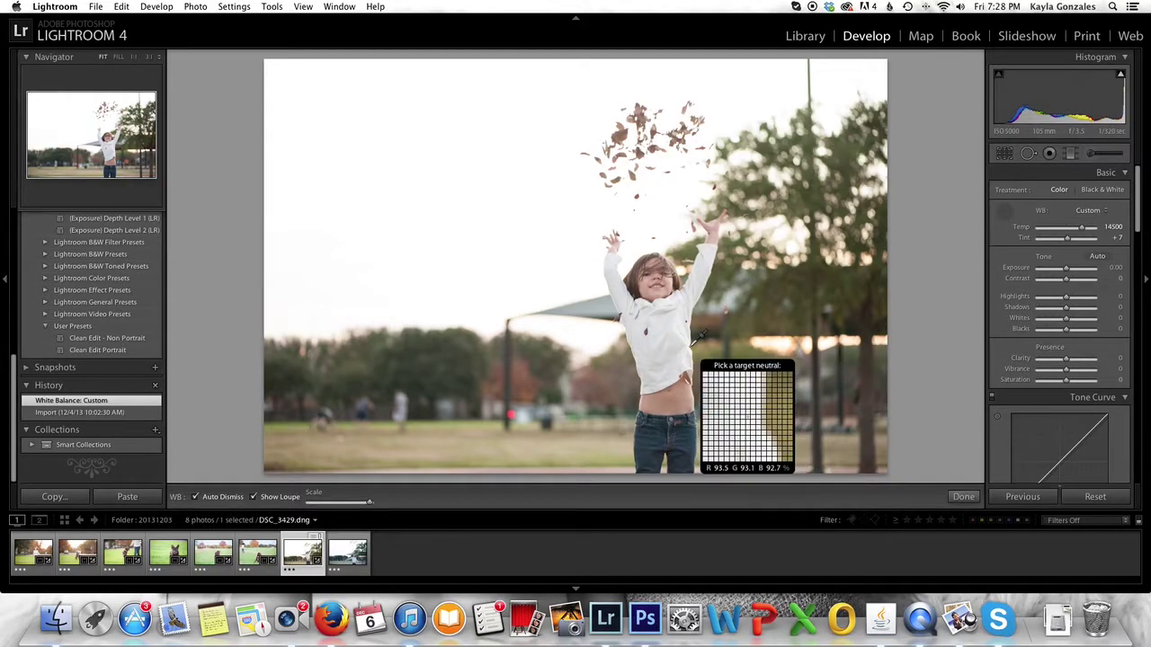
pyautogui.click(661, 323)
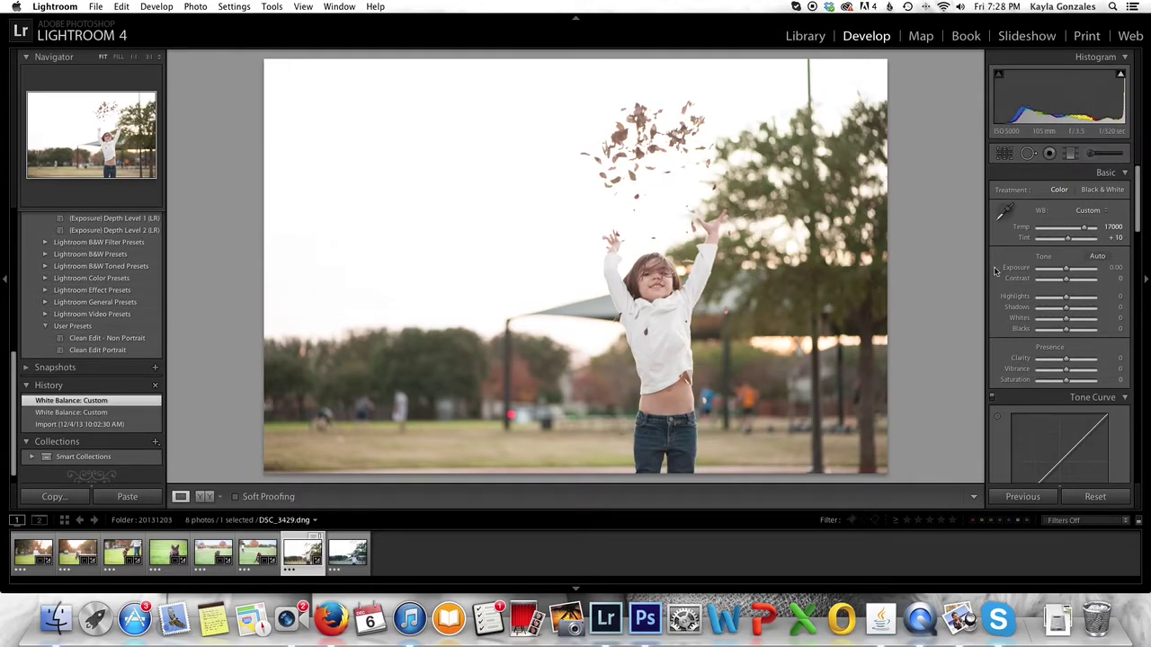
# Step: Set the photo's exposure to +0.30
pyautogui.click(1115, 267)
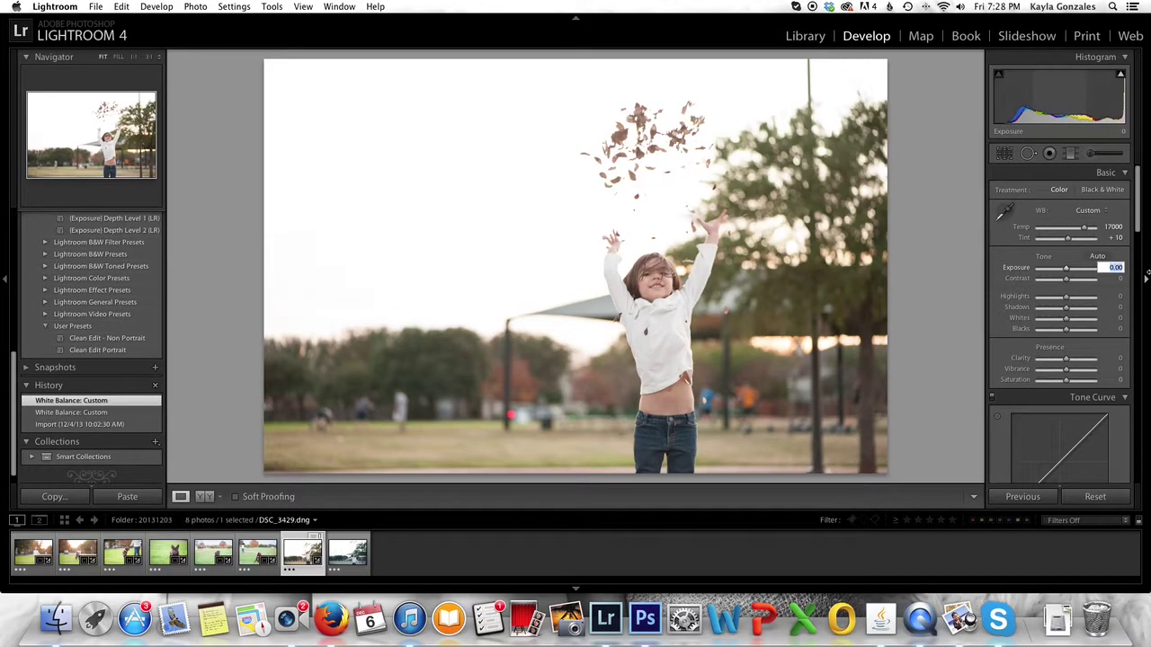
pyautogui.write('.3')
pyautogui.press('Return')
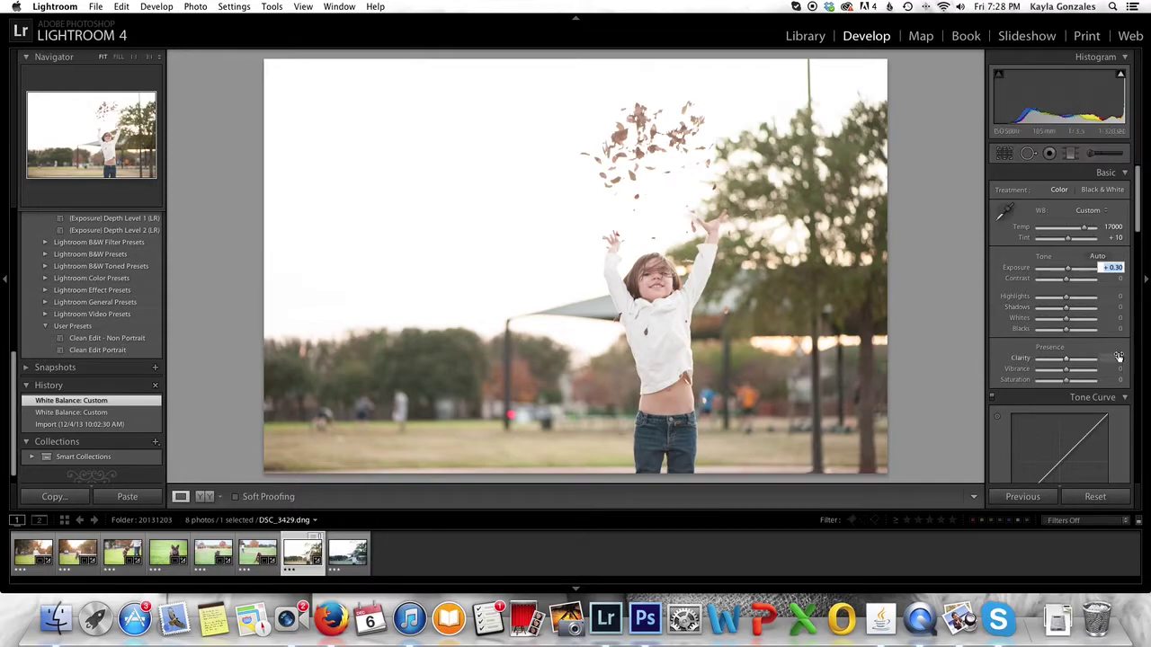
# Step: Apply the Clean Edit Portrait user preset and sample the white balance from the shirt's shoulder area
pyautogui.click(106, 351)
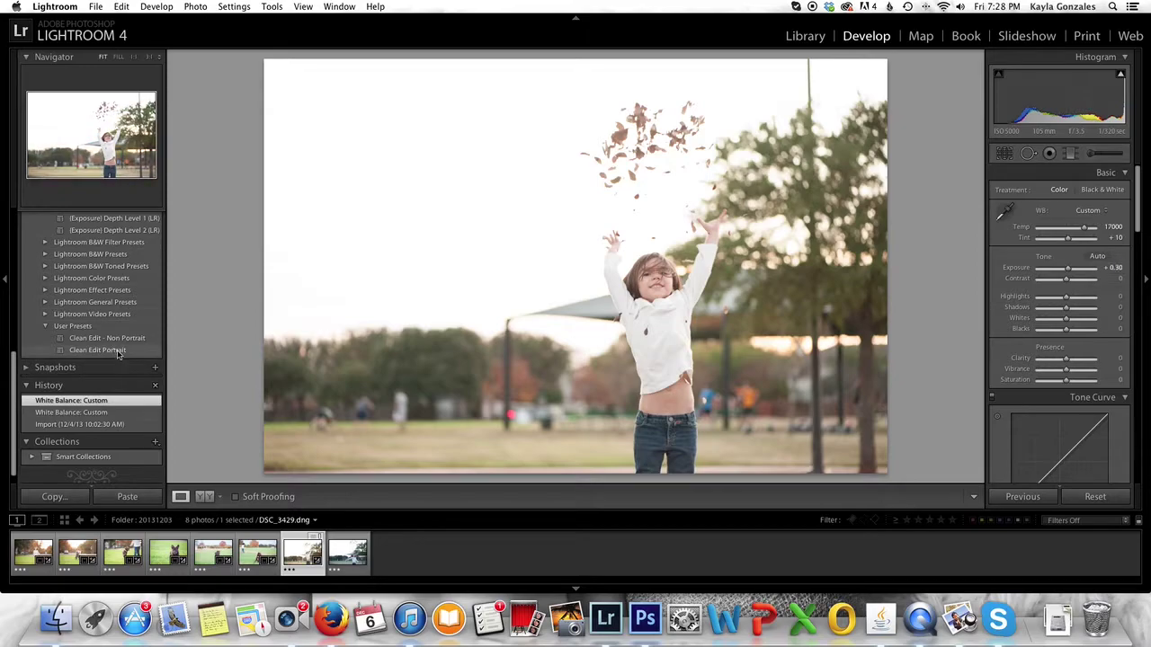
pyautogui.click(1004, 211)
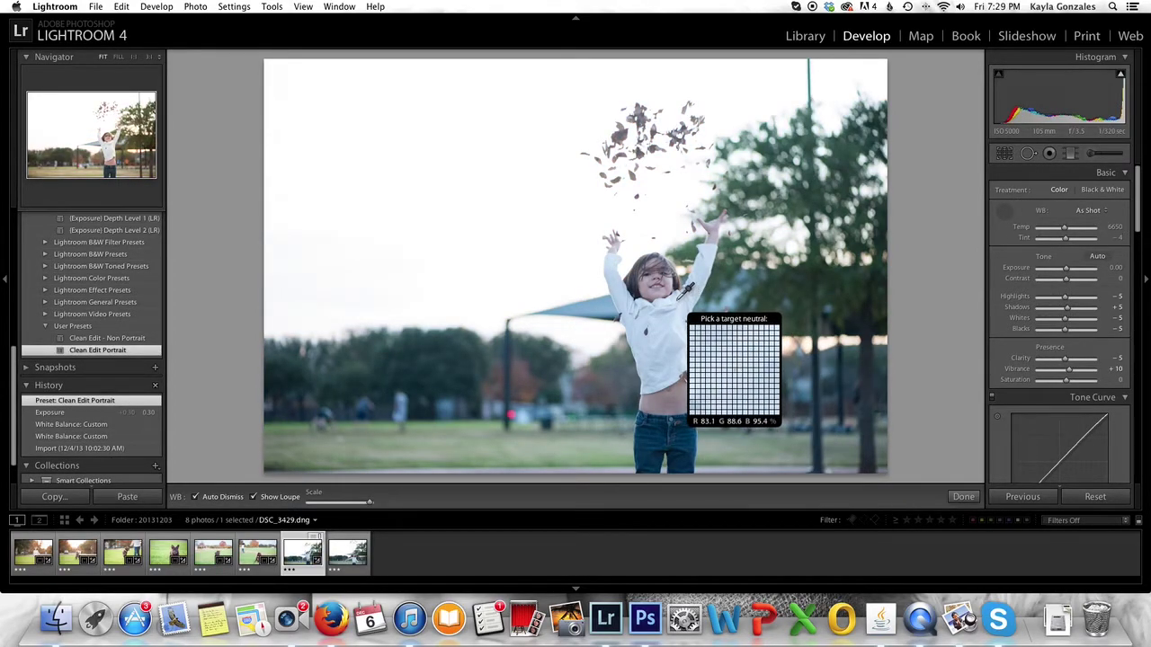
pyautogui.click(680, 302)
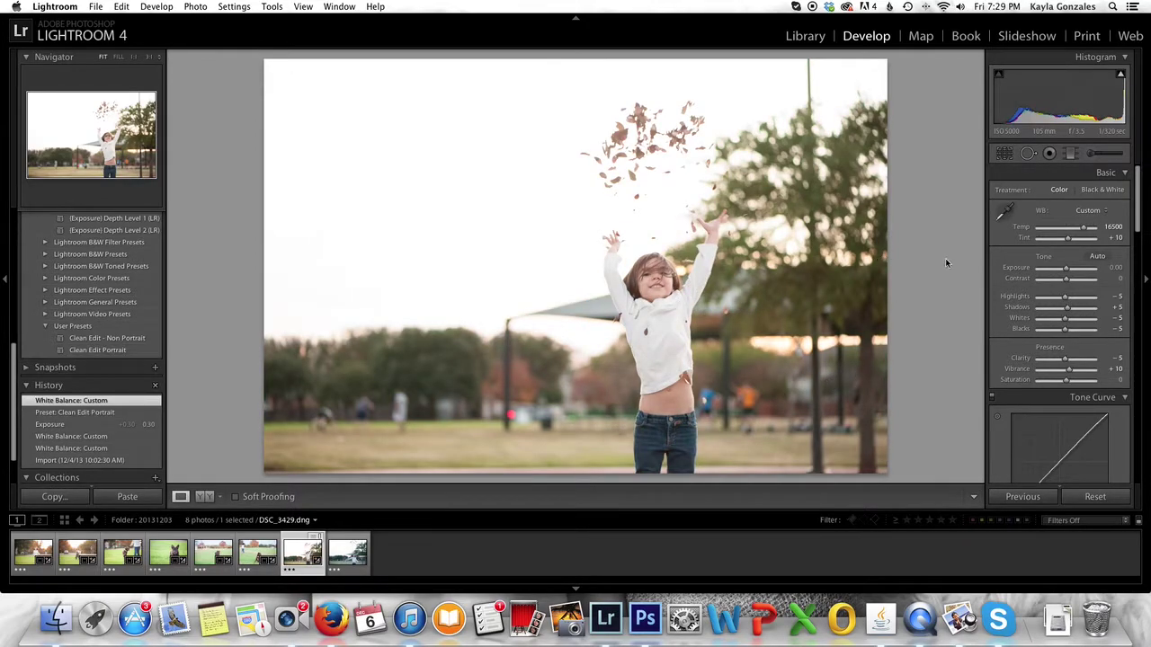
# Step: Raise the photo's exposure to +0.20 and inspect the child's face and shirt at close zoom
pyautogui.click(1122, 271)
pyautogui.press('Up')
pyautogui.press('Up')
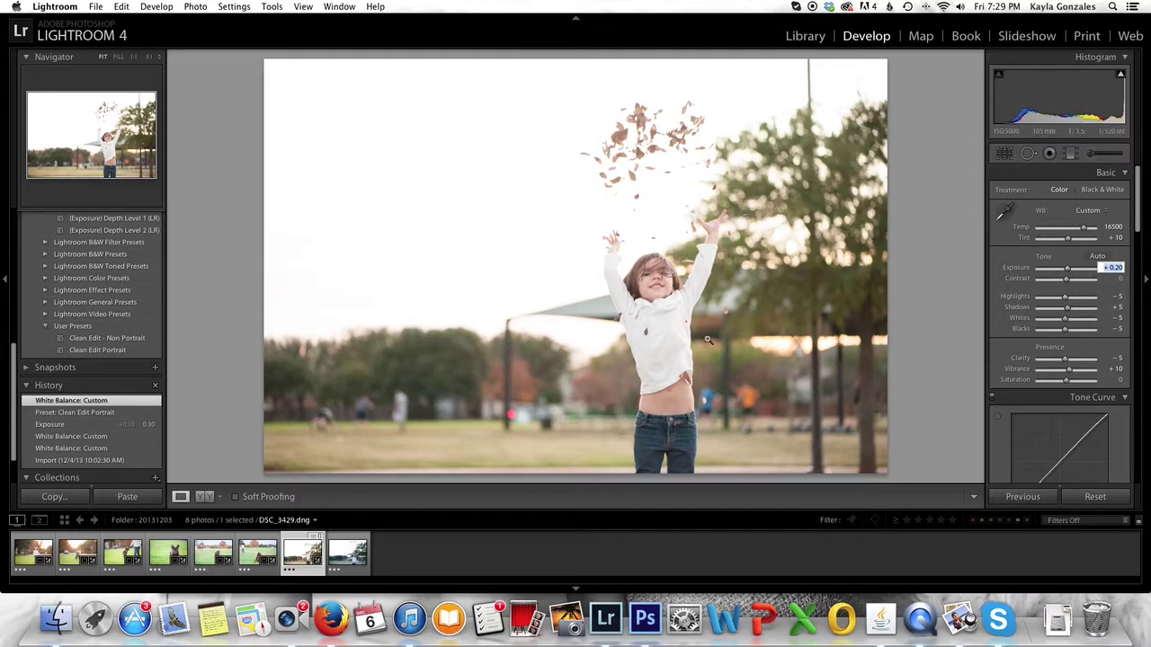
pyautogui.click(837, 250)
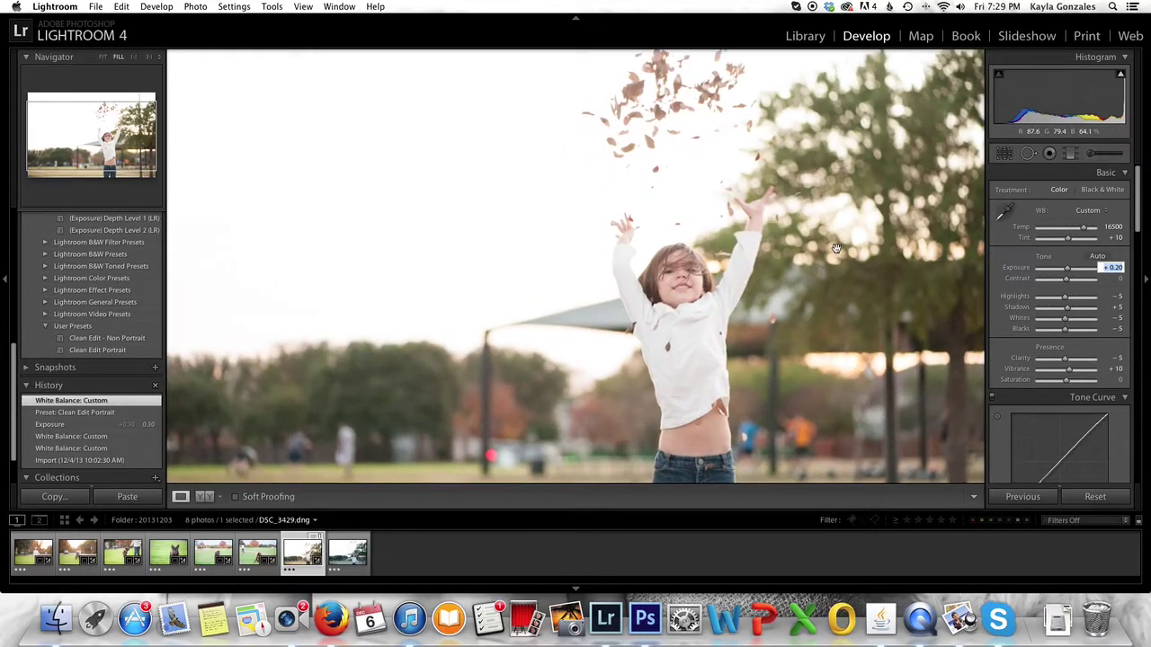
pyautogui.click(837, 250)
pyautogui.scroll(-3, 784, 355)
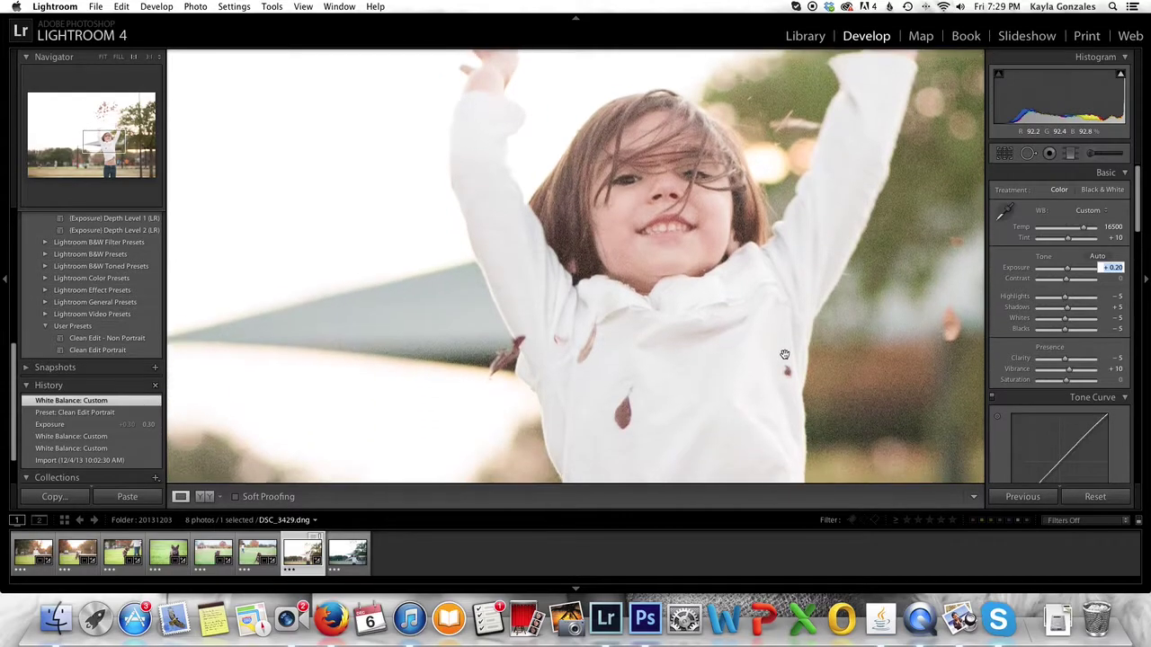
pyautogui.click(784, 355)
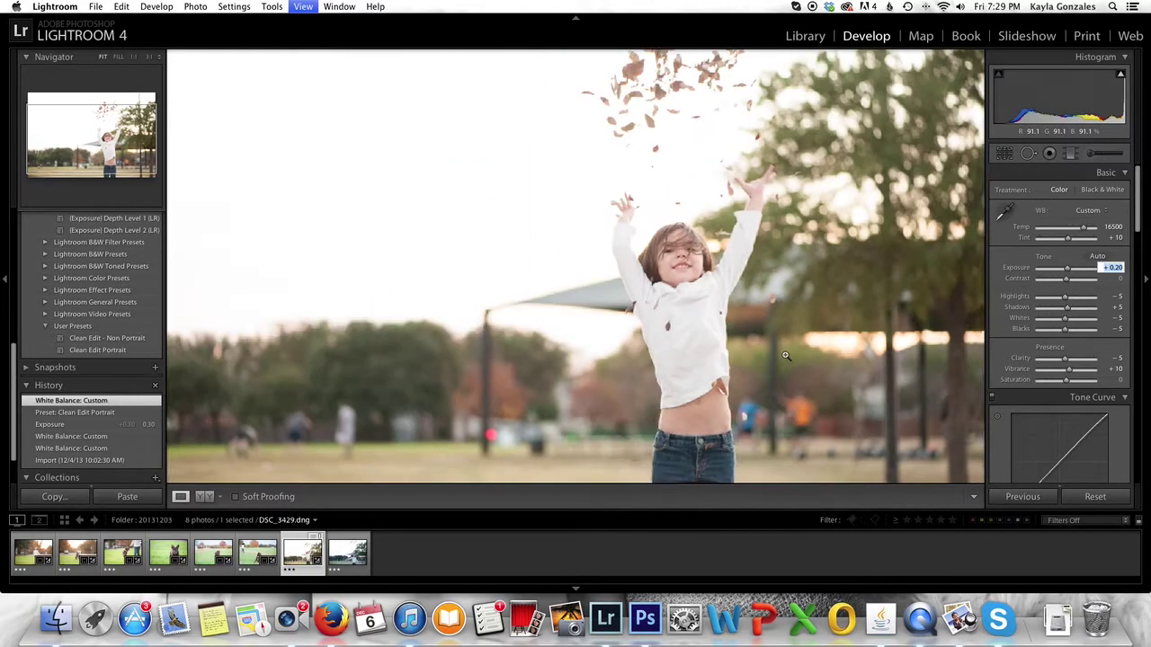
# Step: Paint an Adjustment Brush mask with exposure 0.10 over the child's face, torso and legs
pyautogui.click(1004, 210)
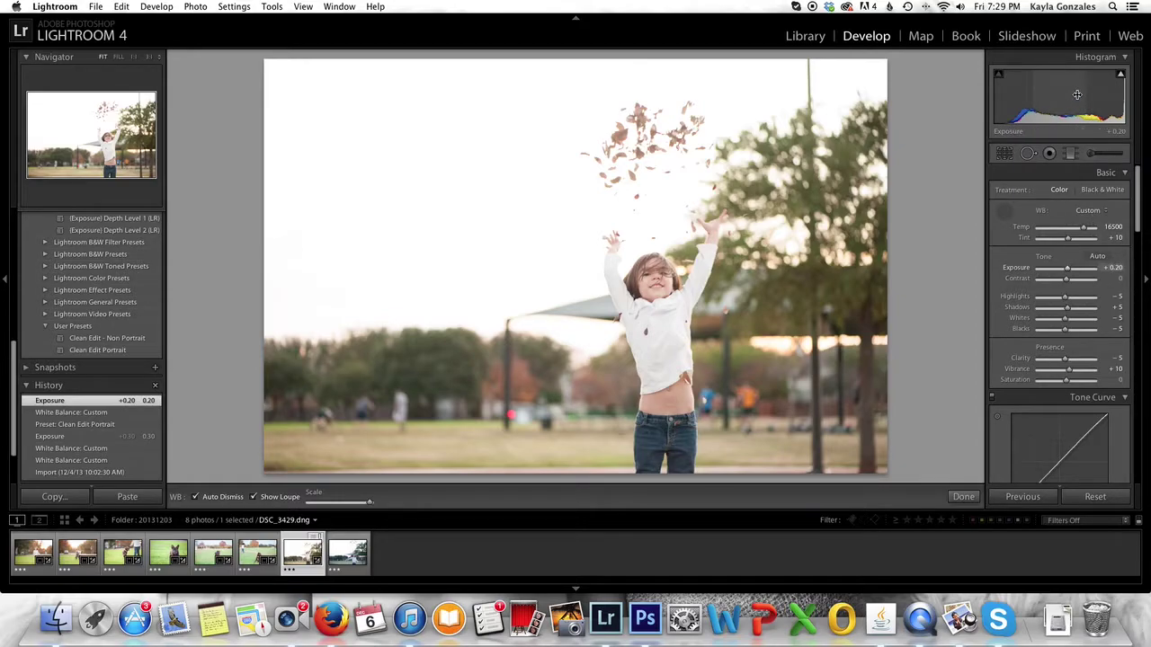
pyautogui.click(1121, 76)
pyautogui.click(1102, 154)
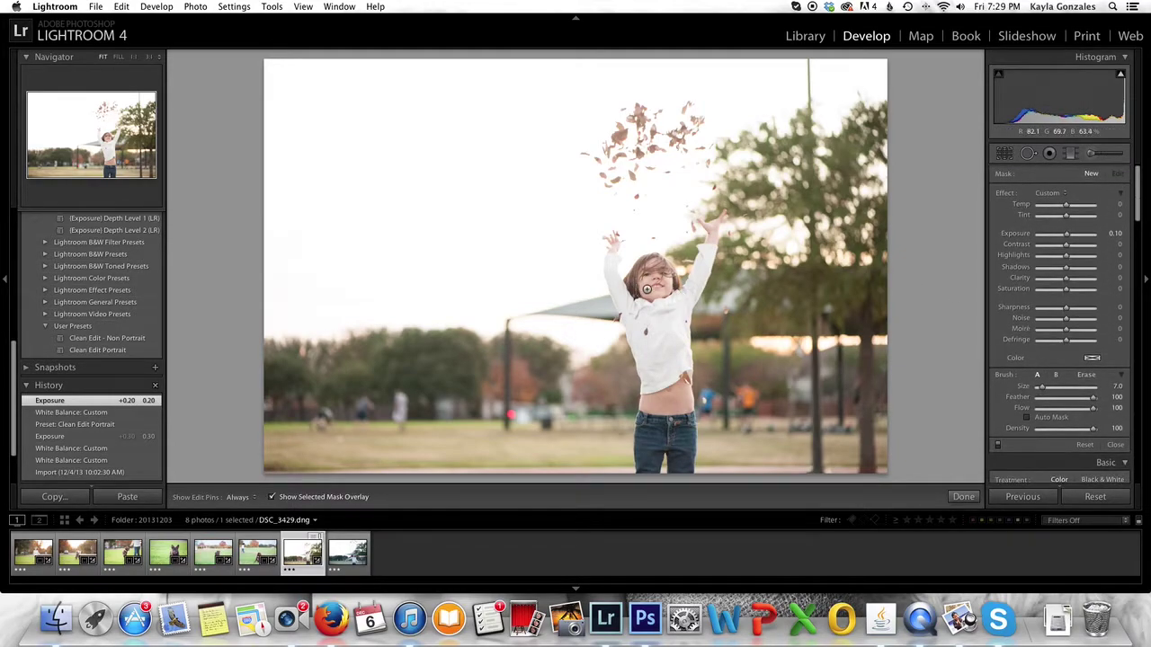
pyautogui.press('h')
pyautogui.moveTo(654, 287)
pyautogui.mouseDown()
pyautogui.moveTo(661, 262)
pyautogui.moveTo(648, 269)
pyautogui.moveTo(659, 288)
pyautogui.moveTo(645, 460)
pyautogui.moveTo(665, 466)
pyautogui.moveTo(685, 430)
pyautogui.moveTo(673, 306)
pyautogui.moveTo(659, 286)
pyautogui.mouseUp()
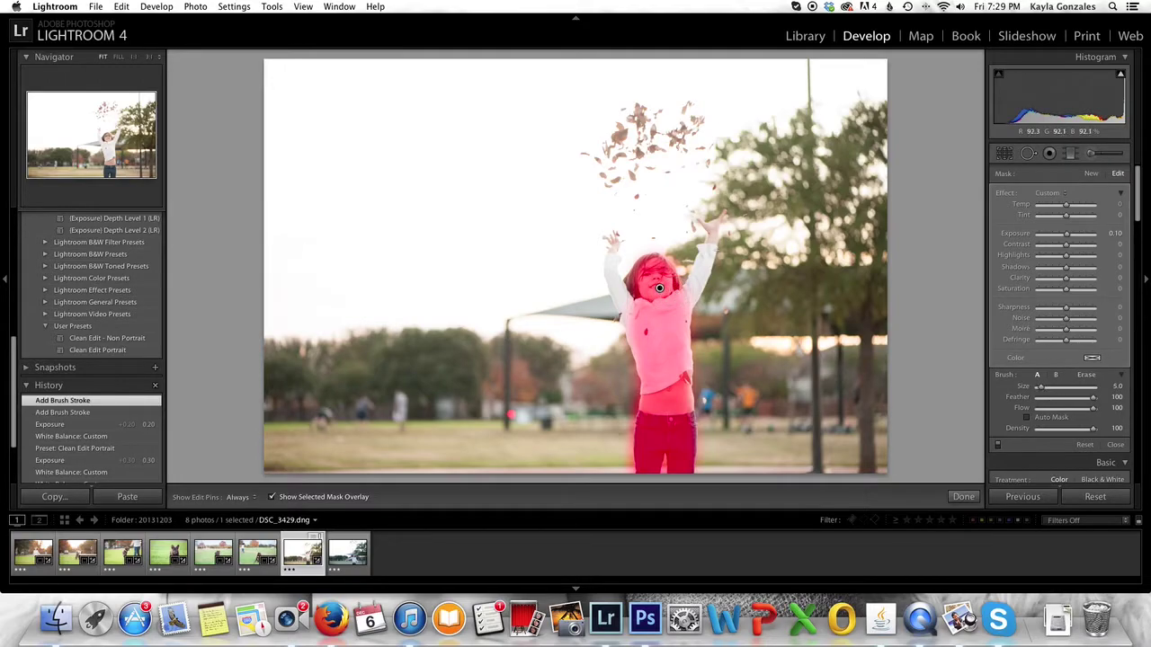
# Step: Extend the brush mask over both of the child's raised arms with a size 5 brush, and close the Adjustment Brush
pyautogui.press('[')
pyautogui.press('[')
pyautogui.press('[')
pyautogui.press('[')
pyautogui.moveTo(708, 249); pyautogui.dragTo(691, 296)
pyautogui.moveTo(611, 251)
pyautogui.mouseDown()
pyautogui.moveTo(630, 319)
pyautogui.moveTo(662, 293)
pyautogui.mouseUp()
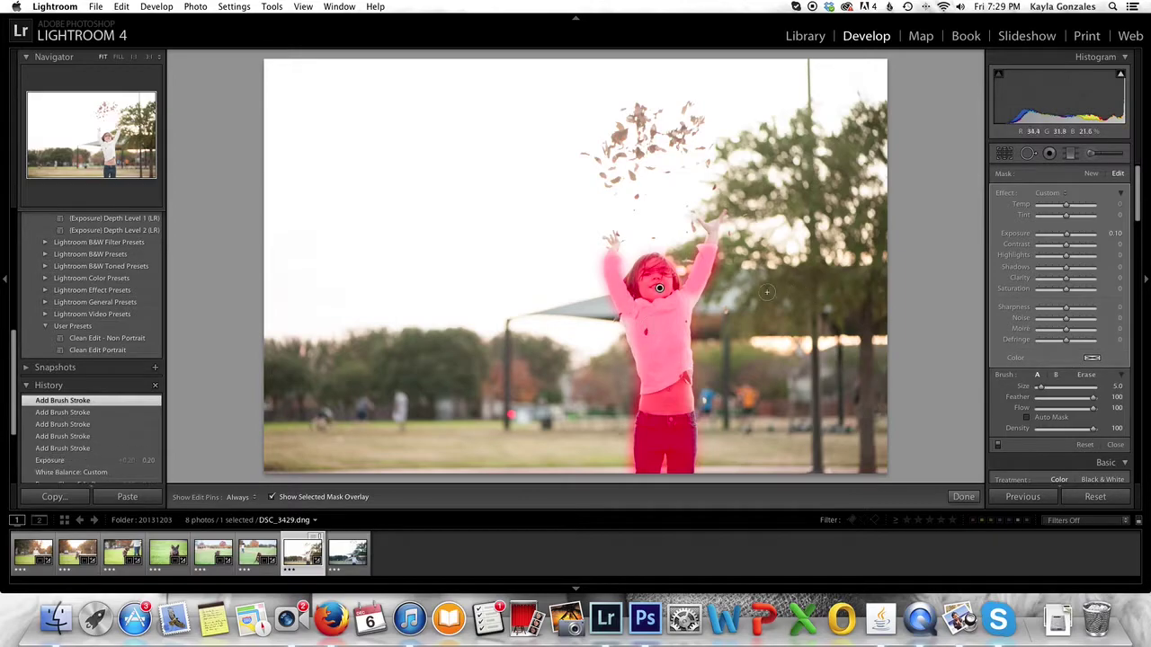
pyautogui.click(1106, 156)
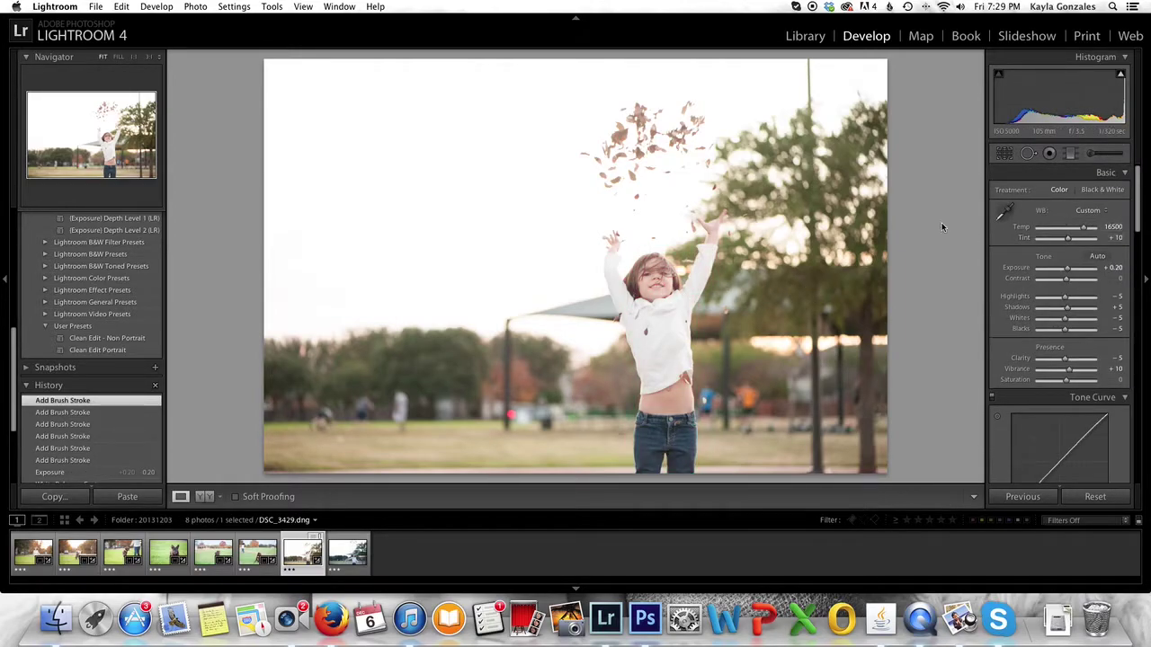
pyautogui.click(1005, 210)
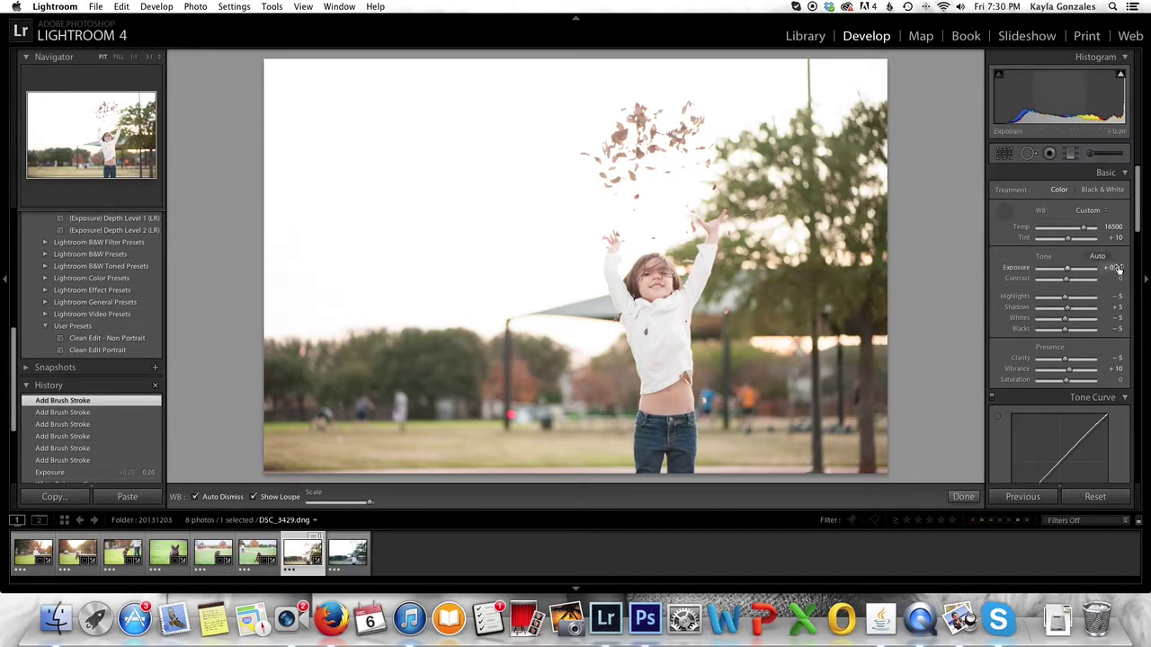
pyautogui.click(1106, 153)
pyautogui.click(1115, 232)
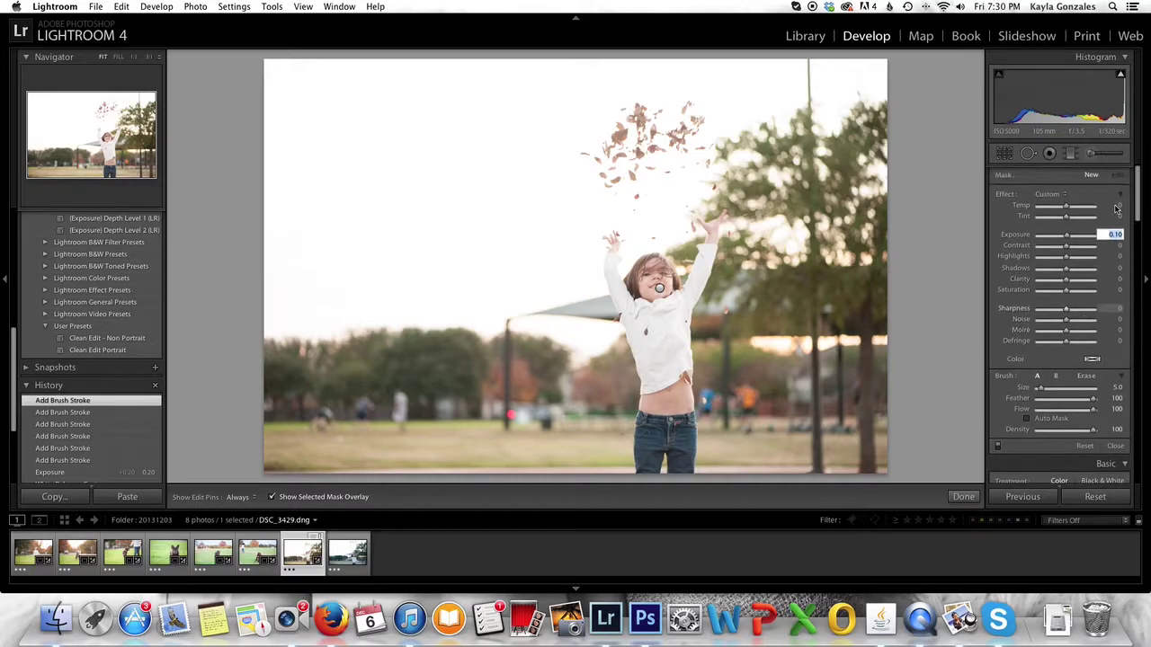
pyautogui.click(1106, 153)
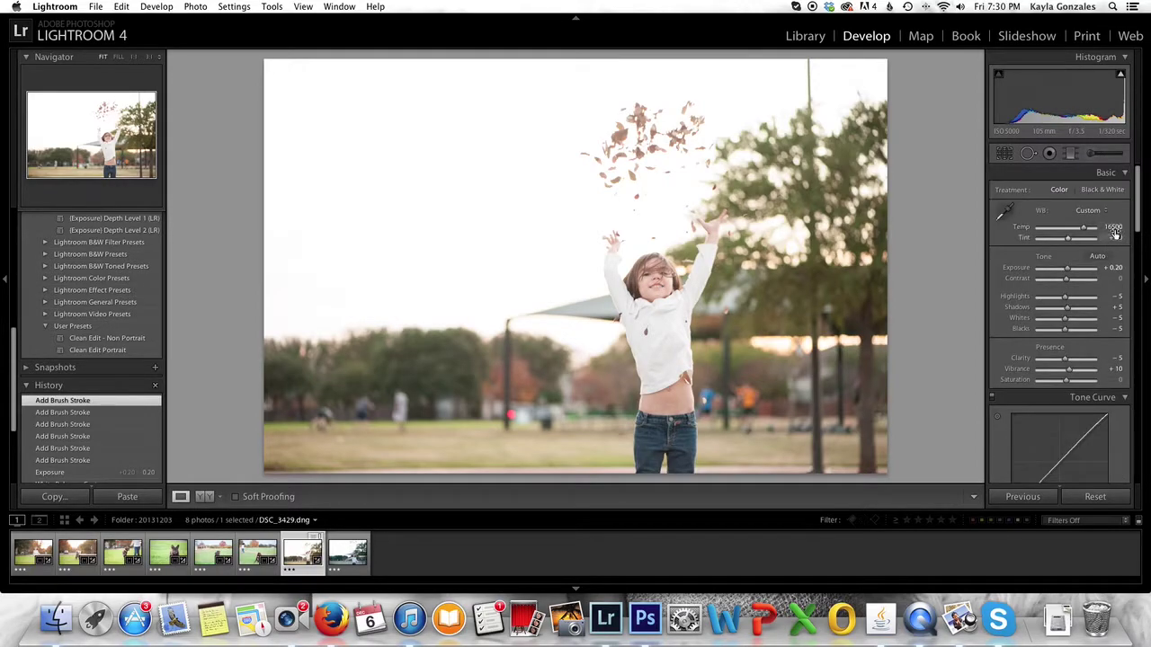
# Step: Set the photo's overall exposure to +0.15
pyautogui.click(1112, 267)
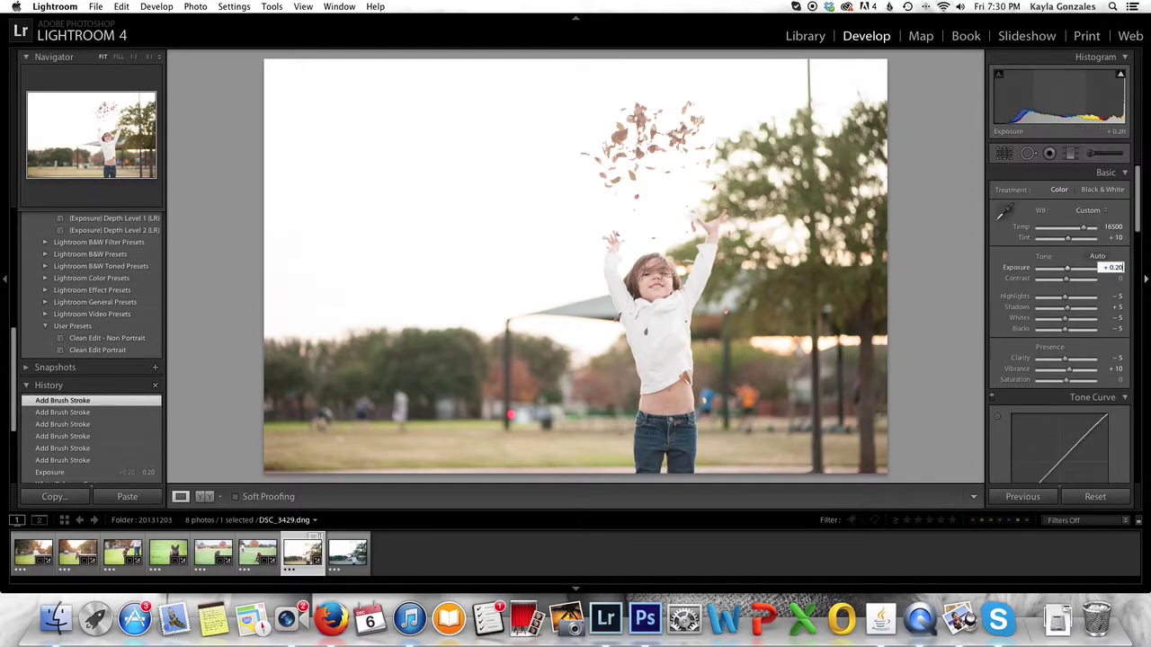
pyautogui.write('0.15')
pyautogui.press('Tab')
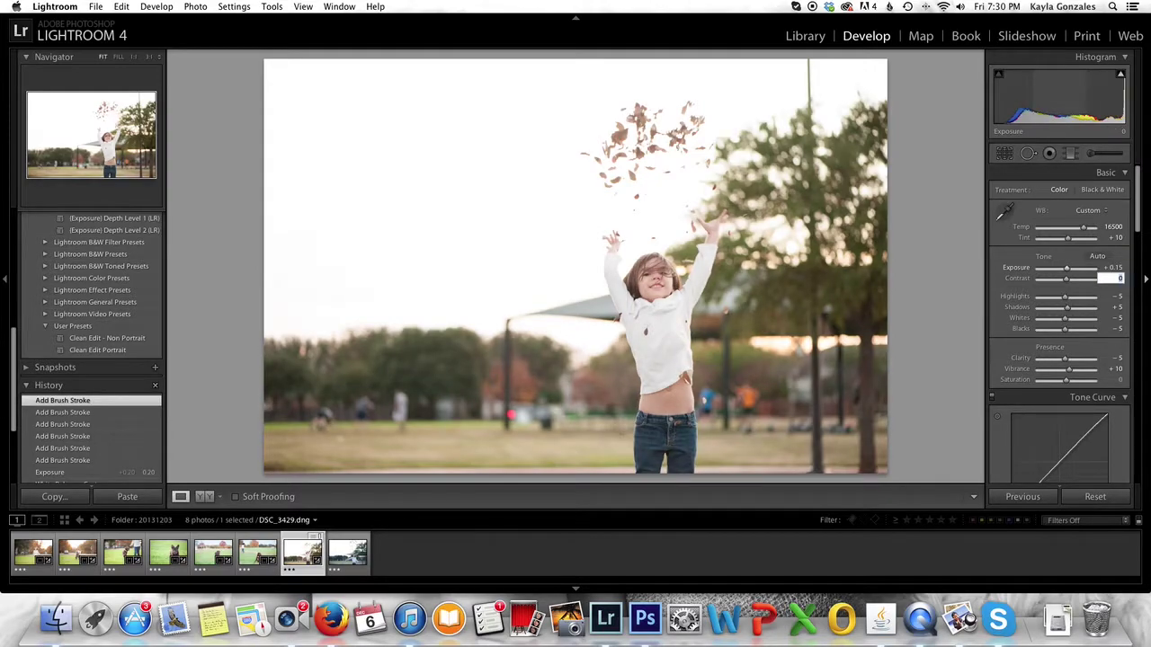
# Step: Crop the photo slightly tighter from its upper-right corner, keeping the original aspect ratio, and apply the crop
pyautogui.click(1004, 152)
pyautogui.moveTo(889, 59); pyautogui.dragTo(870, 70)
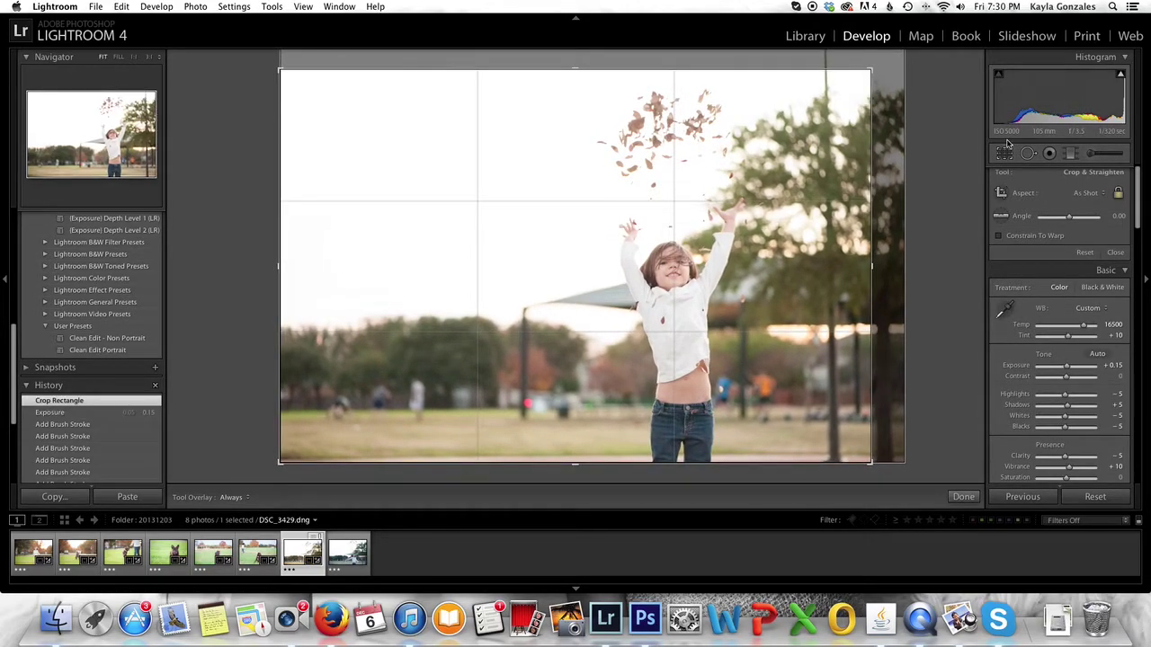
pyautogui.press('r')
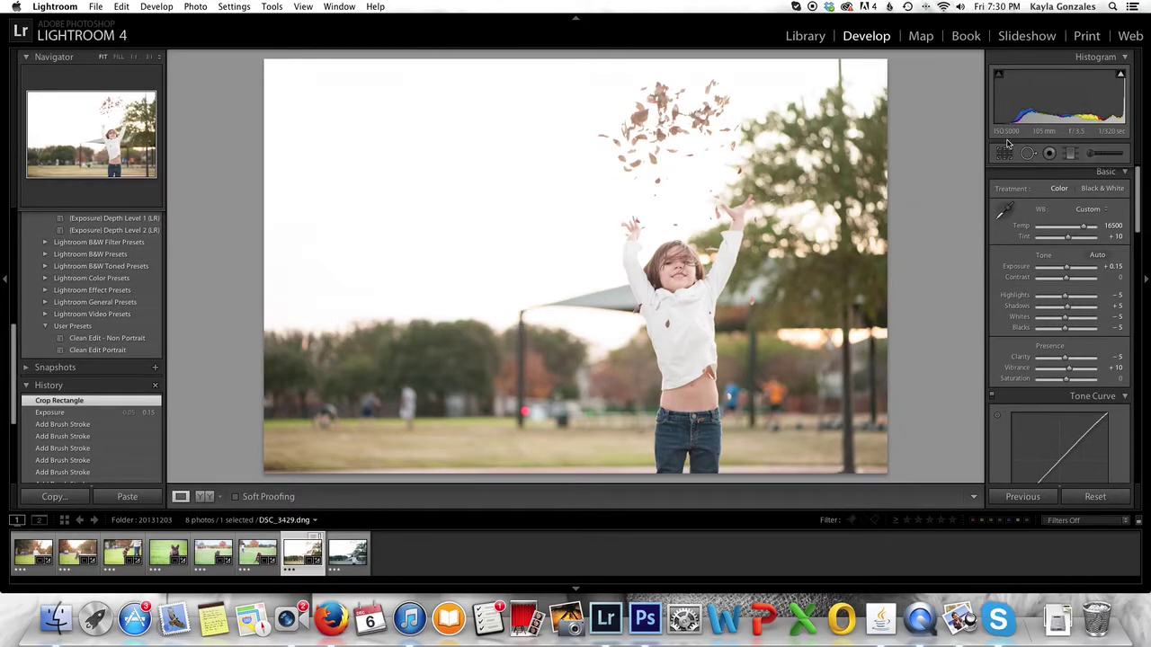
# Step: Try to open the cropped photo in Photoshop, and cancel at the Camera Raw compatibility prompt
pyautogui.press('super+e')
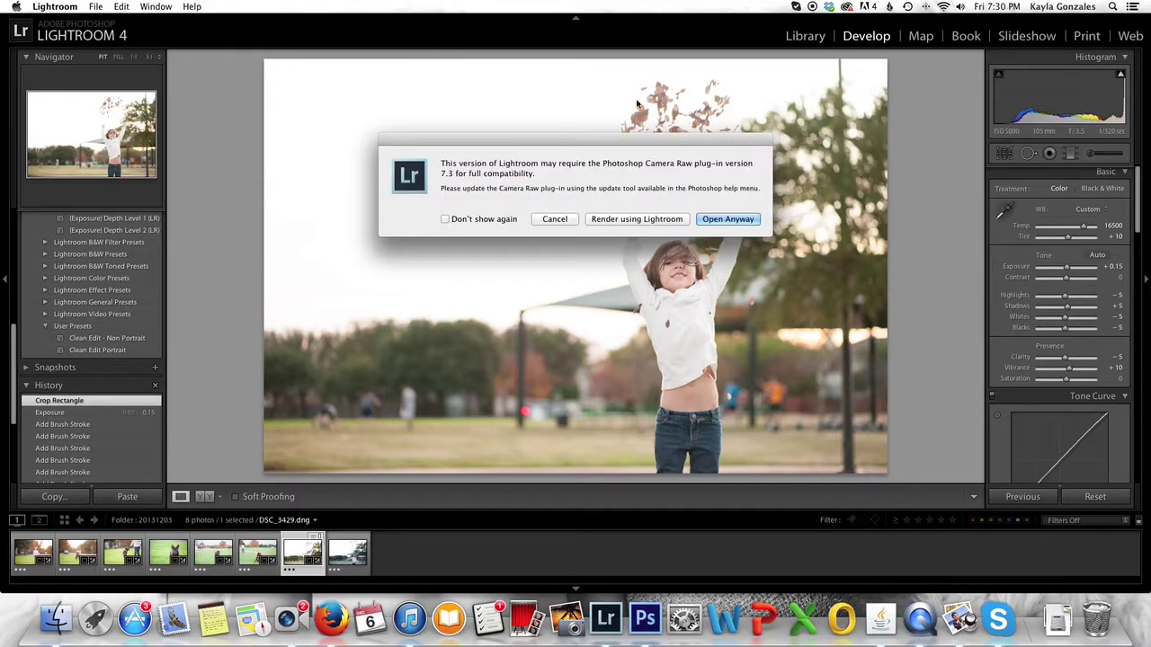
pyautogui.click(575, 219)
# Step: Set the Highlights region of the tone curve to -5
pyautogui.scroll(-5, 1118, 333)
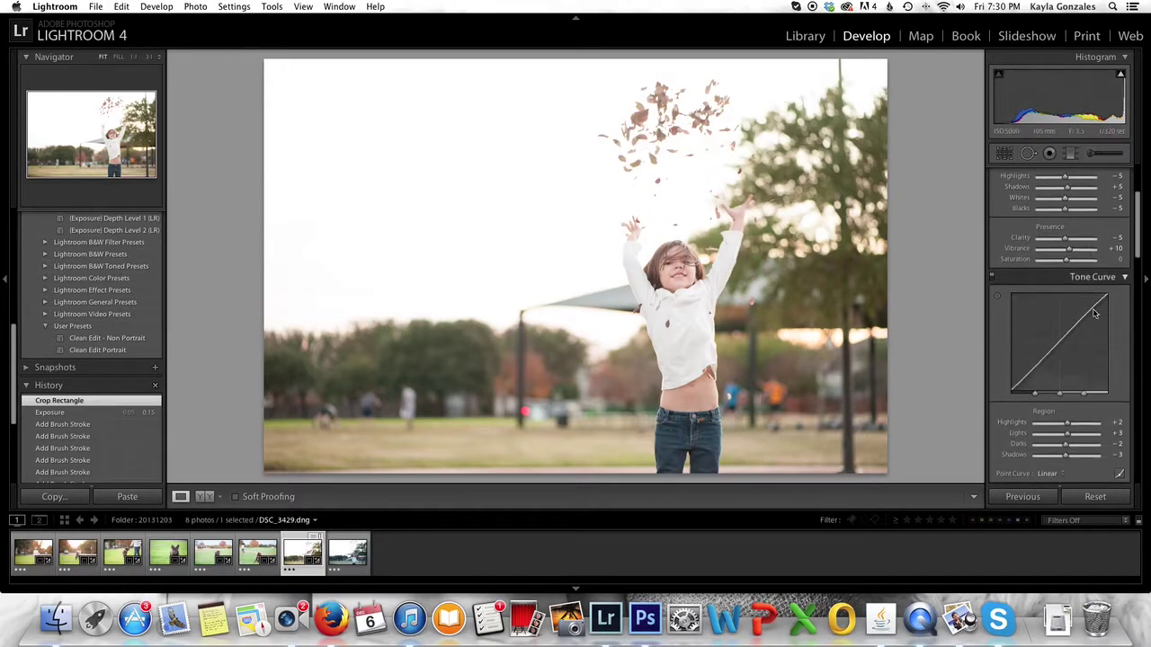
pyautogui.click(1116, 329)
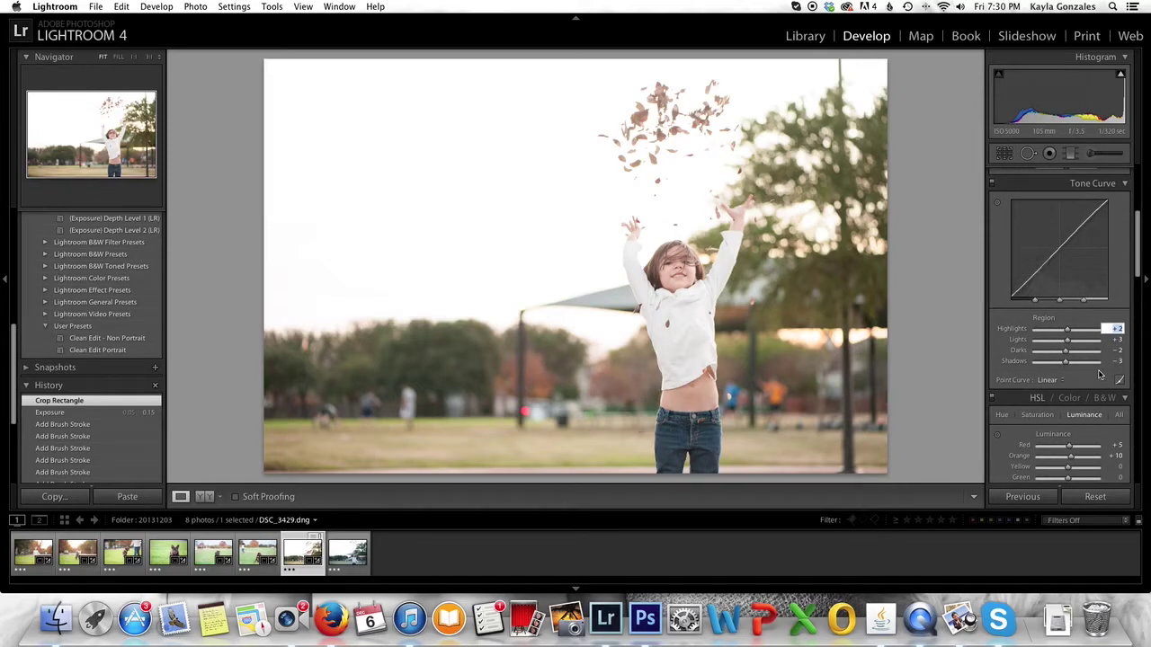
pyautogui.press('BackSpace')
pyautogui.write('-5')
pyautogui.press('Tab')
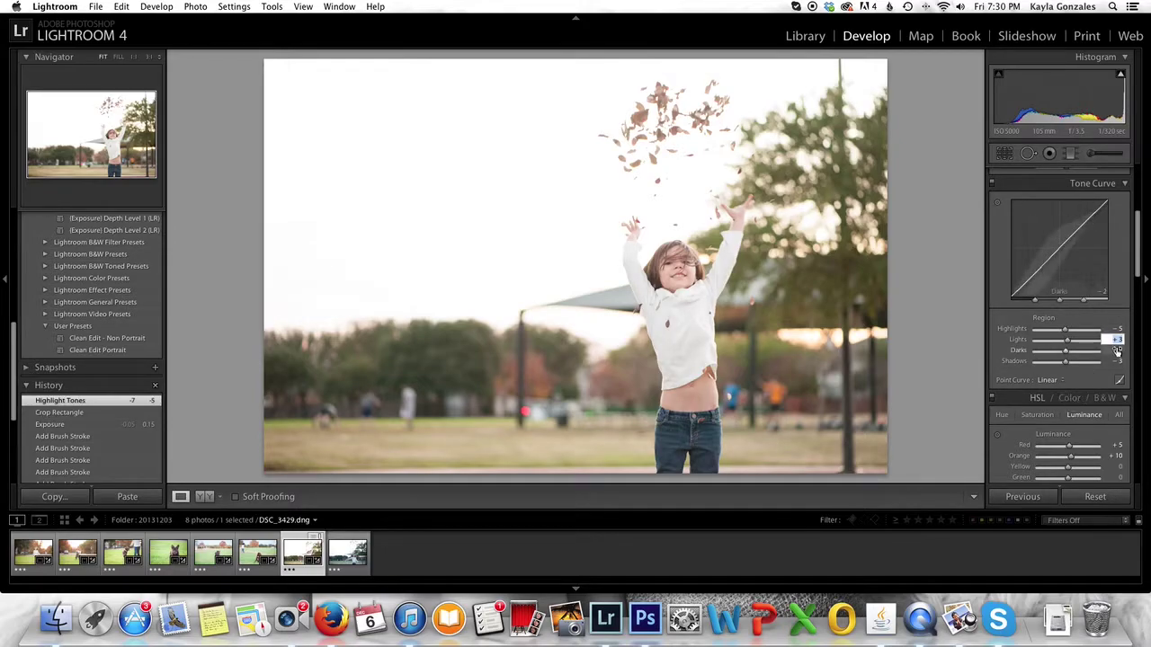
pyautogui.scroll(-1, 1115, 355)
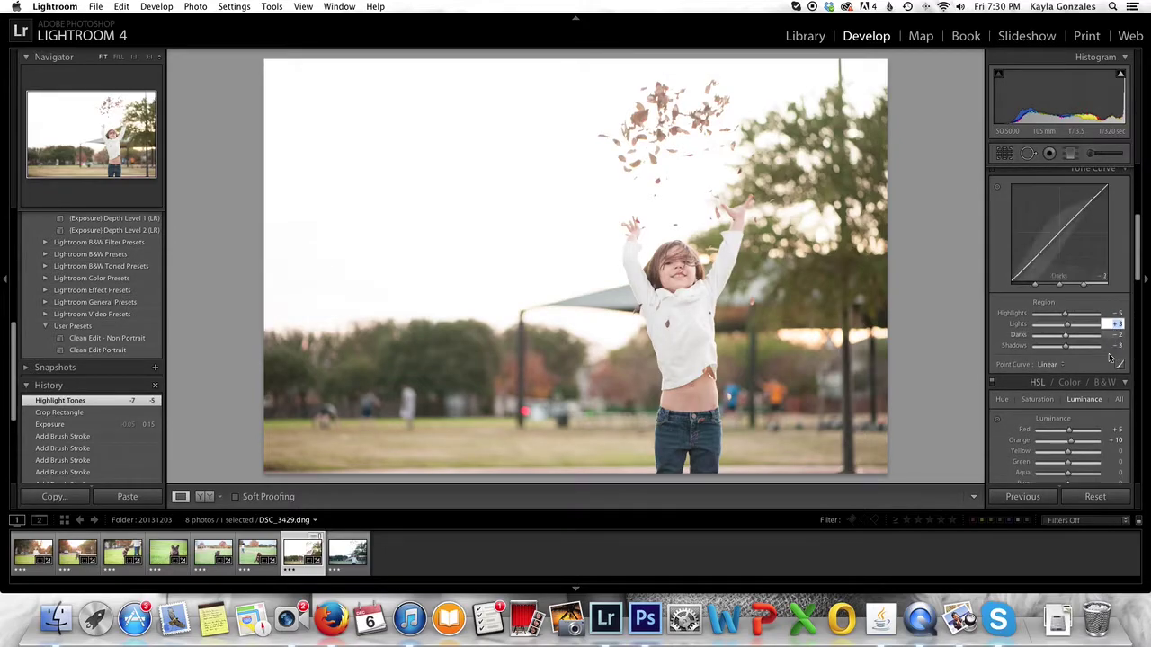
pyautogui.scroll(3, 1115, 360)
pyautogui.scroll(3, 1097, 396)
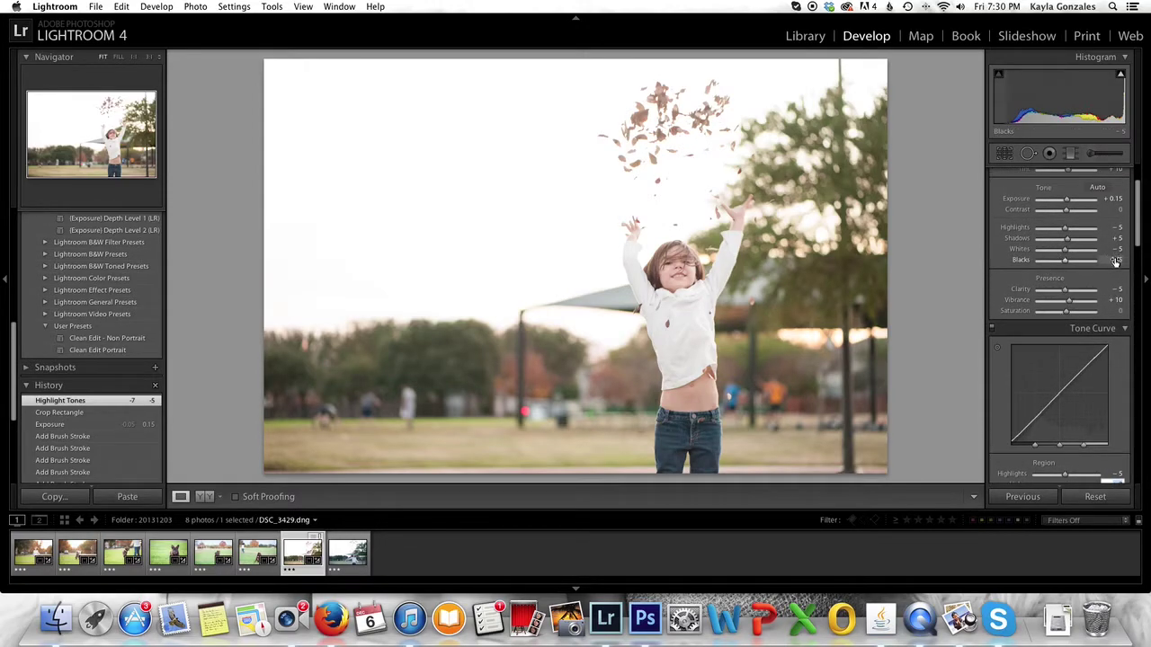
pyautogui.click(1116, 241)
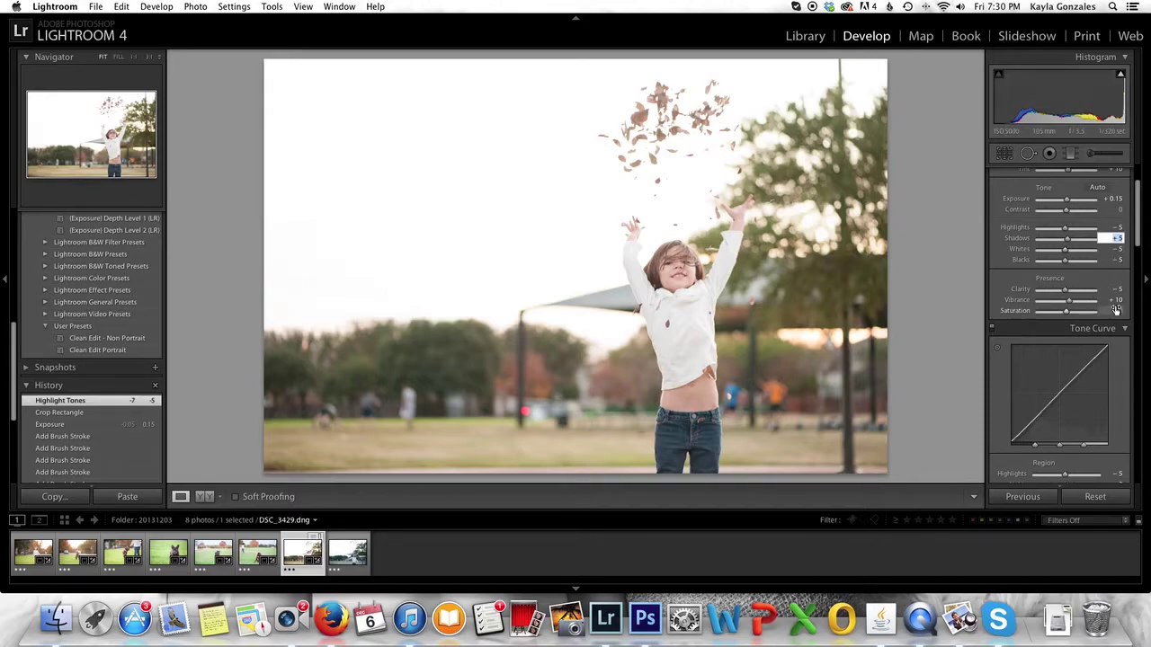
pyautogui.scroll(-10, 1083, 342)
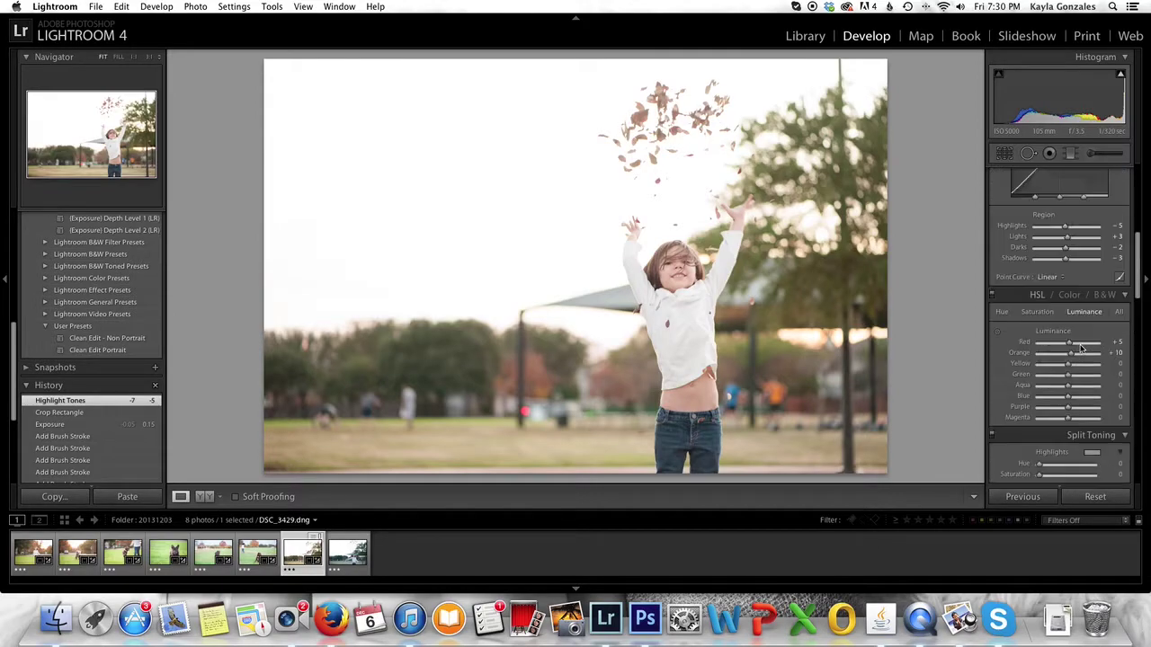
pyautogui.scroll(10, 1082, 348)
# Step: Send the edited photo to Photoshop, choosing Open Anyway at the Camera Raw compatibility prompt
pyautogui.press('super+e')
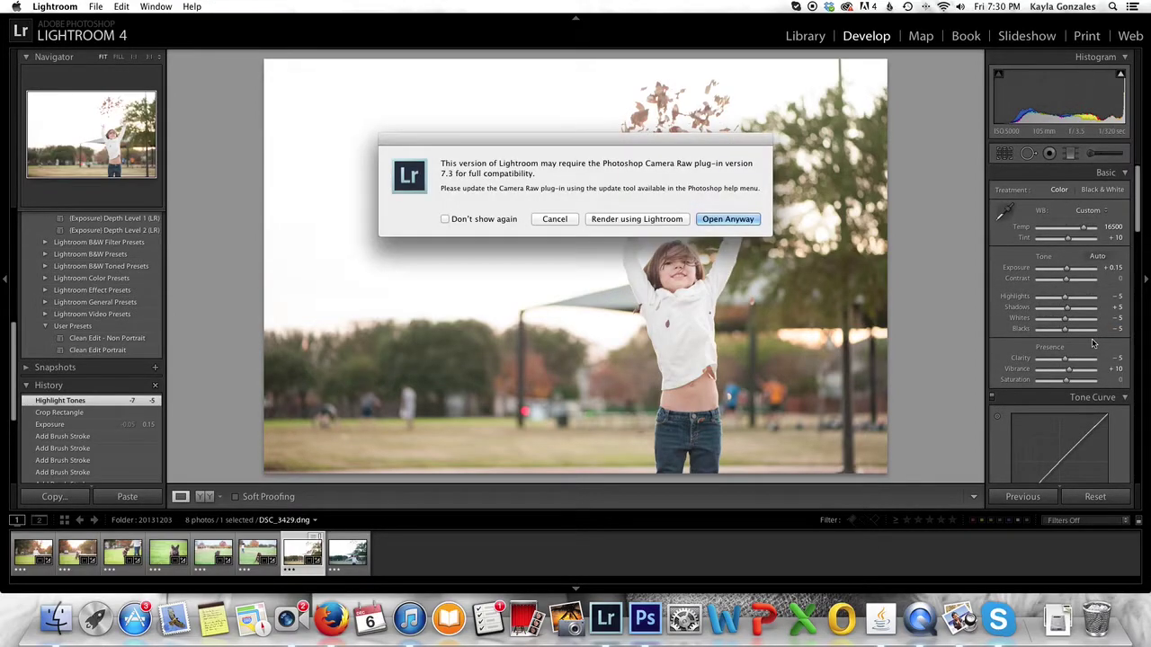
pyautogui.click(730, 218)
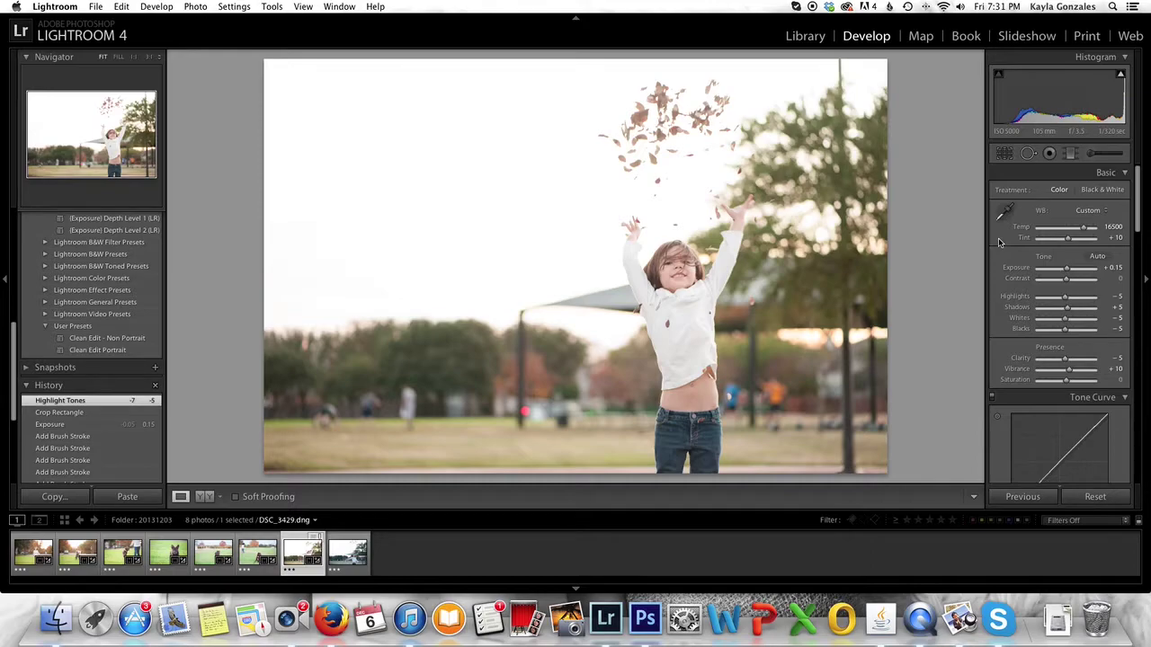
# Step: Open the edited photo in Photoshop with its colors converted to the working space, and run the edit action to its layer-opacity pause
pyautogui.press('super+e')
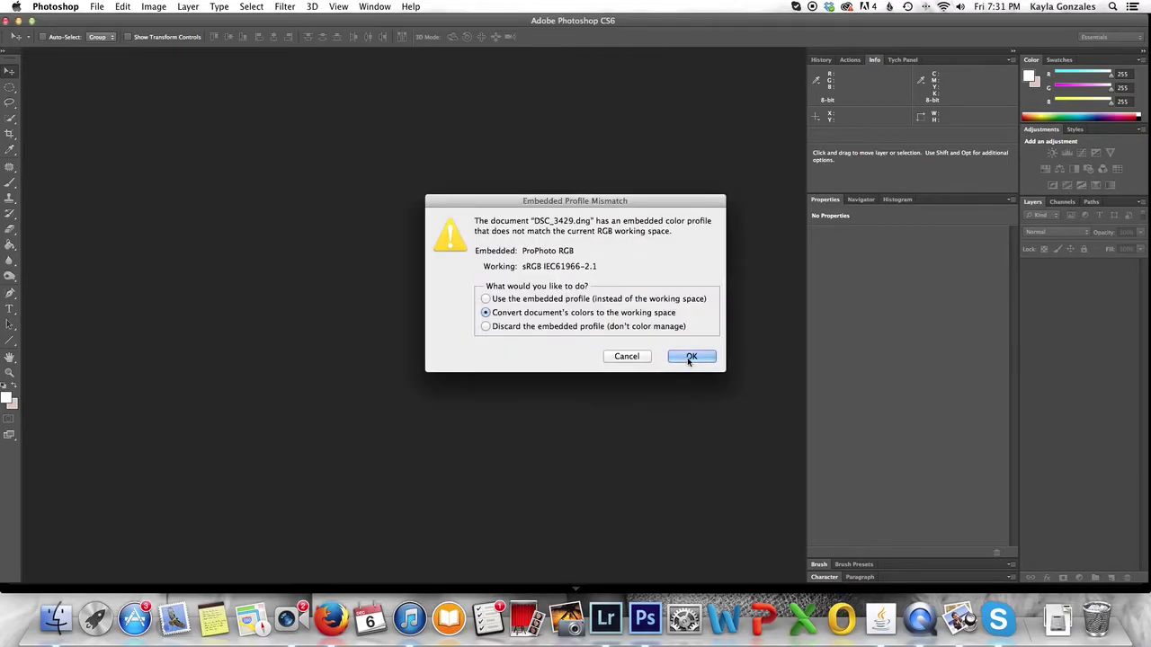
pyautogui.click(692, 358)
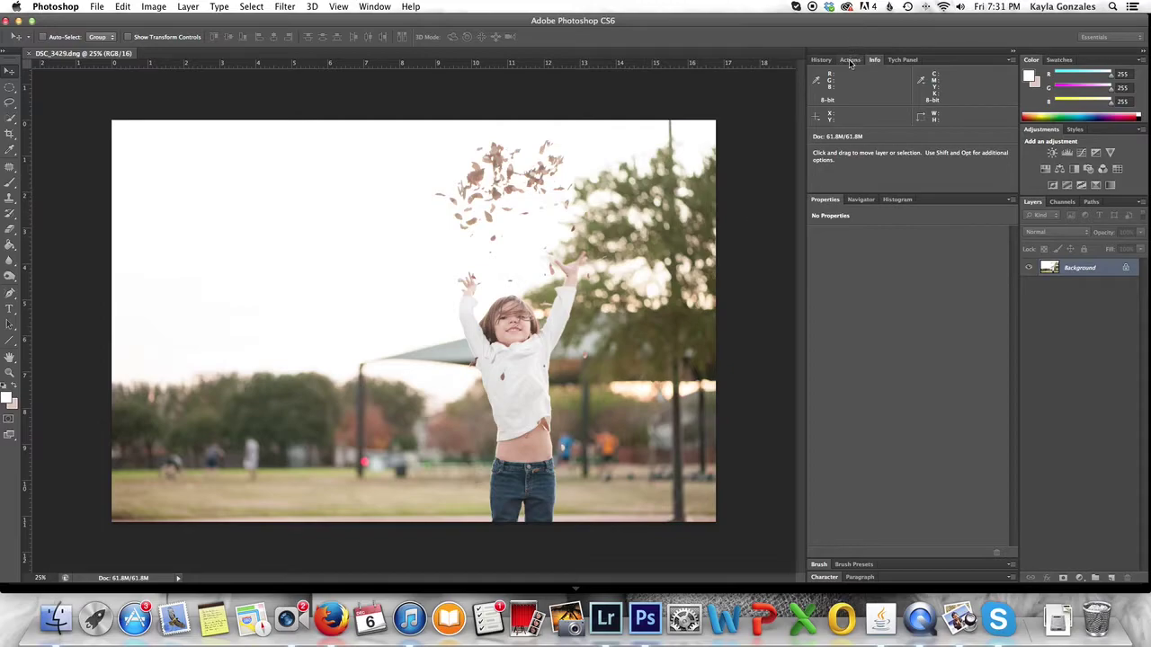
pyautogui.click(849, 60)
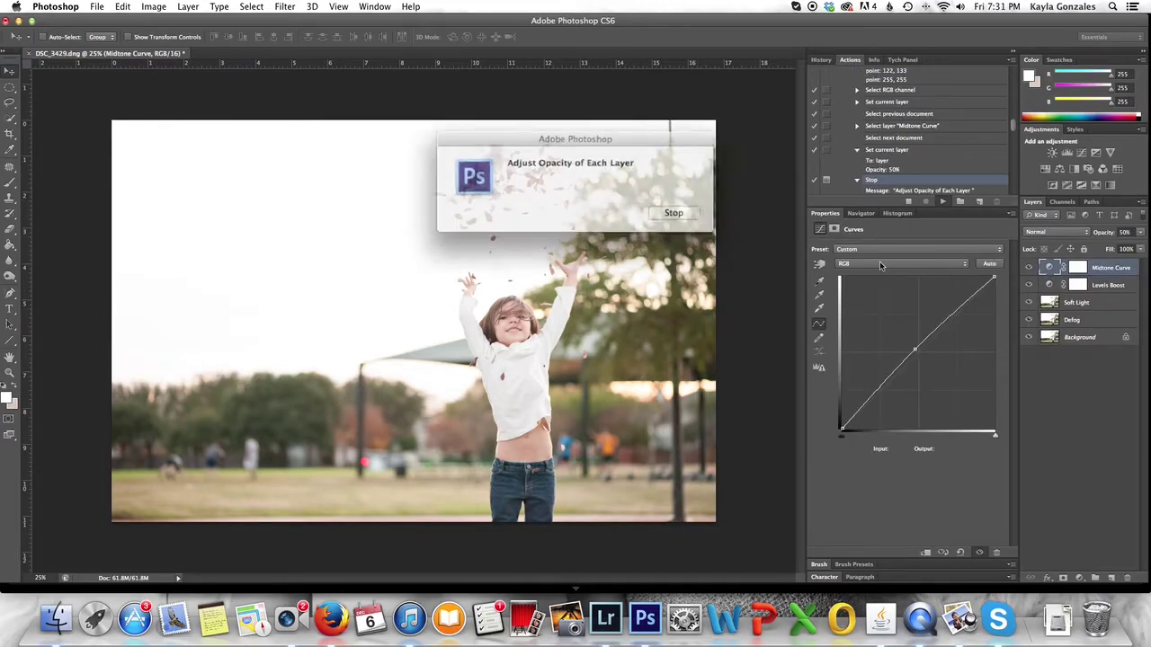
pyautogui.click(676, 218)
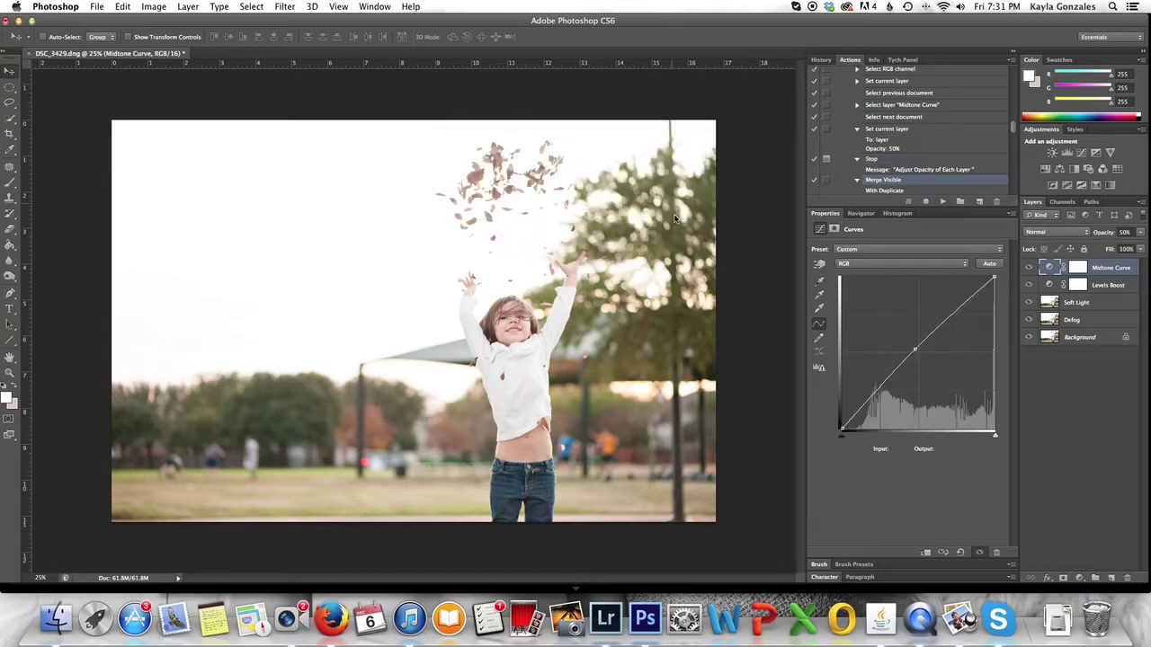
# Step: Set the Defog layer's opacity to 30% and the Levels Boost layer's opacity to 10%
pyautogui.click(1112, 321)
pyautogui.click(1124, 232)
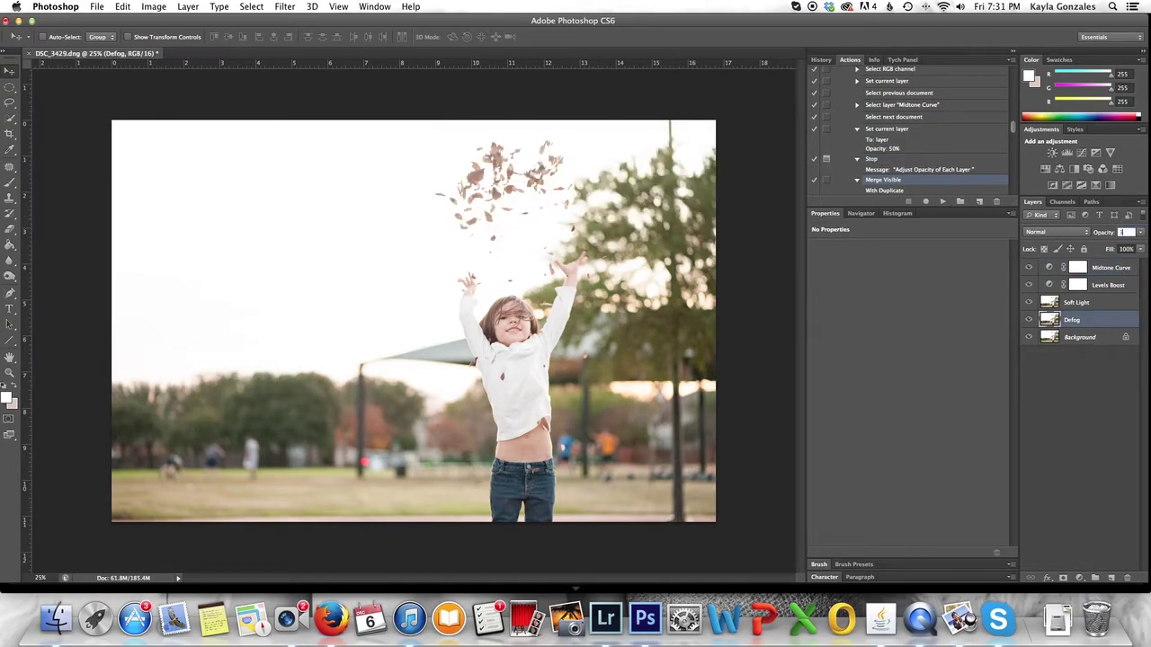
pyautogui.write('30')
pyautogui.press('Return')
pyautogui.click(1108, 284)
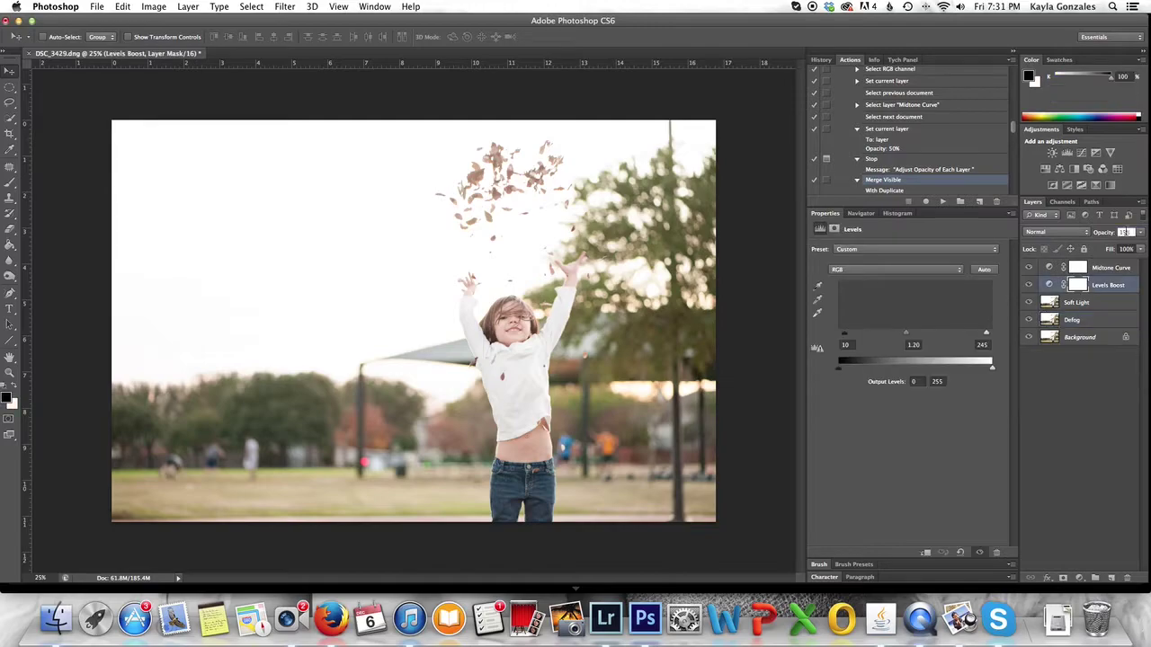
pyautogui.click(1124, 232)
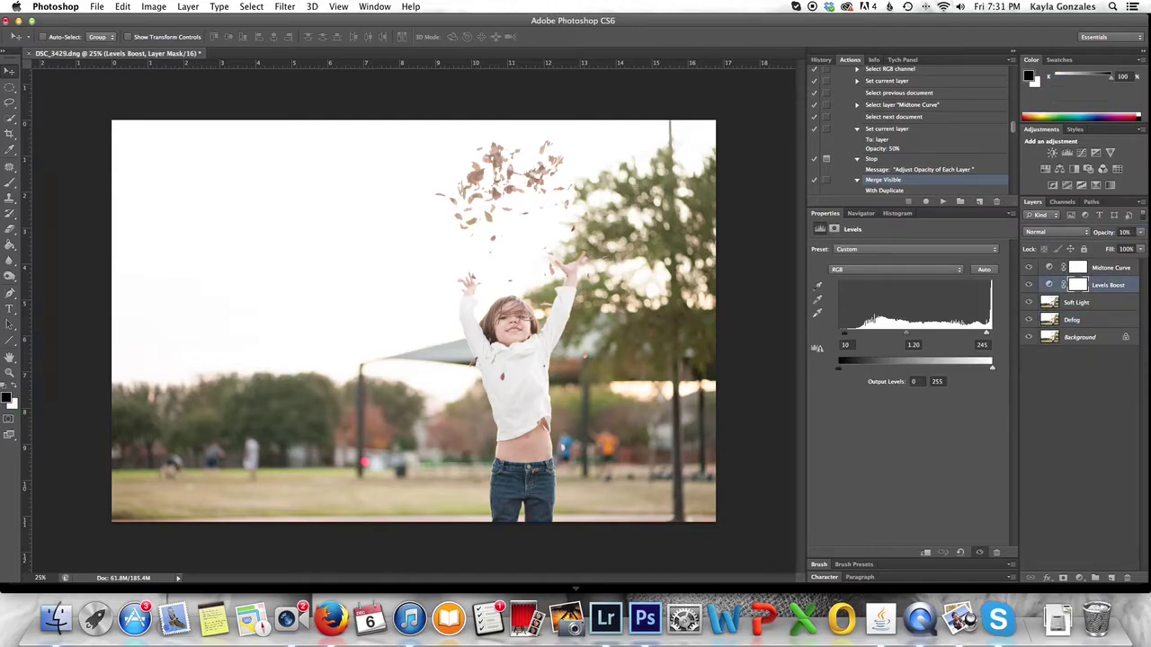
# Step: Compare the photo with and without the Midtone Curve layer, set its opacity to 30%, and continue the action past its Remove Blemishes pause
pyautogui.click(1104, 270)
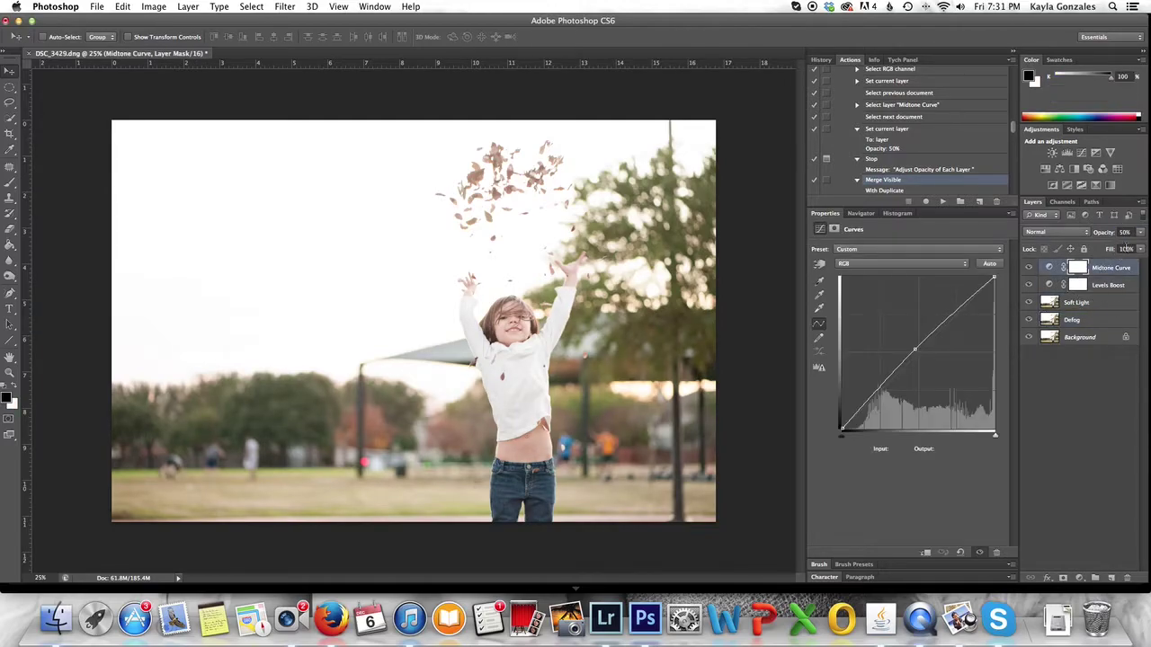
pyautogui.click(1030, 269)
pyautogui.click(1030, 269)
pyautogui.write('30')
pyautogui.press('Return')
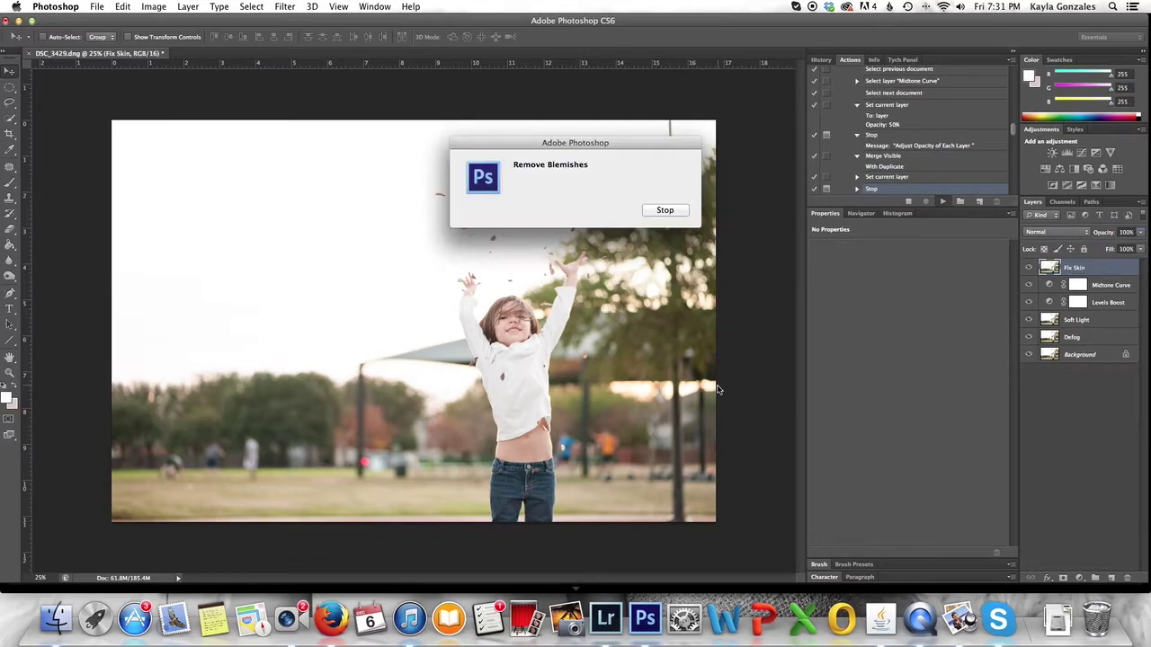
pyautogui.click(680, 215)
# Step: Activate the Patch tool and examine the child and the blurred background at close range for distractions to retouch
pyautogui.press('super+plus')
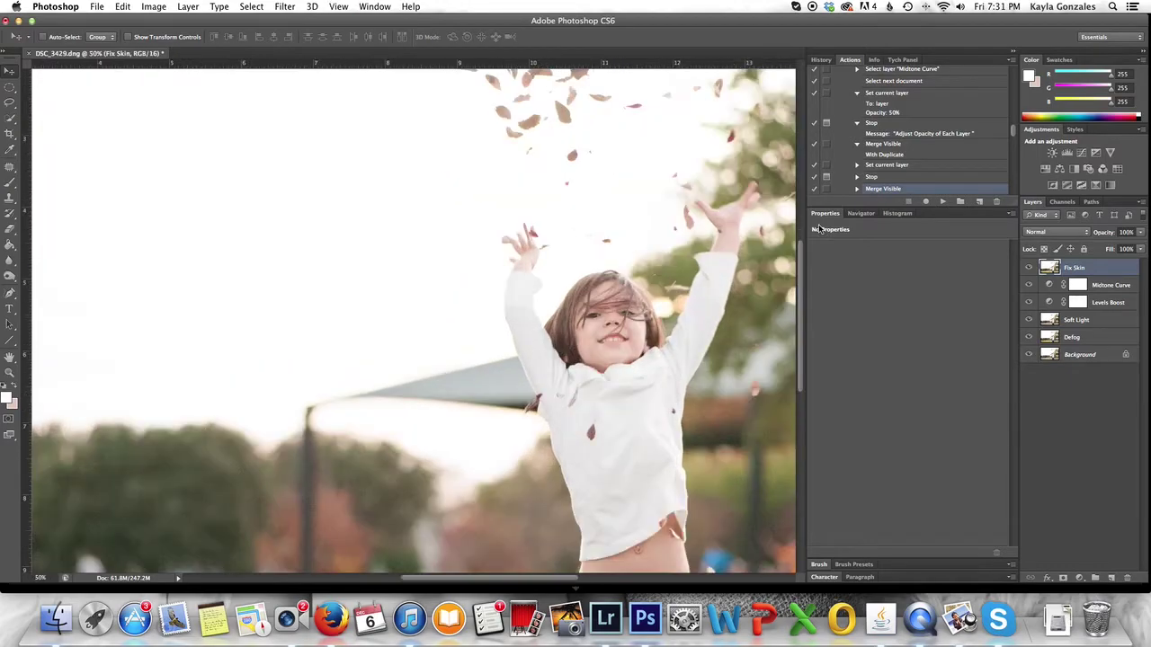
pyautogui.press('super+plus')
pyautogui.scroll(-5, 542, 292)
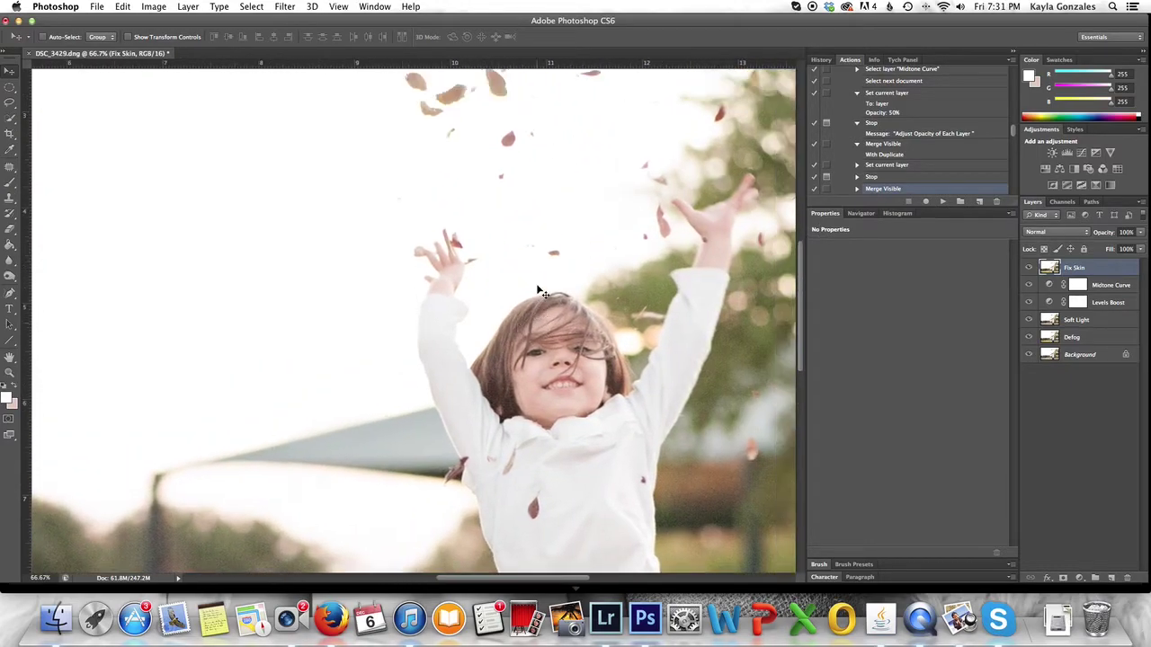
pyautogui.scroll(-5, 542, 293)
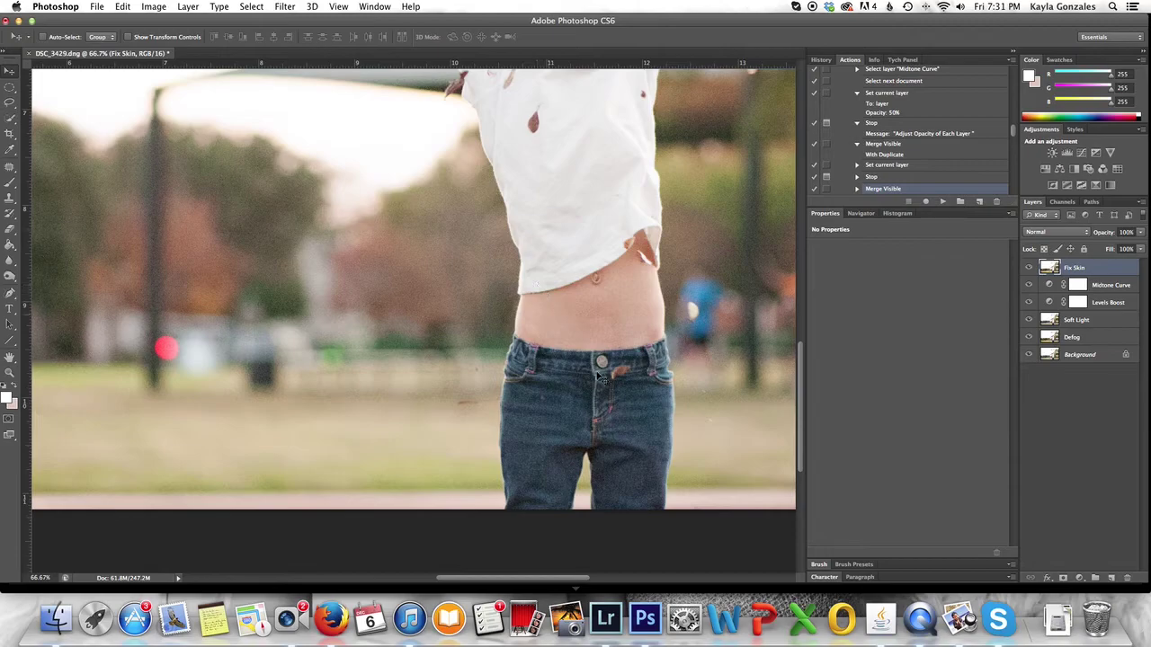
pyautogui.press('j')
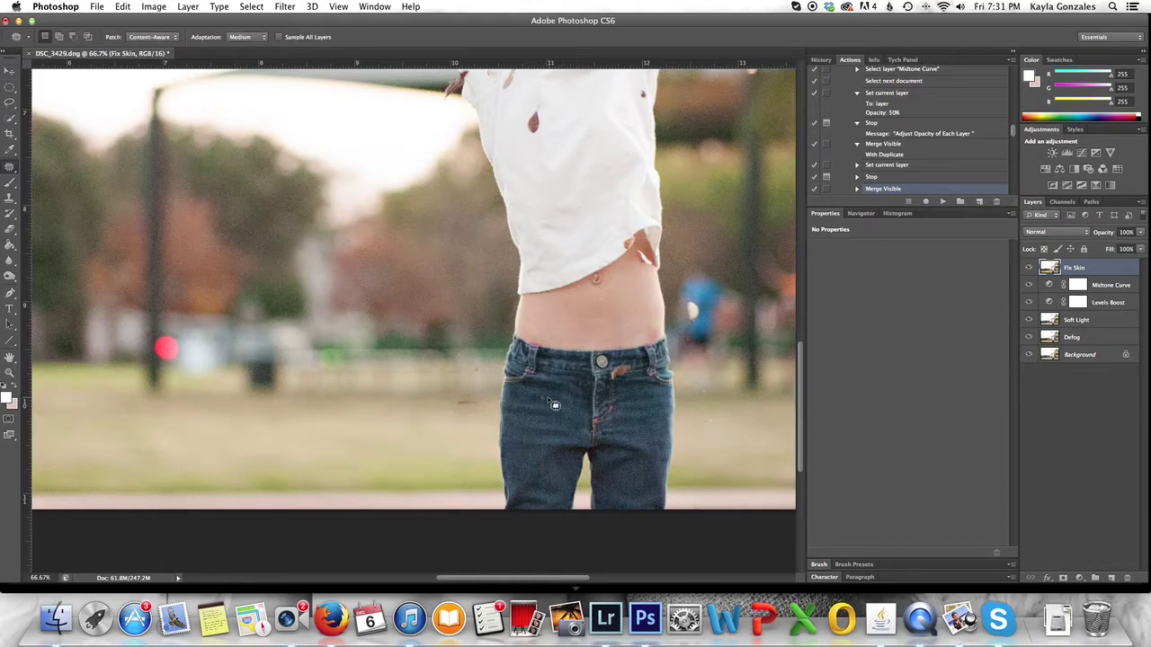
pyautogui.moveTo(542, 401); pyautogui.dragTo(547, 407)
pyautogui.hscroll(6, 610, 423)
pyautogui.scroll(10, 589, 382)
pyautogui.hscroll(-6, 593, 378)
pyautogui.hscroll(-3, 612, 378)
pyautogui.scroll(-10, 602, 368)
pyautogui.scroll(2, 616, 358)
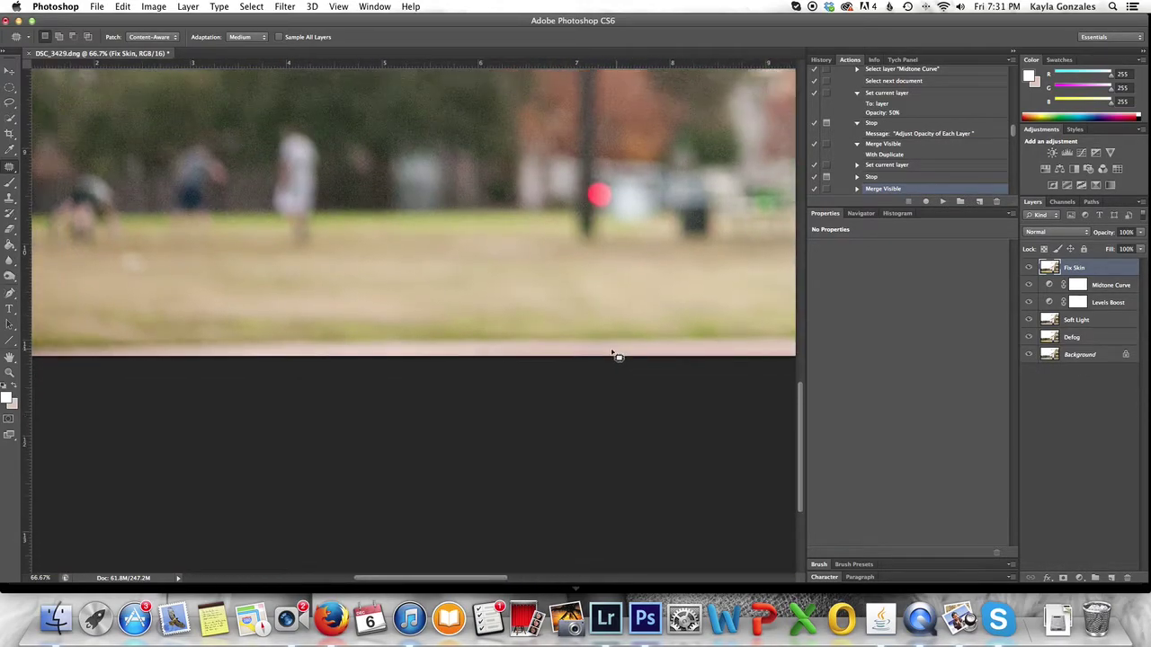
pyautogui.hscroll(-3, 615, 357)
pyautogui.scroll(5, 615, 357)
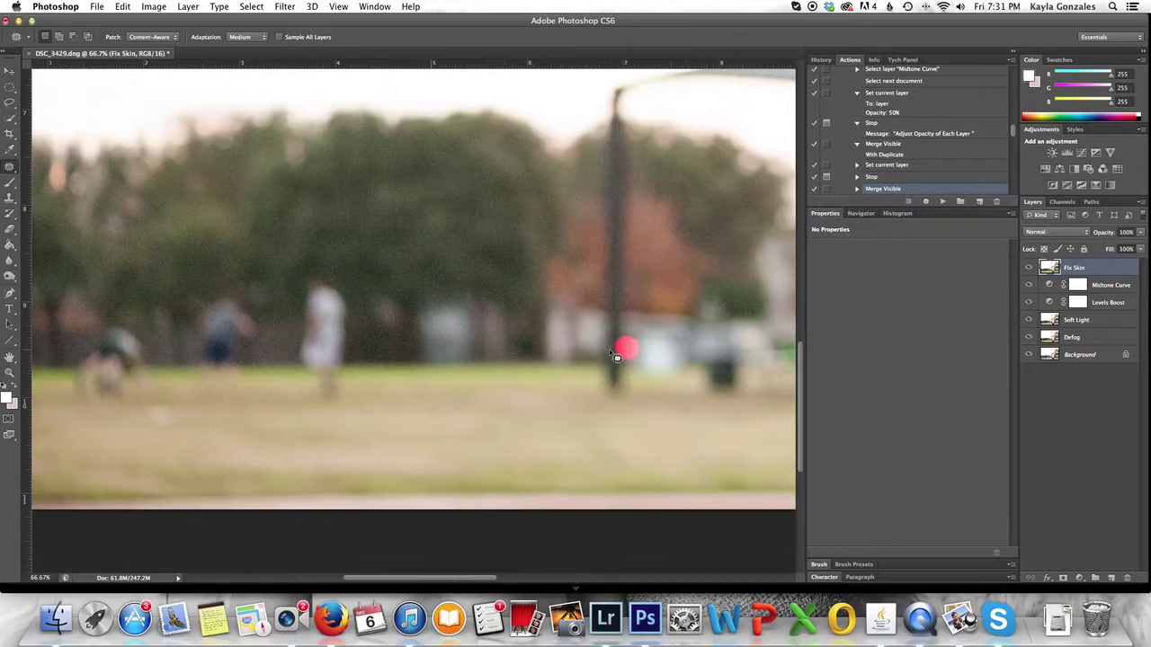
pyautogui.hscroll(15, 615, 357)
pyautogui.hscroll(-20, 614, 357)
pyautogui.scroll(2, 615, 357)
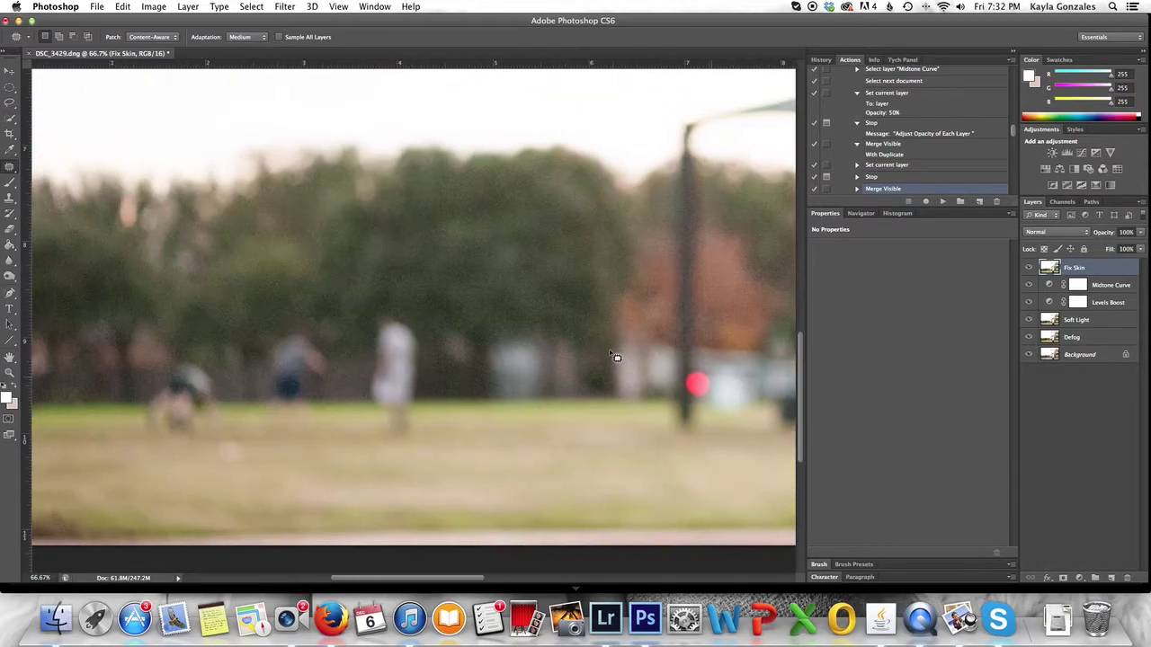
# Step: Remove the standing figure in white from the background by outlining it and applying a content-aware fill
pyautogui.hscroll(-4, 611, 356)
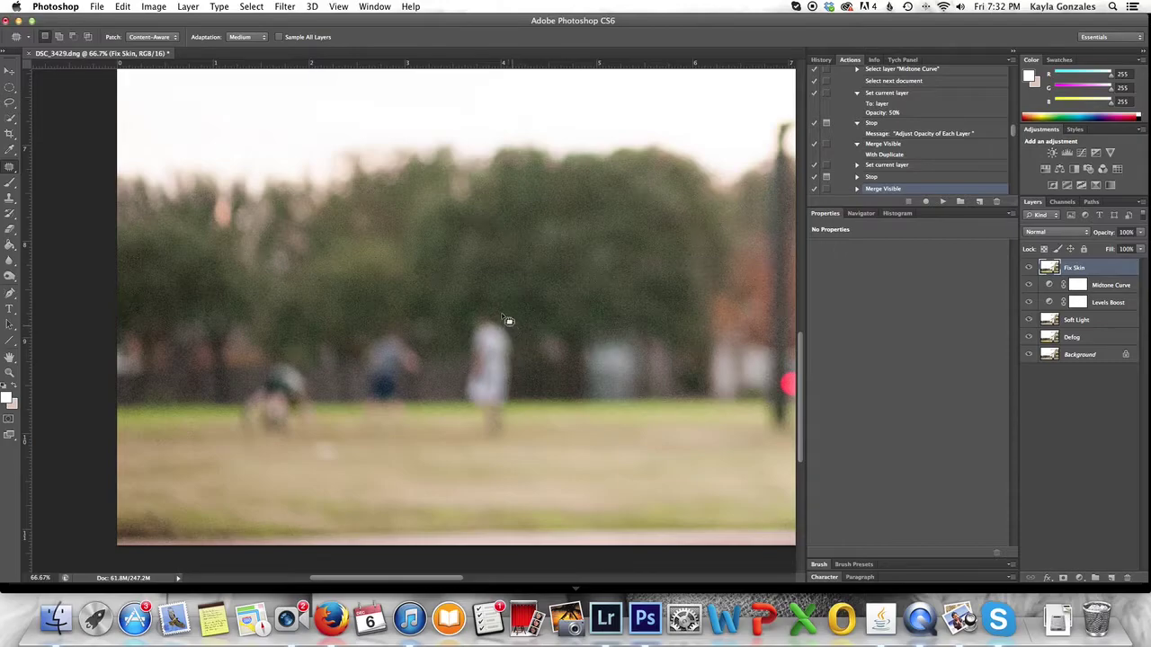
pyautogui.moveTo(473, 309); pyautogui.dragTo(463, 347)
pyautogui.moveTo(461, 396)
pyautogui.mouseDown()
pyautogui.moveTo(469, 436)
pyautogui.moveTo(510, 441)
pyautogui.moveTo(518, 333)
pyautogui.mouseUp()
pyautogui.hotkey('shift', 'BackSpace')
pyautogui.press('Return')
pyautogui.hotkey('ctrl', 'd')
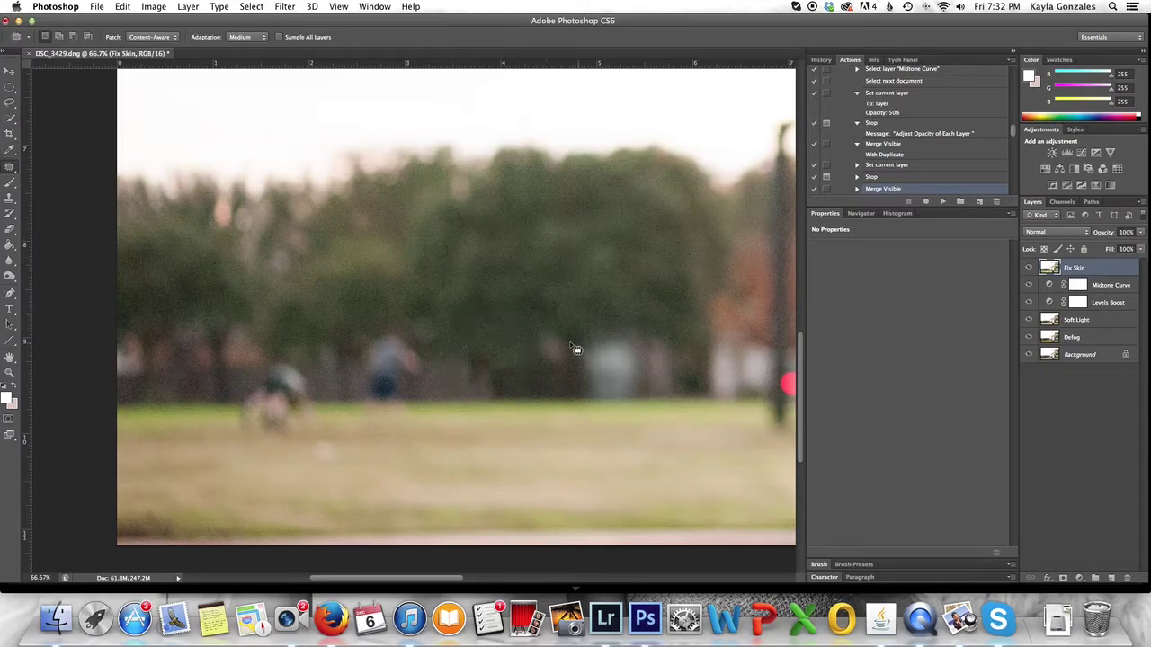
# Step: Patch the leftover smudge on the fence where the white-clothed figure stood, using a clean area nearby
pyautogui.moveTo(500, 358)
pyautogui.mouseDown()
pyautogui.moveTo(465, 391)
pyautogui.moveTo(516, 399)
pyautogui.moveTo(538, 382)
pyautogui.moveTo(703, 380)
pyautogui.moveTo(690, 377)
pyautogui.mouseUp()
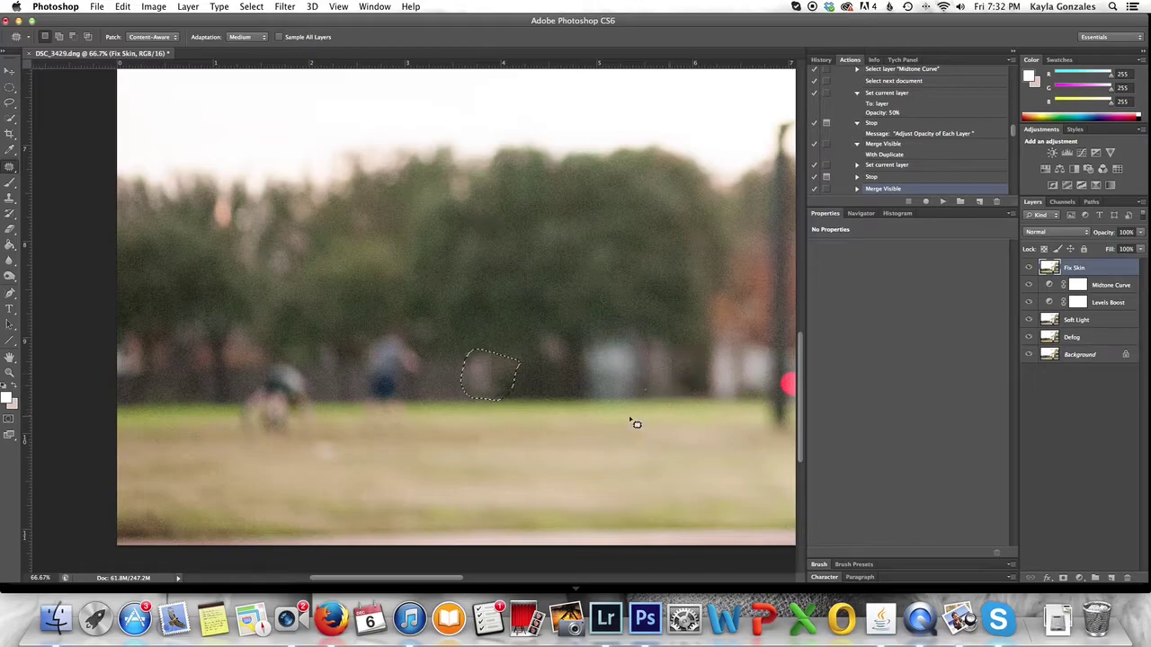
pyautogui.press('super+d')
pyautogui.moveTo(480, 398)
pyautogui.mouseDown()
pyautogui.moveTo(467, 356)
pyautogui.moveTo(476, 398)
pyautogui.mouseUp()
pyautogui.click(439, 388)
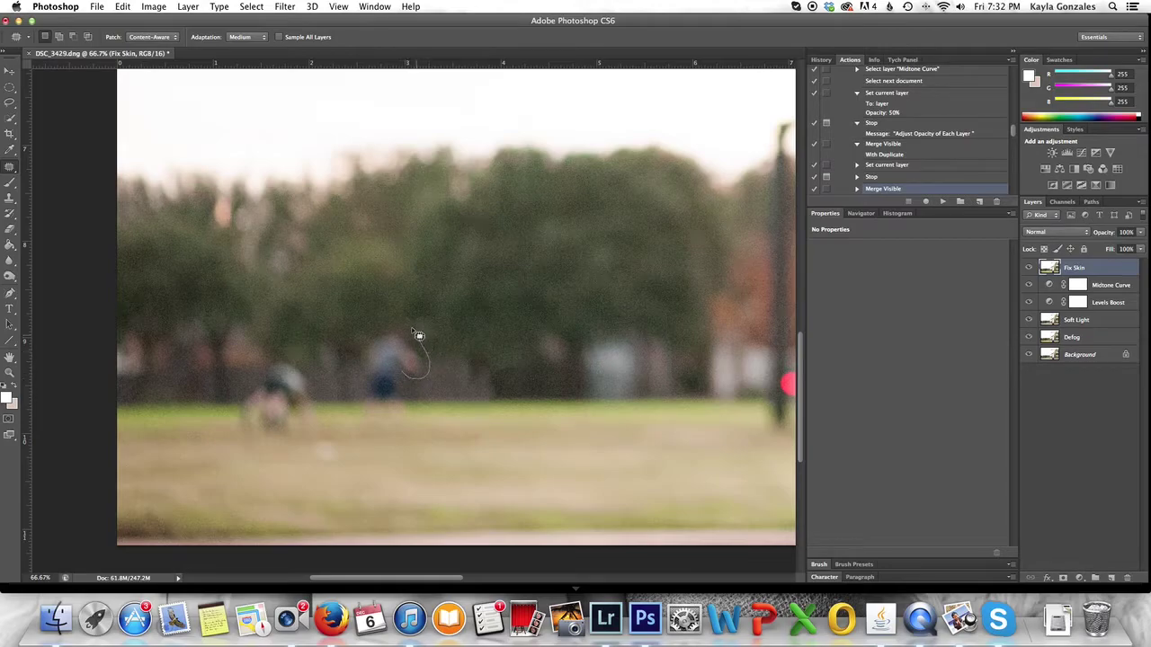
# Step: Remove the background figure in blue by outlining it and applying a content-aware fill
pyautogui.moveTo(416, 322); pyautogui.dragTo(384, 335)
pyautogui.moveTo(417, 407); pyautogui.dragTo(400, 374)
pyautogui.hotkey('shift', 'BackSpace')
pyautogui.press('Return')
pyautogui.press('super+d')
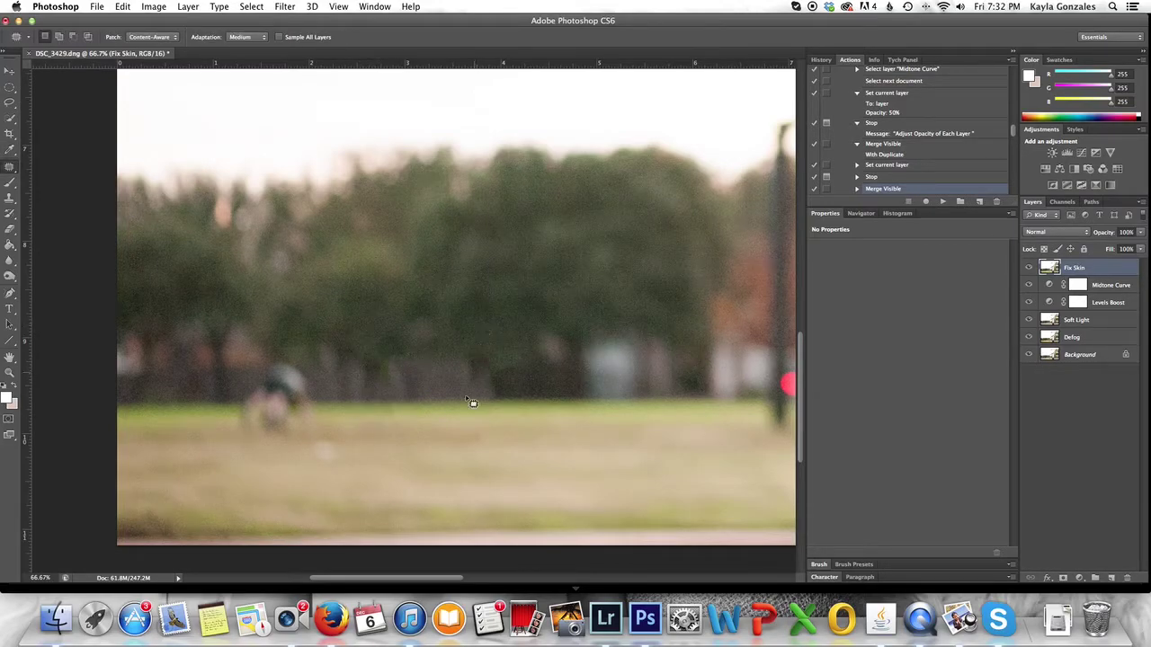
# Step: Remove the crouching background figure and the white spot on the grass beside it with one content-aware fill at 100% opacity
pyautogui.moveTo(304, 370)
pyautogui.mouseDown()
pyautogui.moveTo(276, 358)
pyautogui.moveTo(240, 412)
pyautogui.mouseUp()
pyautogui.moveTo(274, 459)
pyautogui.mouseDown()
pyautogui.moveTo(300, 430)
pyautogui.moveTo(320, 467)
pyautogui.moveTo(346, 467)
pyautogui.moveTo(313, 379)
pyautogui.mouseUp()
pyautogui.hotkey('shift', 'BackSpace')
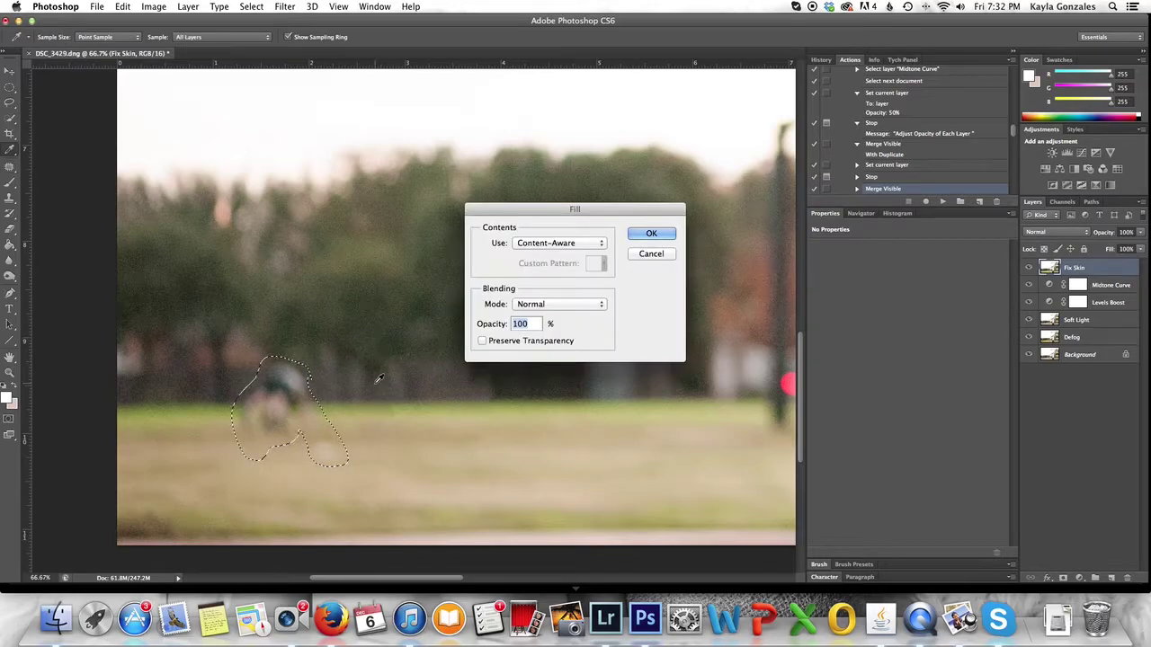
pyautogui.scroll(-1, 377, 378)
pyautogui.hscroll(-10, 419, 416)
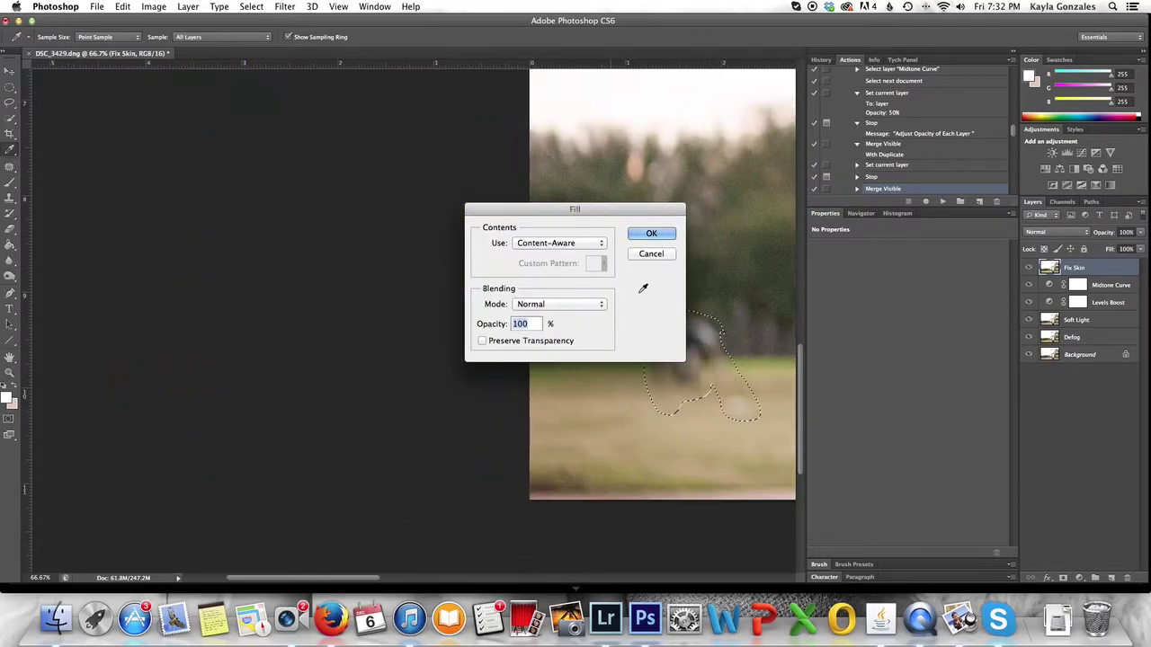
pyautogui.click(656, 235)
pyautogui.press('j')
pyautogui.hscroll(10, 584, 421)
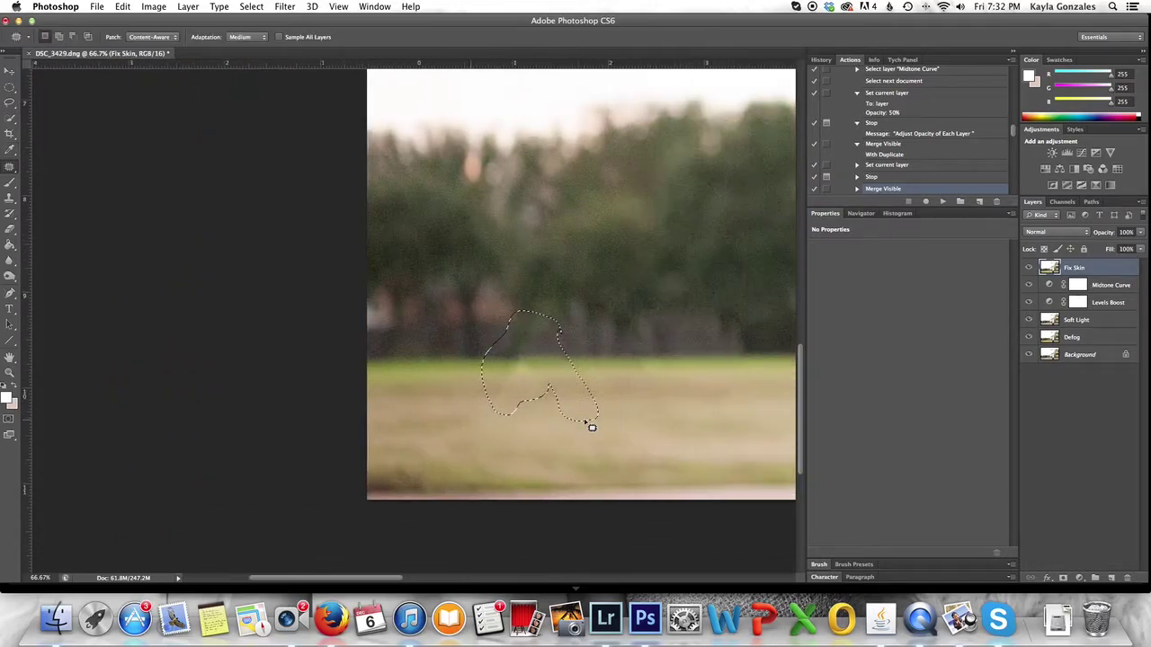
pyautogui.press('super+d')
# Step: Patch the visible fill seams on the grass where the crouching figure was
pyautogui.moveTo(497, 372)
pyautogui.mouseDown()
pyautogui.moveTo(495, 359)
pyautogui.moveTo(488, 380)
pyautogui.moveTo(577, 374)
pyautogui.mouseUp()
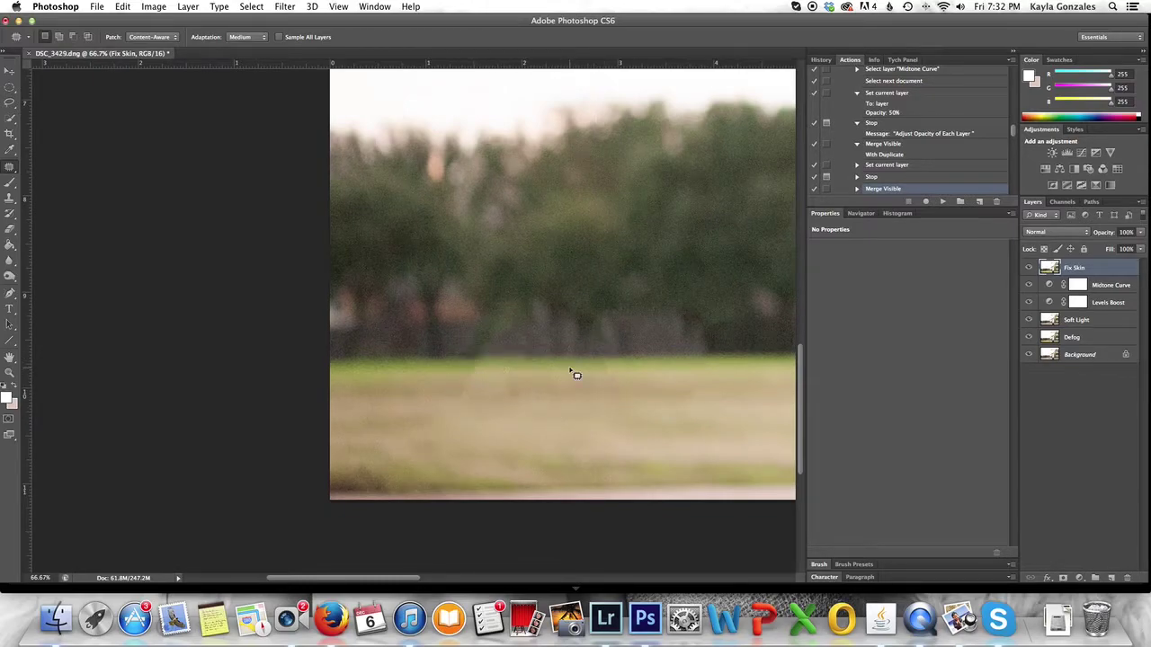
pyautogui.moveTo(482, 411)
pyautogui.mouseDown()
pyautogui.moveTo(447, 395)
pyautogui.moveTo(554, 424)
pyautogui.mouseUp()
pyautogui.hscroll(3, 508, 420)
pyautogui.hscroll(5, 508, 420)
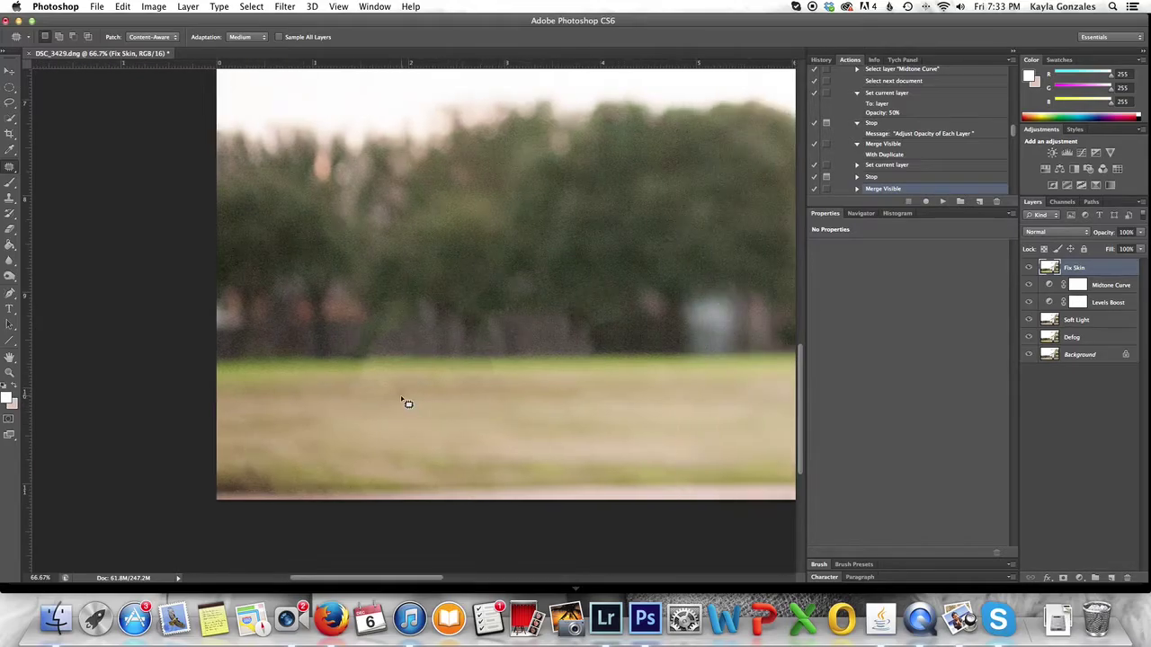
pyautogui.moveTo(360, 391)
pyautogui.mouseDown()
pyautogui.moveTo(348, 394)
pyautogui.moveTo(375, 393)
pyautogui.mouseUp()
pyautogui.press('super+d')
pyautogui.hscroll(5, 463, 414)
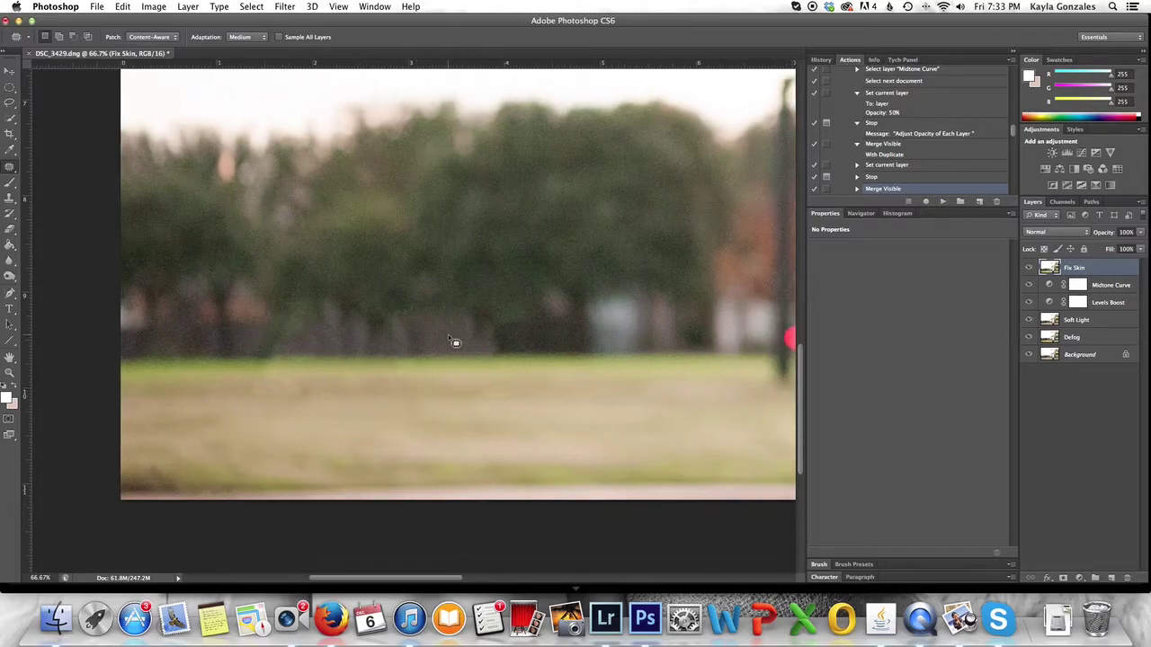
# Step: Patch the uneven section of fence beneath the large tree to blend it with its surroundings
pyautogui.moveTo(488, 322)
pyautogui.mouseDown()
pyautogui.moveTo(464, 320)
pyautogui.moveTo(451, 339)
pyautogui.mouseUp()
pyautogui.press('super+d')
pyautogui.moveTo(488, 321); pyautogui.dragTo(507, 345)
pyautogui.click(483, 356)
# Step: Examine the background on both sides of the child and the photo as a whole for remaining distractions
pyautogui.hscroll(15, 389, 346)
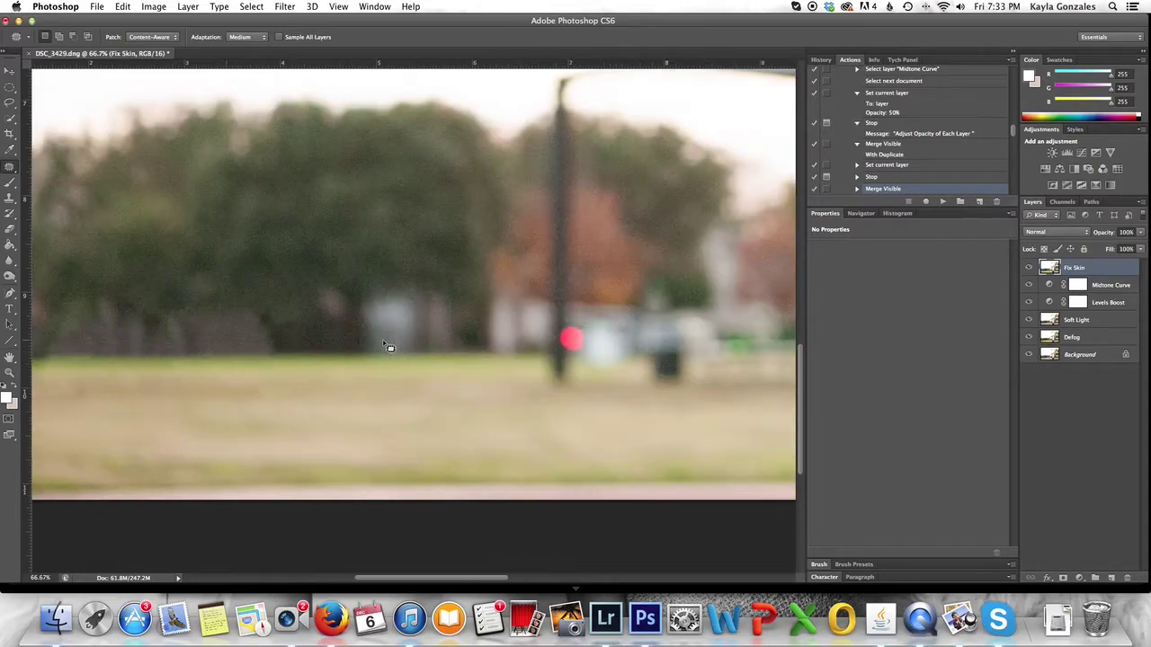
pyautogui.hscroll(10, 382, 344)
pyautogui.scroll(-3, 382, 344)
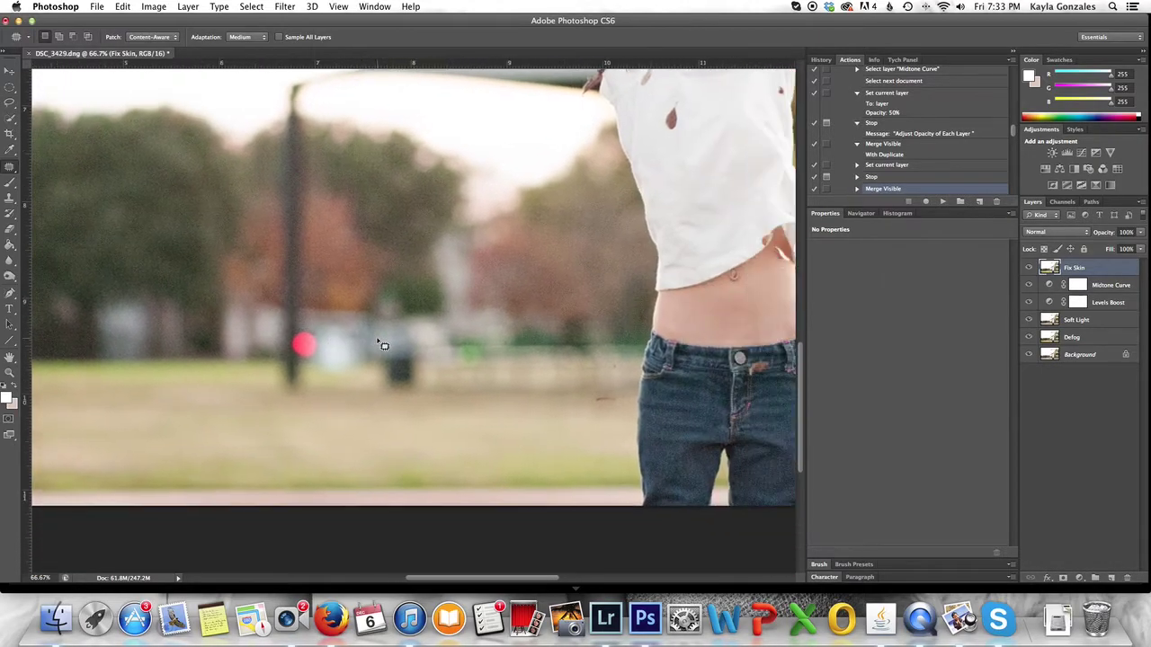
pyautogui.hscroll(15, 433, 400)
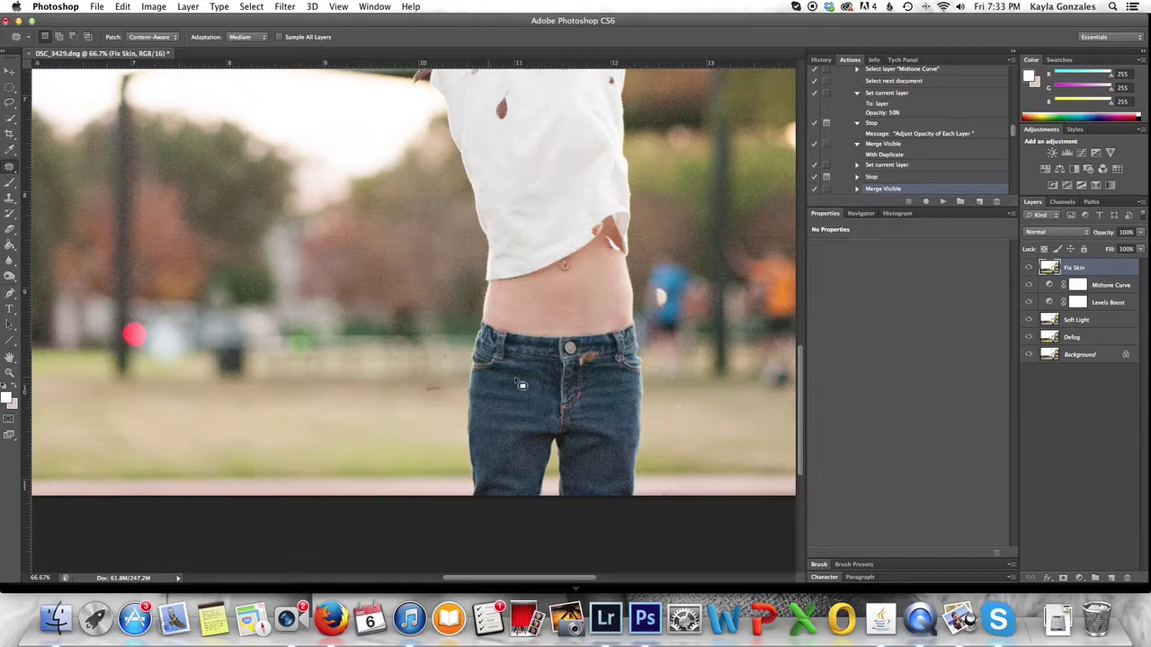
pyautogui.hscroll(5, 593, 382)
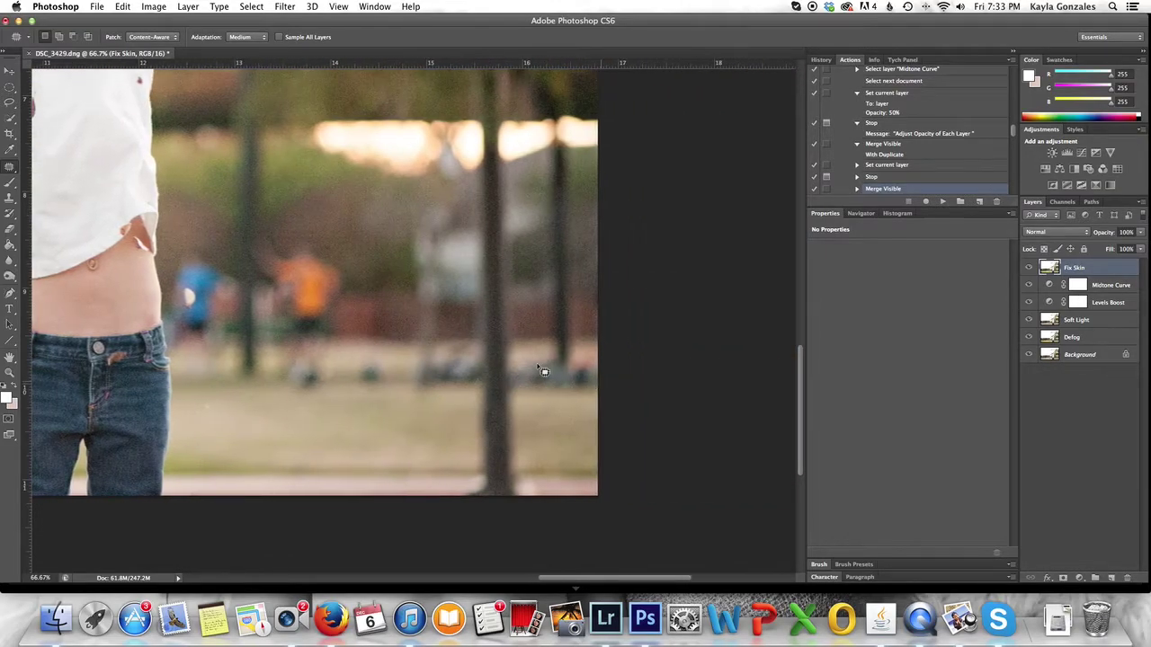
pyautogui.hscroll(-12, 378, 337)
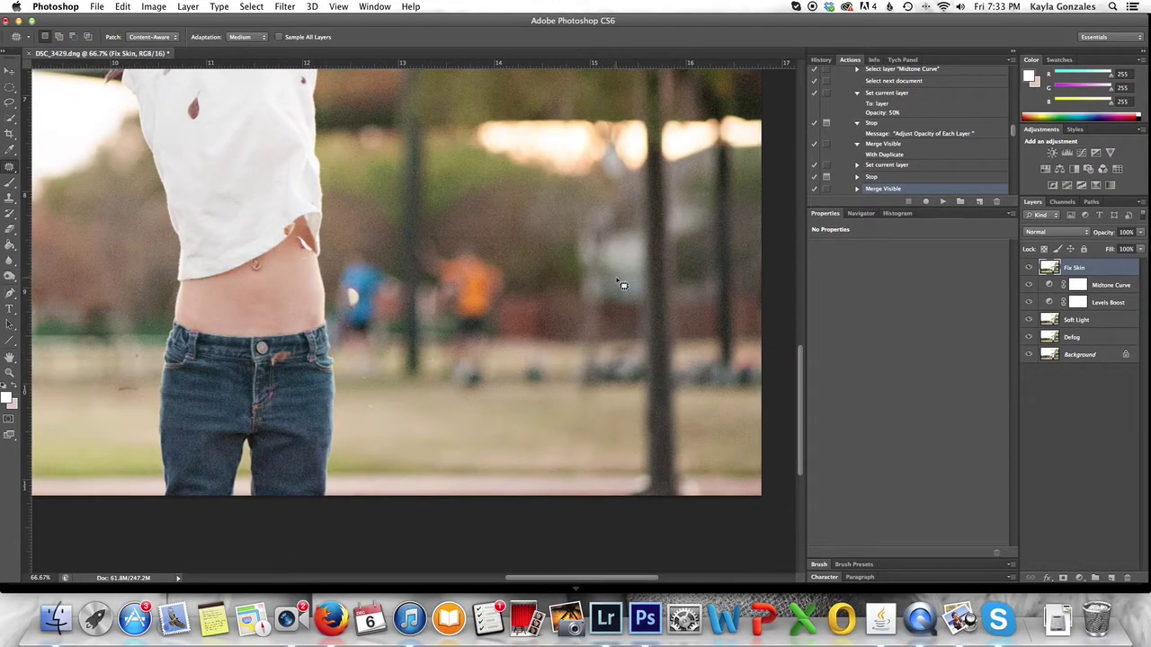
pyautogui.press('super+minus')
pyautogui.press('super+minus')
pyautogui.press('super+minus')
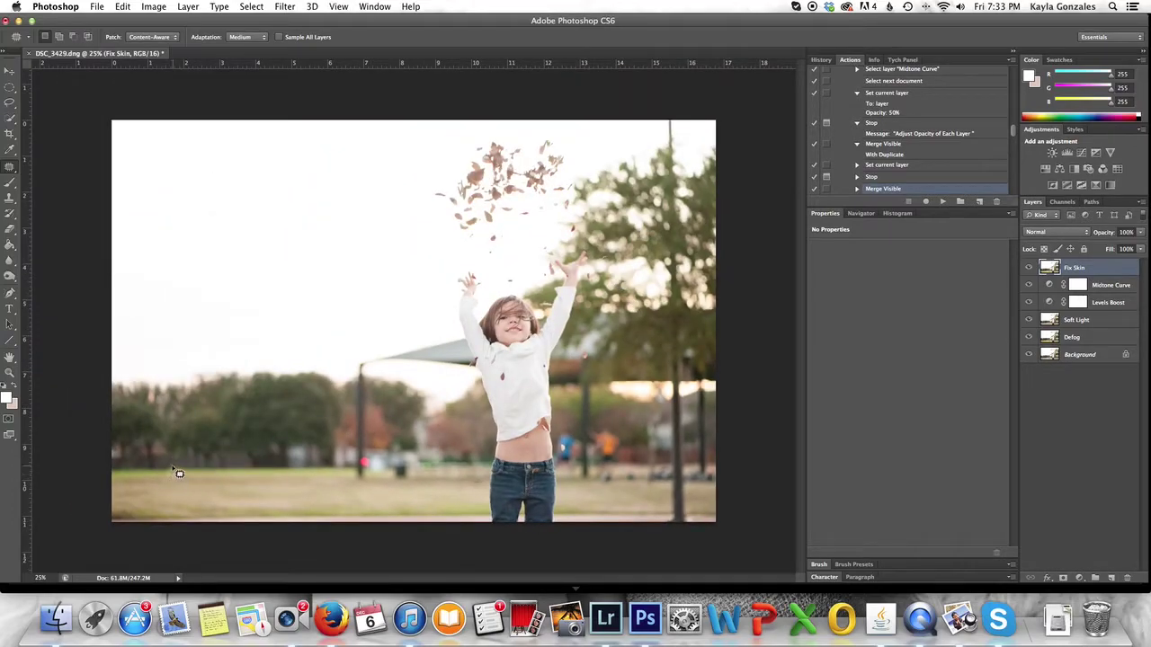
# Step: Fill the leftover mark on the grass edge near the photo's left side with content-aware fill and patch the spot
pyautogui.moveTo(169, 480); pyautogui.dragTo(176, 473)
pyautogui.hotkey('shift', 'F5')
pyautogui.press('Return')
pyautogui.moveTo(163, 476); pyautogui.dragTo(173, 477)
pyautogui.press('super+d')
# Step: Fill the small uneven spot on the grass line below the fence at the photo's far left with content-aware fill and deselect
pyautogui.press('super+equal')
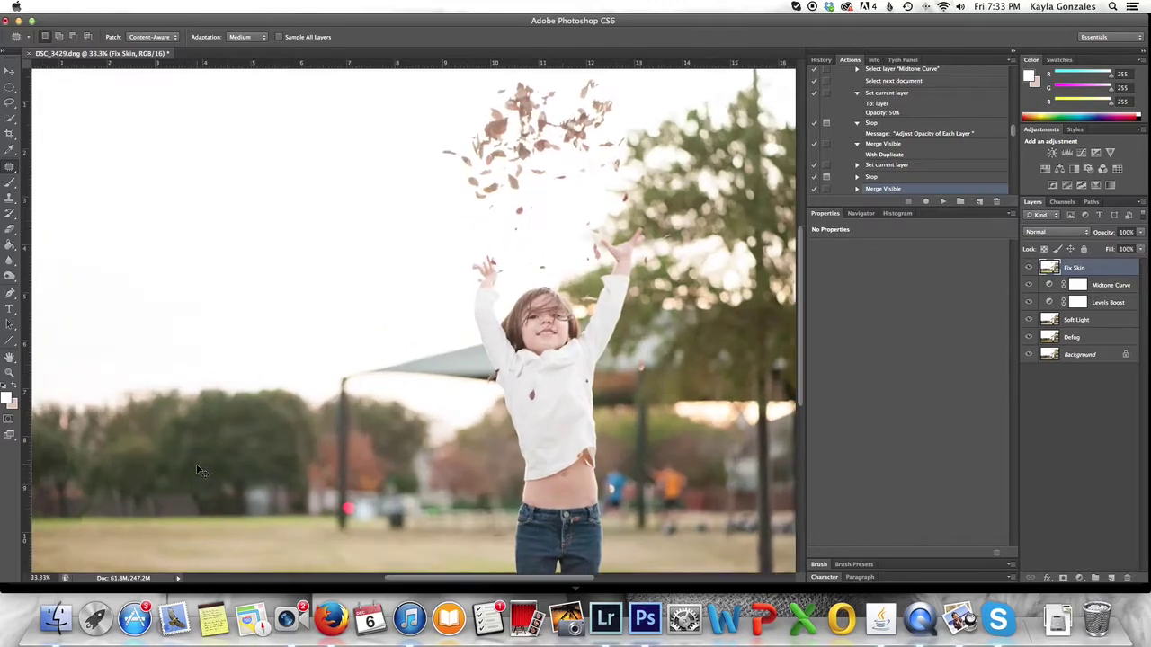
pyautogui.hscroll(-5, 196, 470)
pyautogui.scroll(-5, 195, 469)
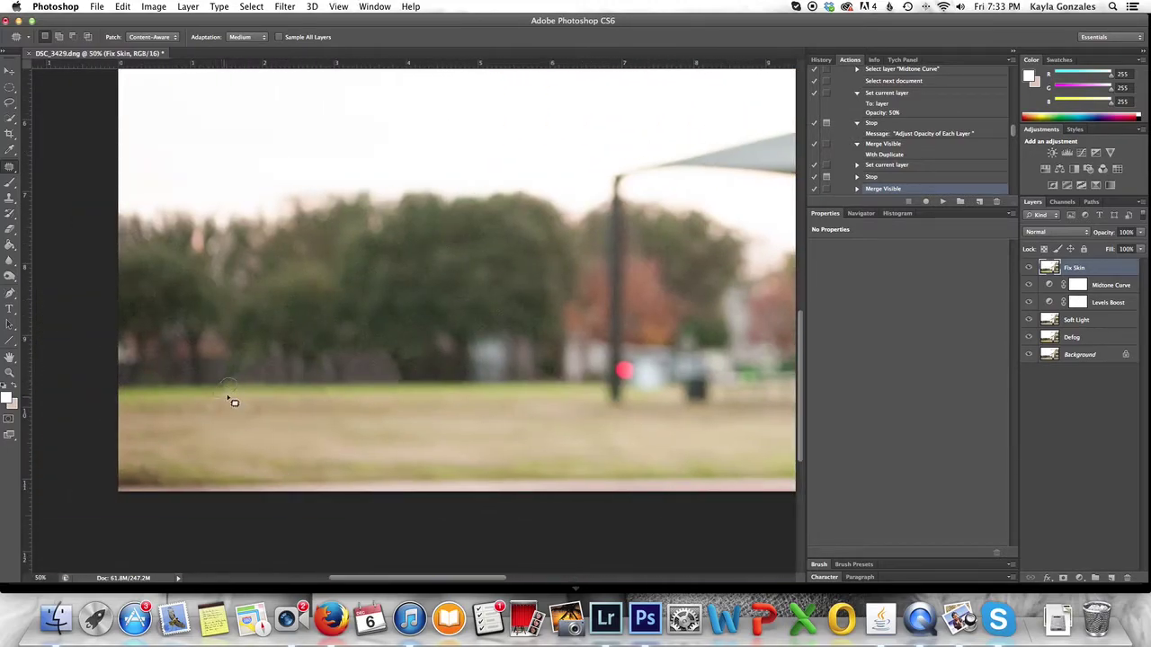
pyautogui.hotkey('shift', 'BackSpace')
pyautogui.press('Return')
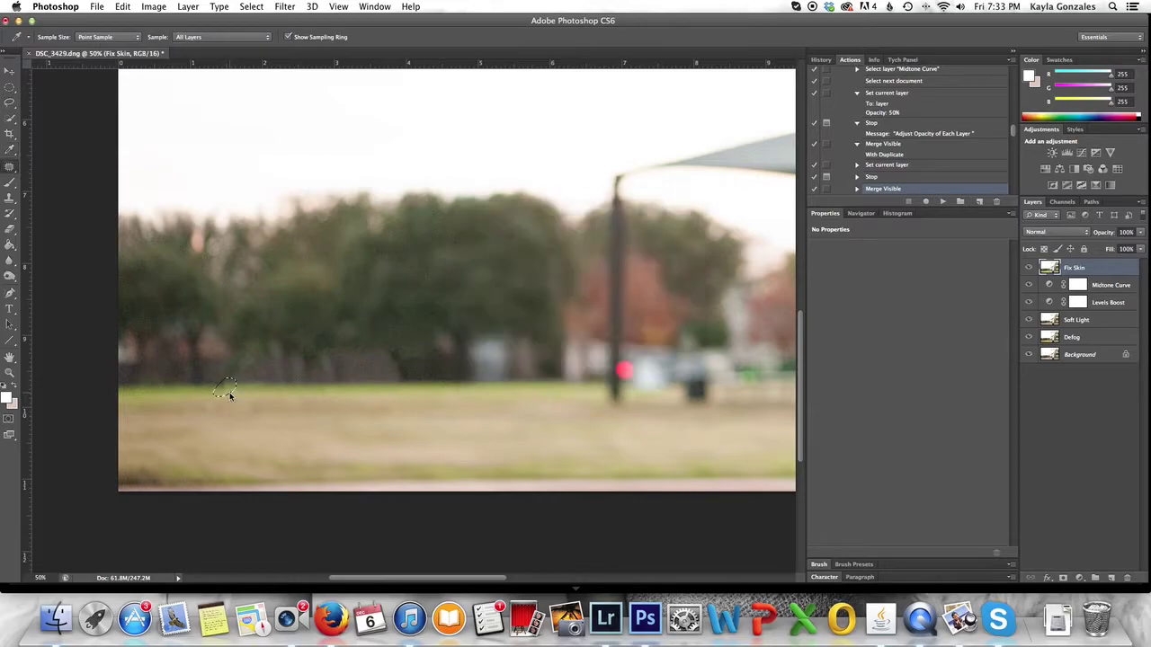
pyautogui.press('super+d')
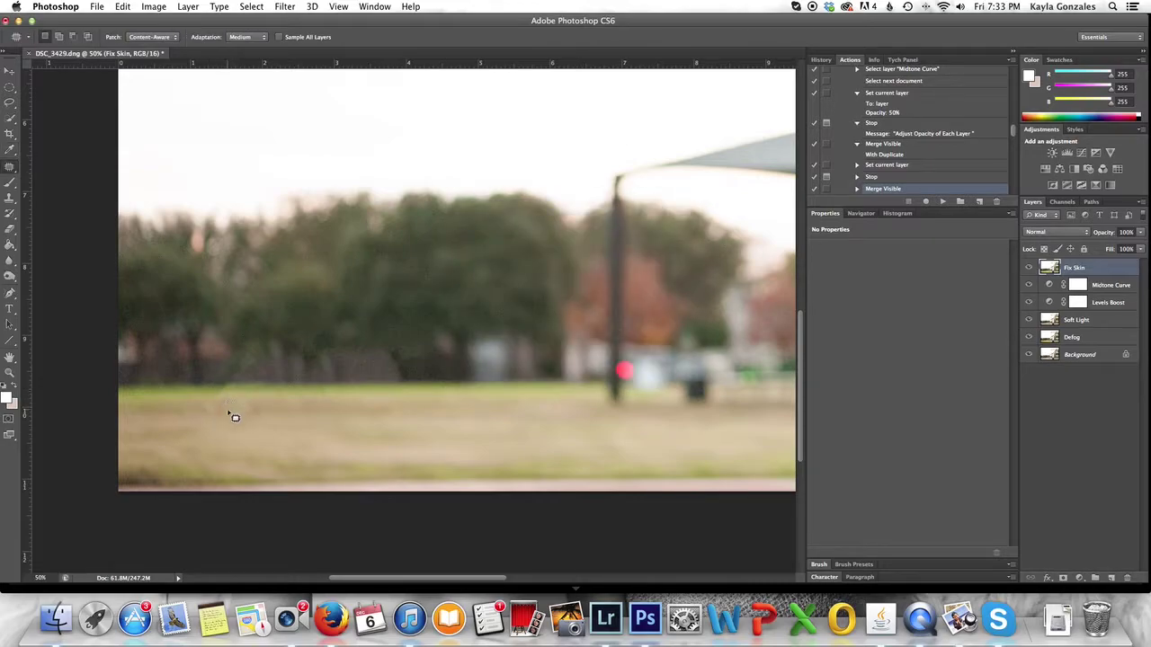
# Step: Resume the edit action to add the Remove Undereye Circles and Portraiture layers
pyautogui.press('super+minus')
pyautogui.press('super+minus')
pyautogui.press('super+minus')
pyautogui.press('super+plus')
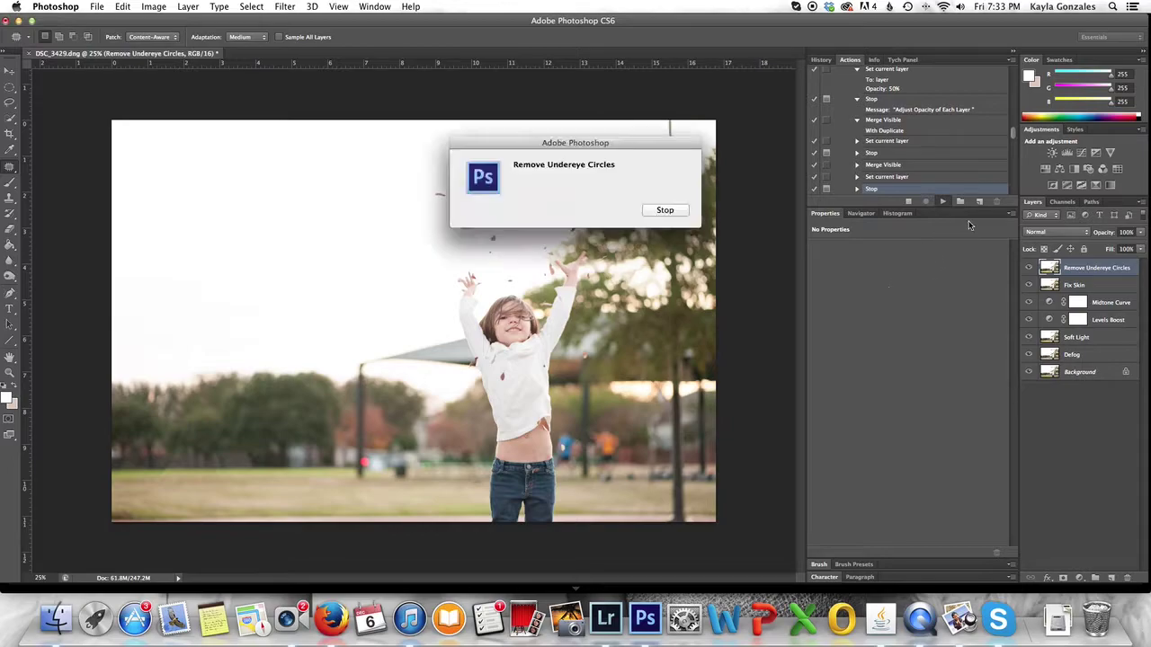
pyautogui.click(682, 214)
pyautogui.press('super+1')
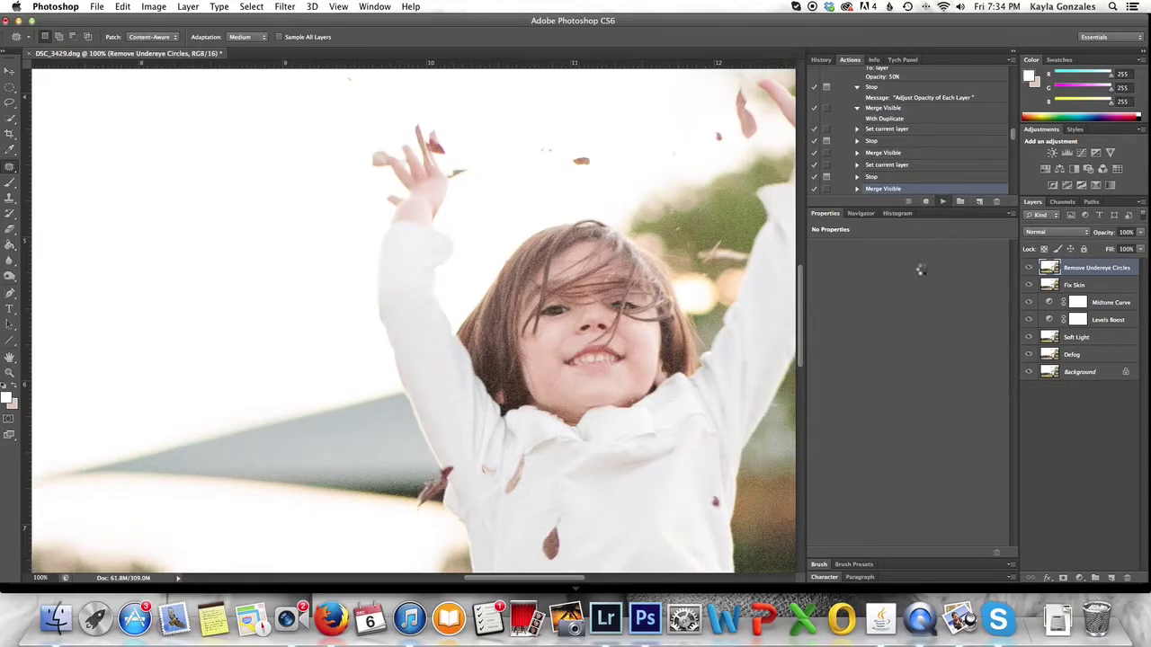
pyautogui.click(671, 211)
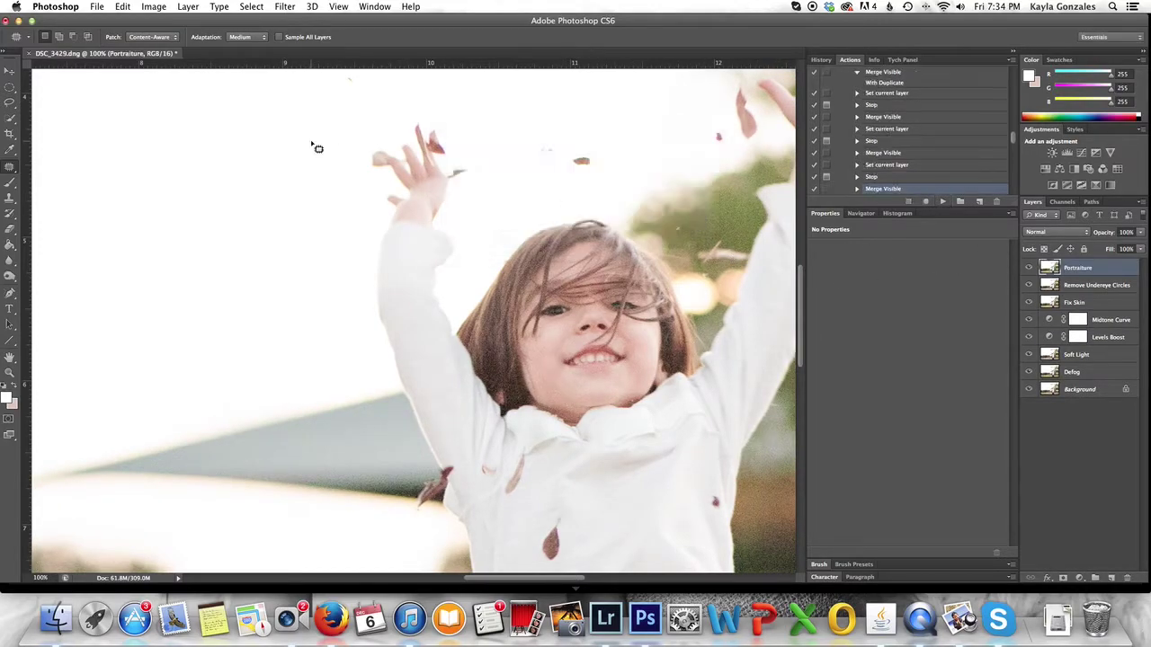
# Step: Apply the Imagenomic Portraiture filter to the Portraiture layer, sampling the skin tone from the child's bare midriff
pyautogui.click(278, 8)
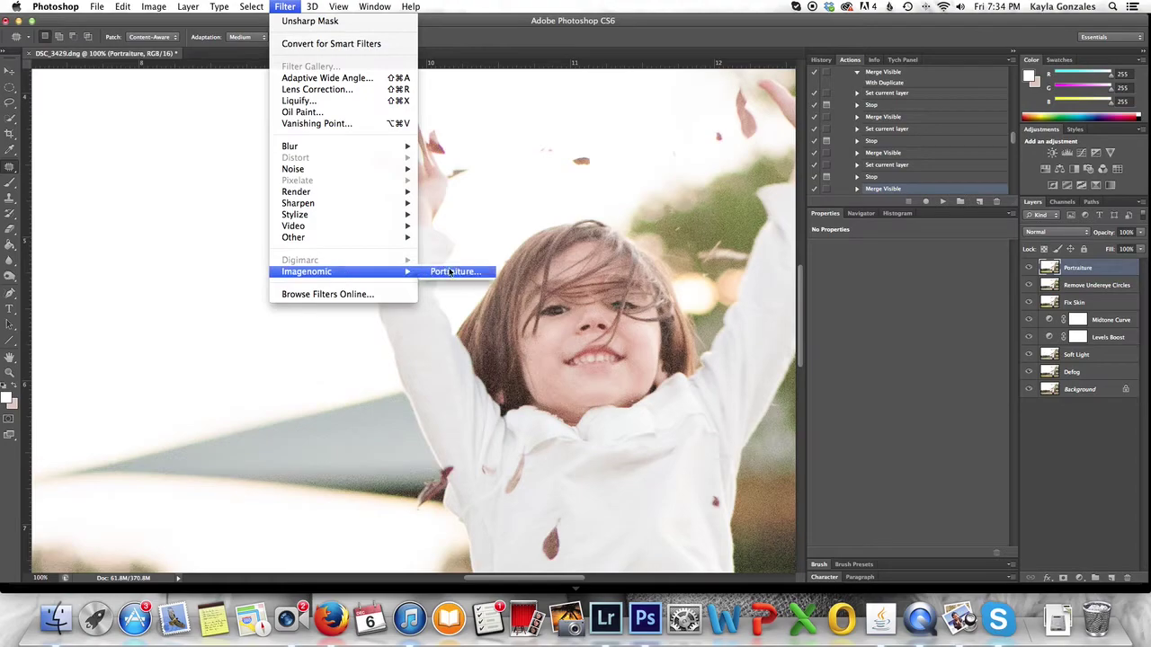
pyautogui.click(451, 273)
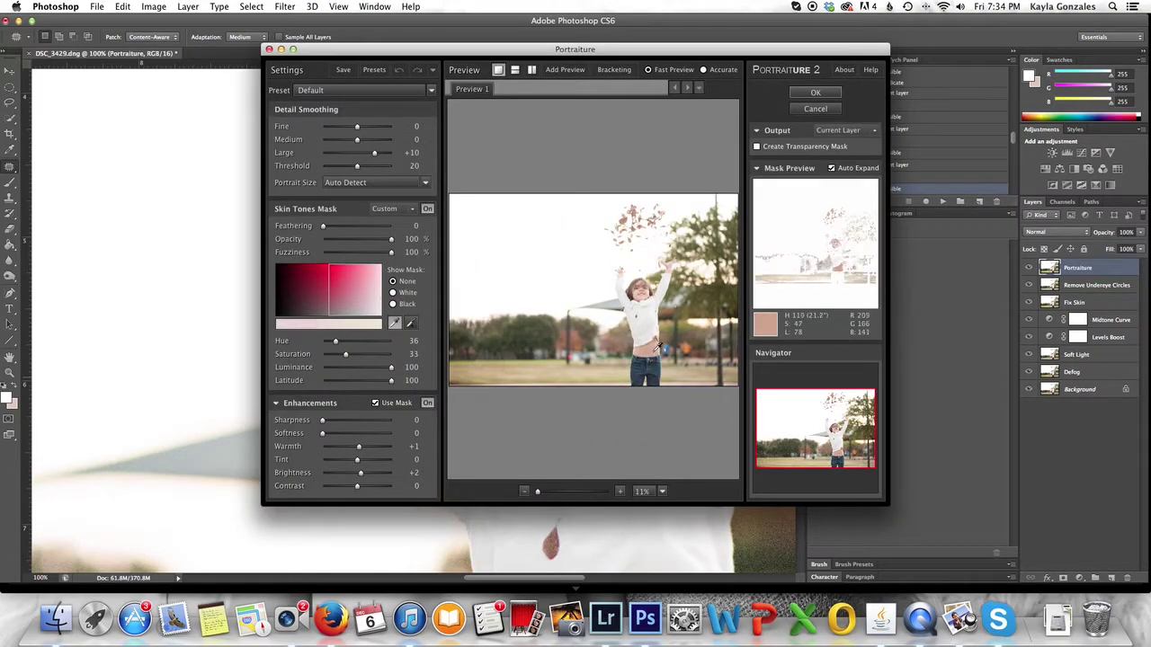
pyautogui.click(659, 344)
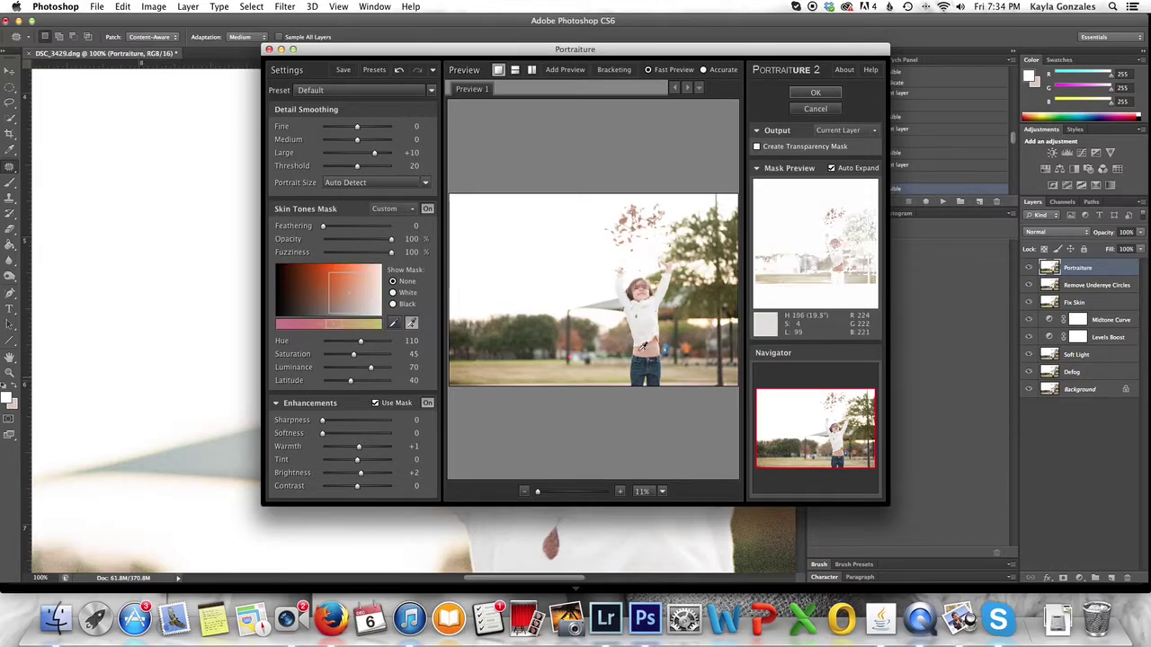
pyautogui.click(645, 346)
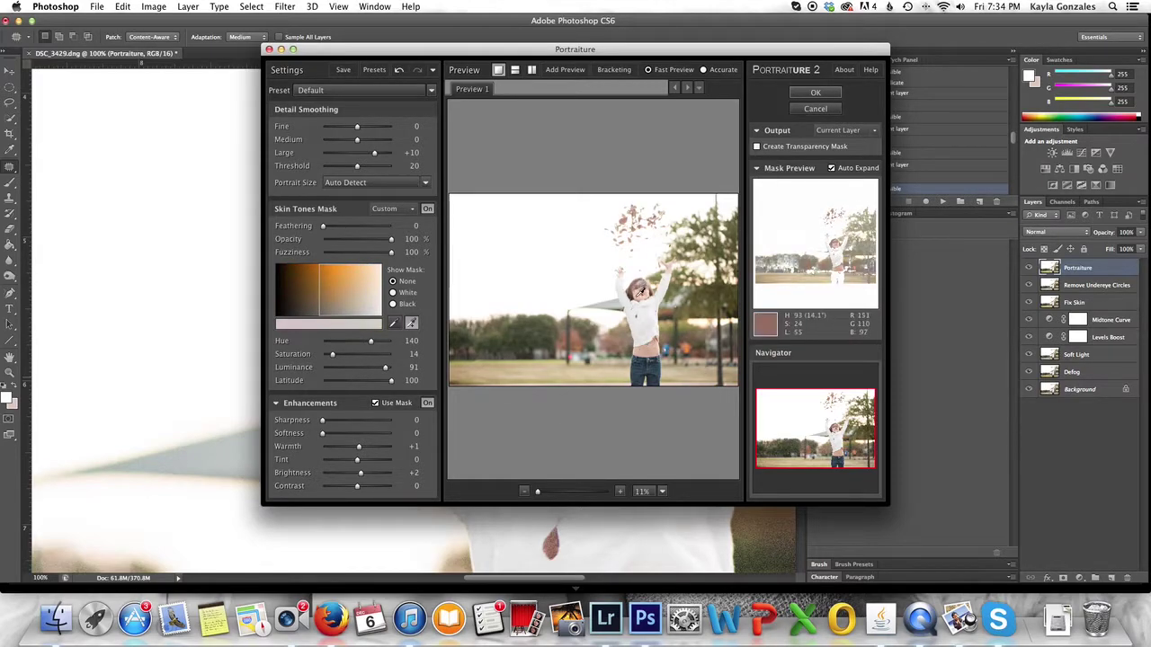
pyautogui.click(816, 93)
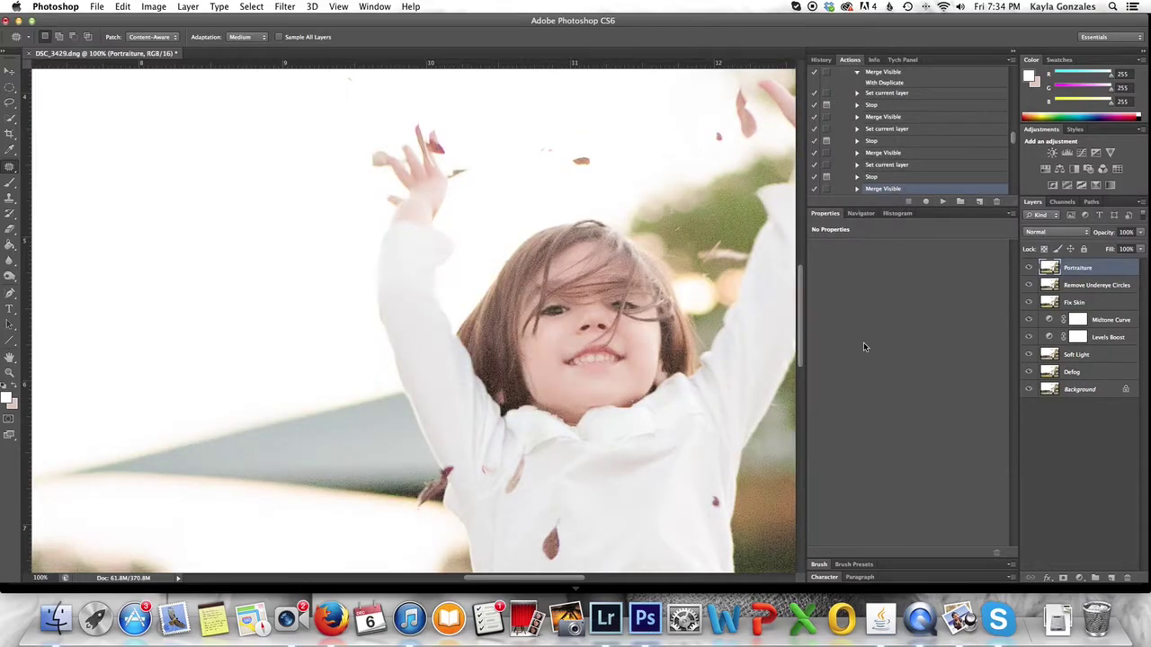
# Step: Compare the whole photo with and without the Portraiture layer
pyautogui.press('super+minus')
pyautogui.press('super+minus')
pyautogui.press('super+minus')
pyautogui.press('super+minus')
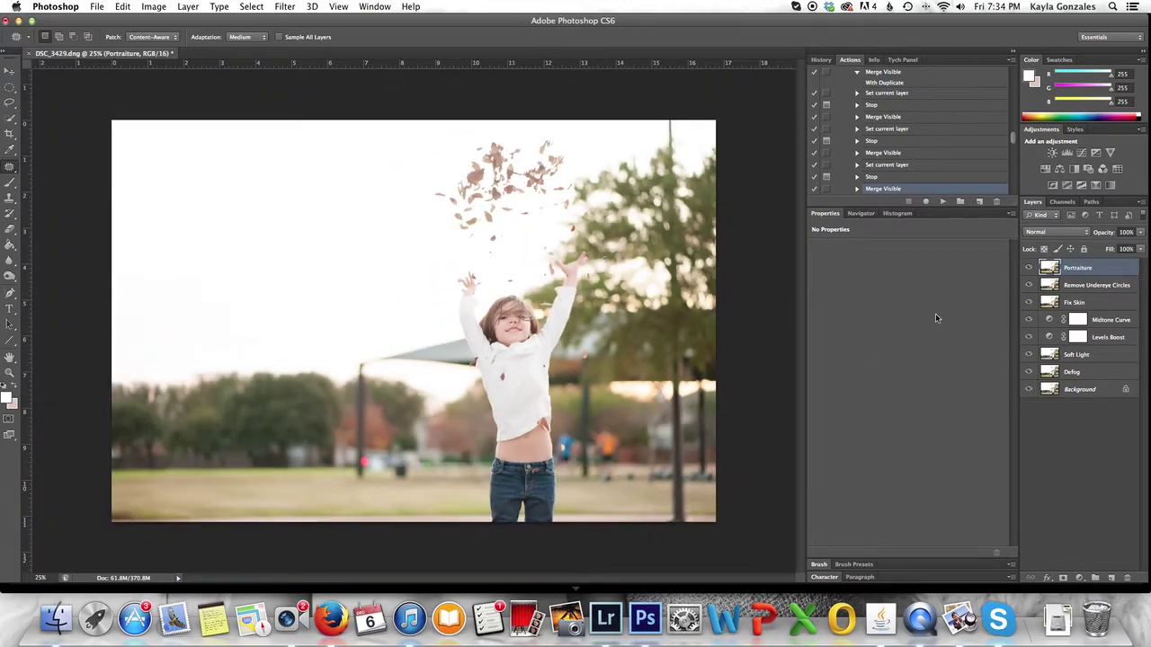
pyautogui.click(1030, 270)
pyautogui.click(1030, 270)
pyautogui.click(1030, 270)
pyautogui.click(1029, 269)
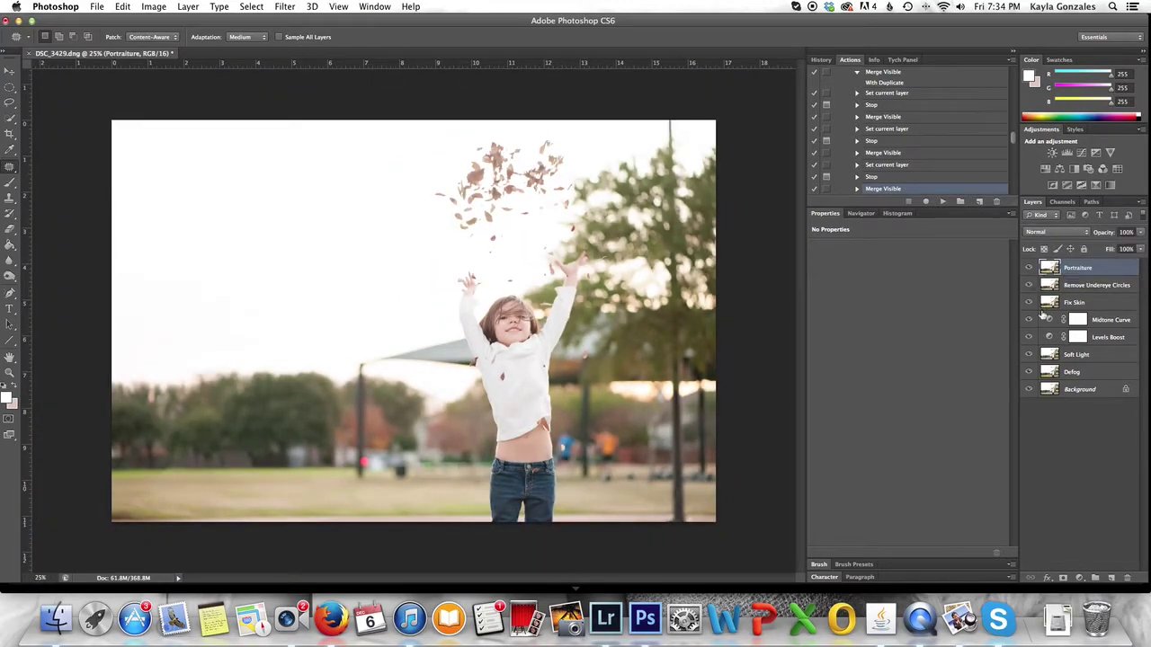
# Step: Add a layer mask to the Portraiture layer, invert it to black, and ready the Brush tool with white as the foreground color
pyautogui.click(1061, 578)
pyautogui.press('super+i')
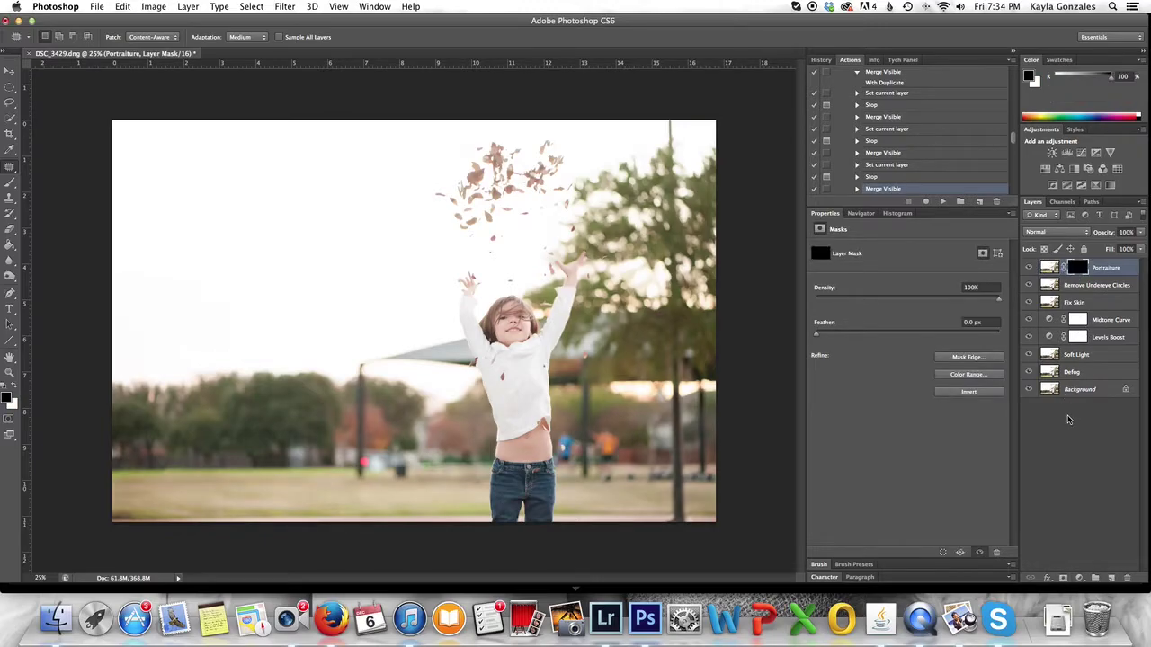
pyautogui.press('b')
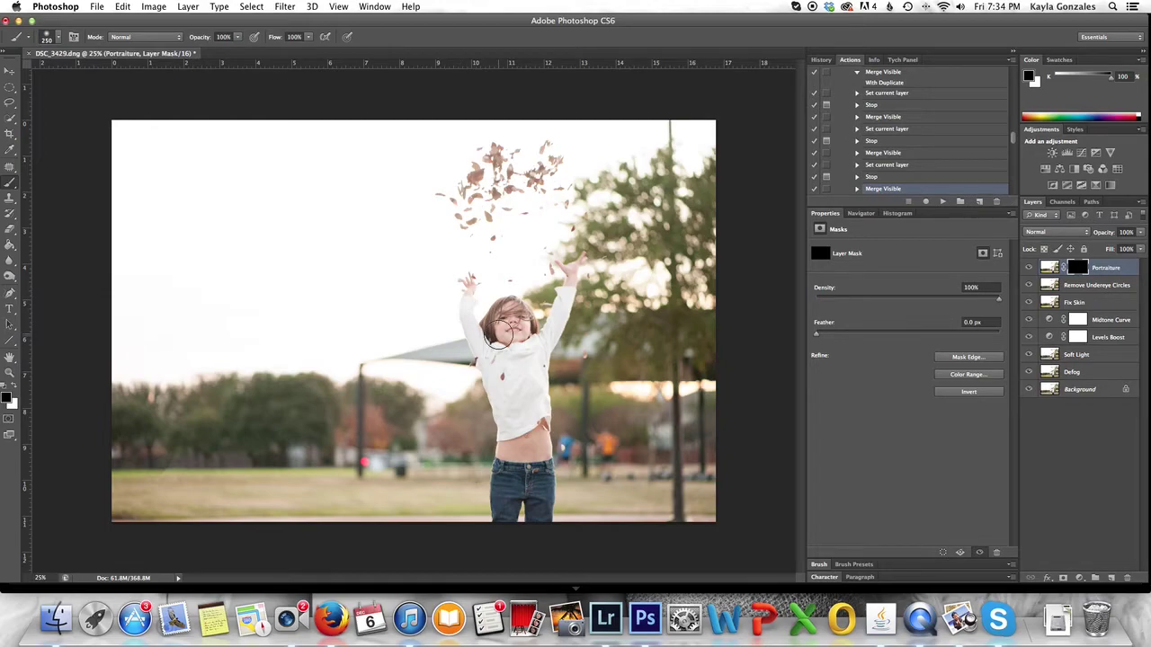
pyautogui.press('x')
pyautogui.press('x')
pyautogui.press('x')
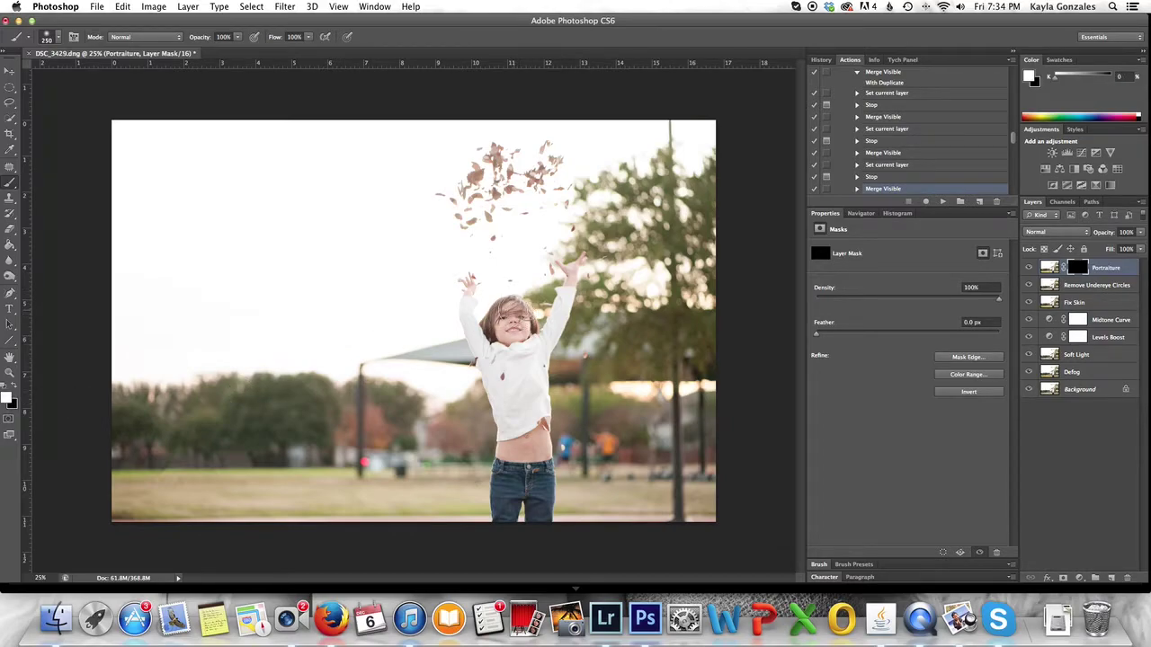
# Step: Paint the skin smoothing back over the child's face, both hands and bare midriff on the Portraiture mask, and check the mask
pyautogui.moveTo(506, 322); pyautogui.dragTo(514, 332)
pyautogui.moveTo(572, 268)
pyautogui.mouseDown()
pyautogui.moveTo(567, 283)
pyautogui.moveTo(581, 257)
pyautogui.mouseUp()
pyautogui.moveTo(474, 295); pyautogui.dragTo(468, 292)
pyautogui.moveTo(511, 441); pyautogui.dragTo(541, 449)
pyautogui.keyDown('alt'); pyautogui.click(1079, 268); pyautogui.keyUp('alt')
pyautogui.keyDown('alt'); pyautogui.click(1078, 268); pyautogui.keyUp('alt')
# Step: Set the Portraiture layer's opacity to 40%
pyautogui.write('30')
pyautogui.press('Return')
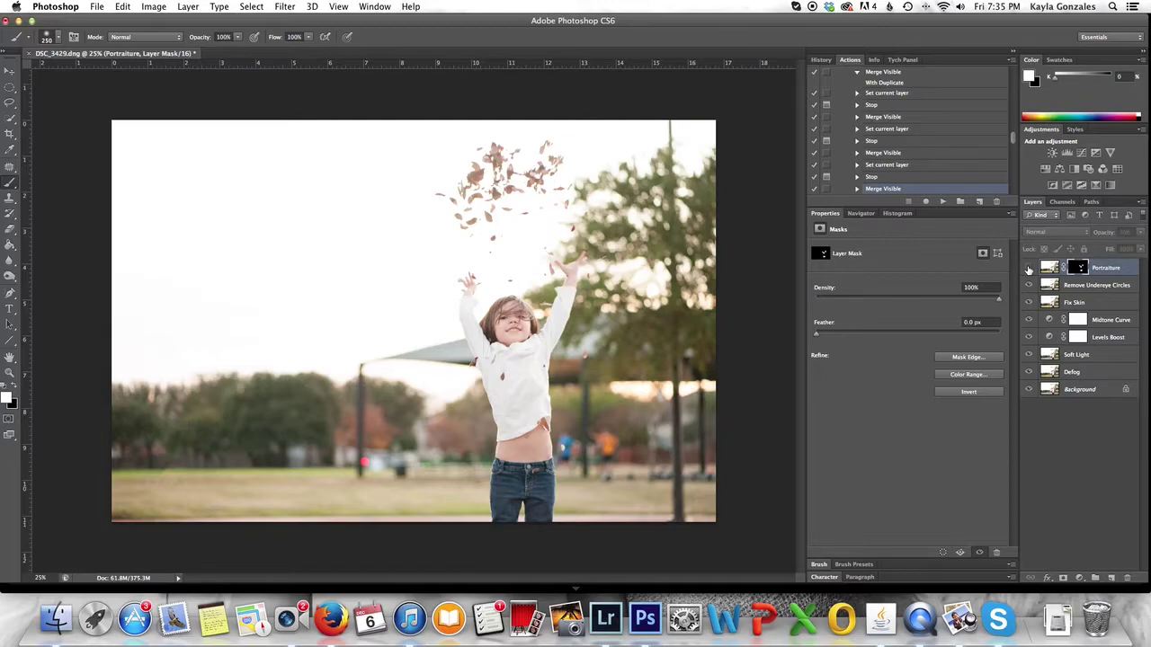
pyautogui.click(1124, 232)
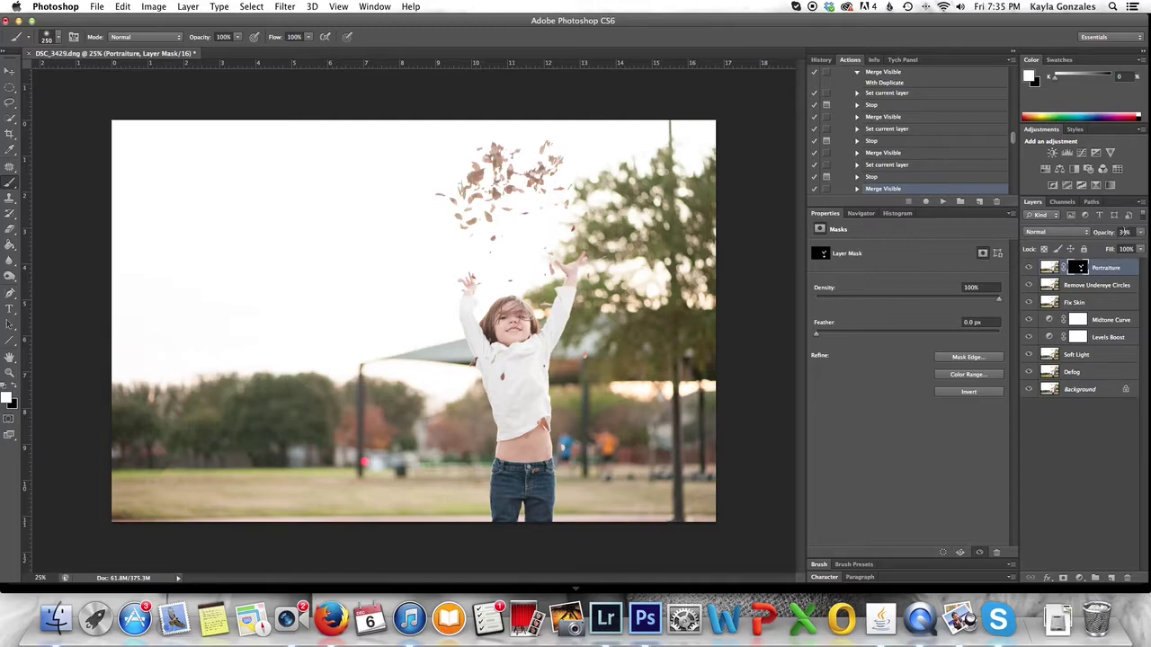
pyautogui.write('40')
pyautogui.press('Return')
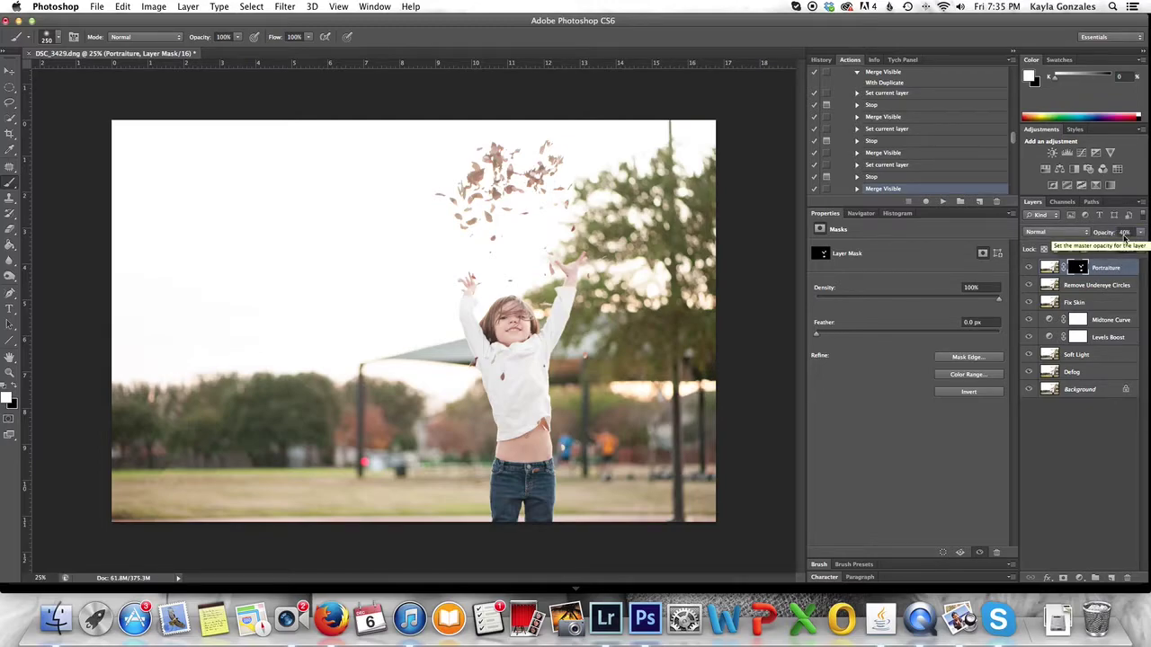
# Step: Resume the edit action to add the Sharpen Eyes layer and continue past its brushing reminder
pyautogui.click(942, 202)
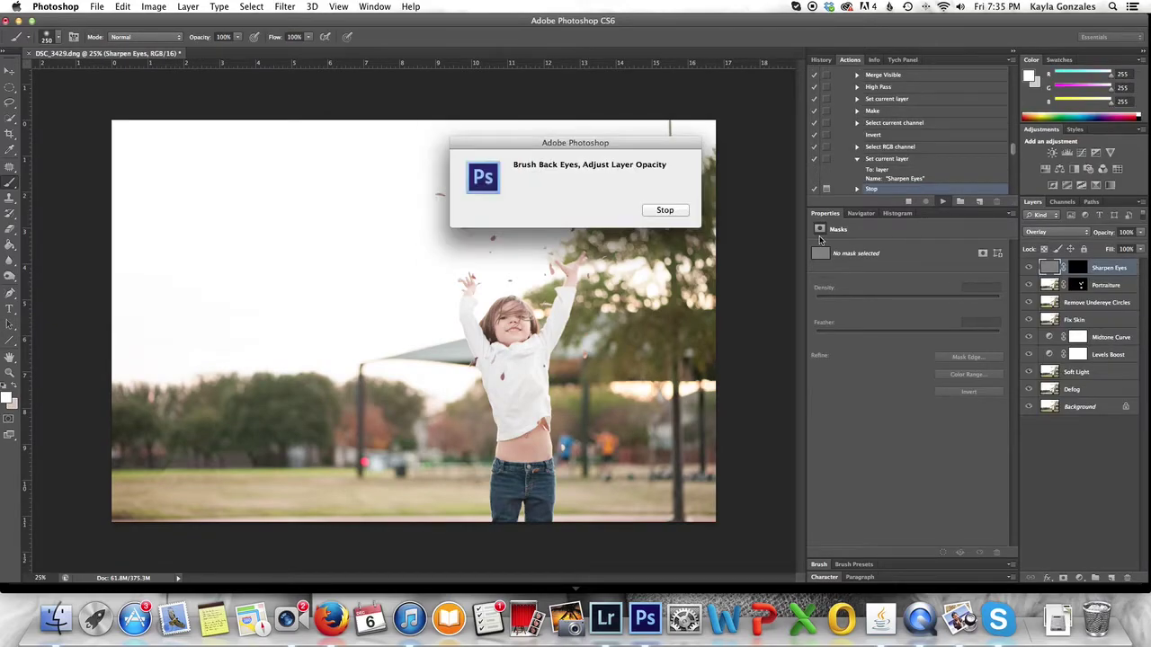
pyautogui.click(667, 211)
pyautogui.press('super+equal')
pyautogui.press('super+equal')
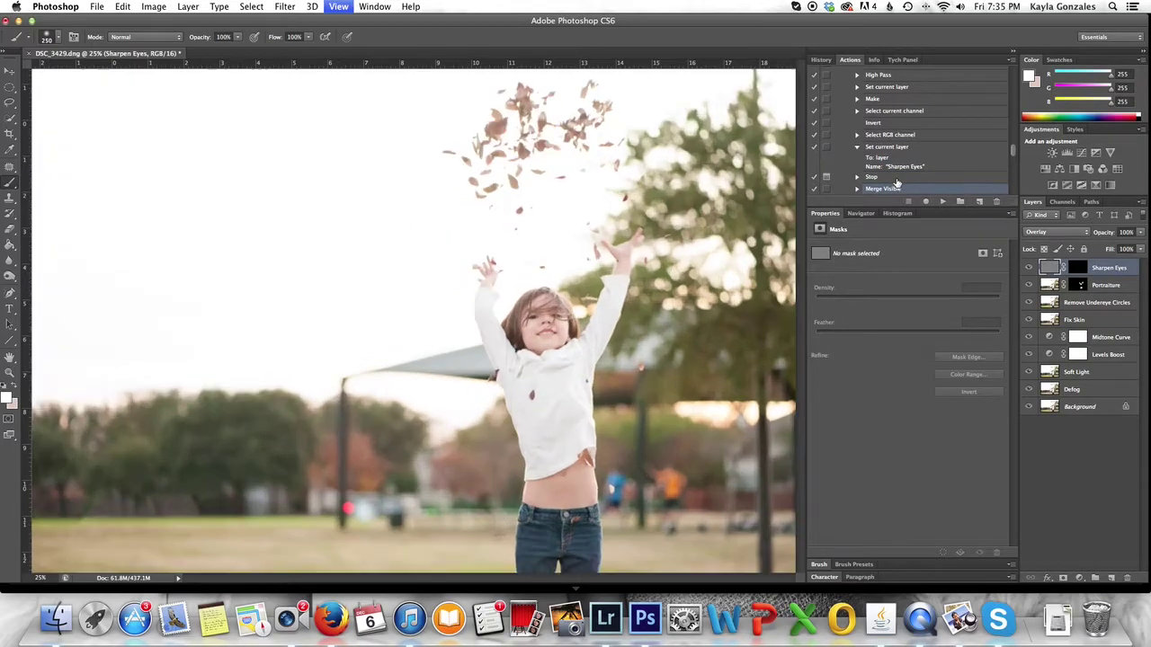
pyautogui.press('super+equal')
pyautogui.press('super+equal')
pyautogui.press('super+equal')
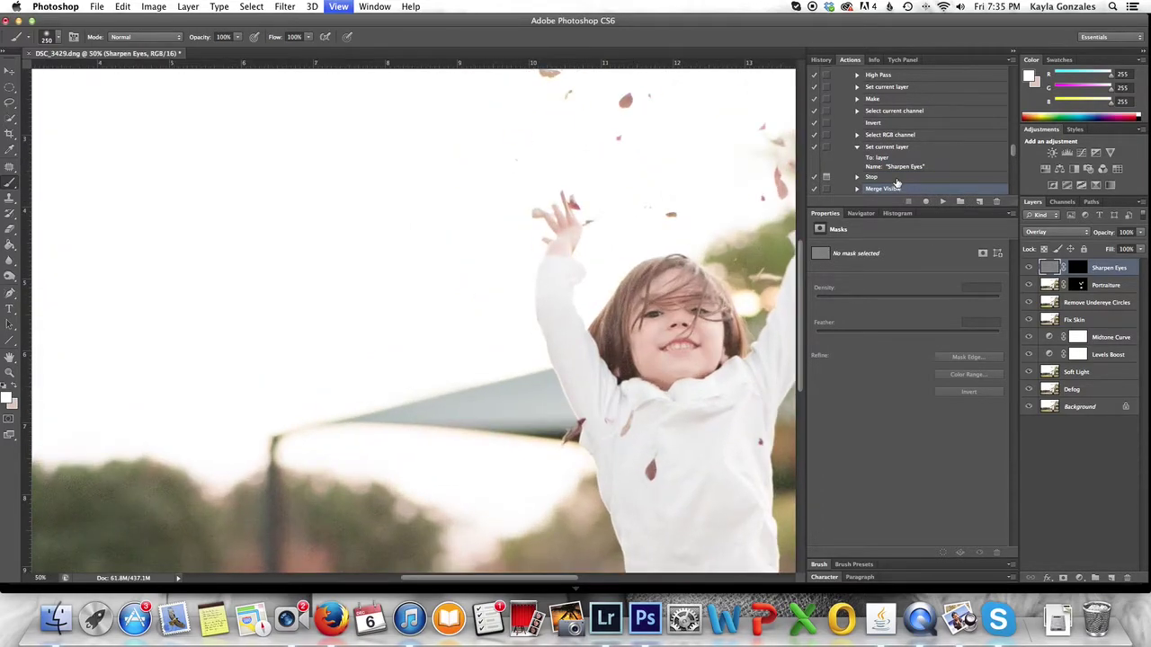
pyautogui.hscroll(5, 550, 309)
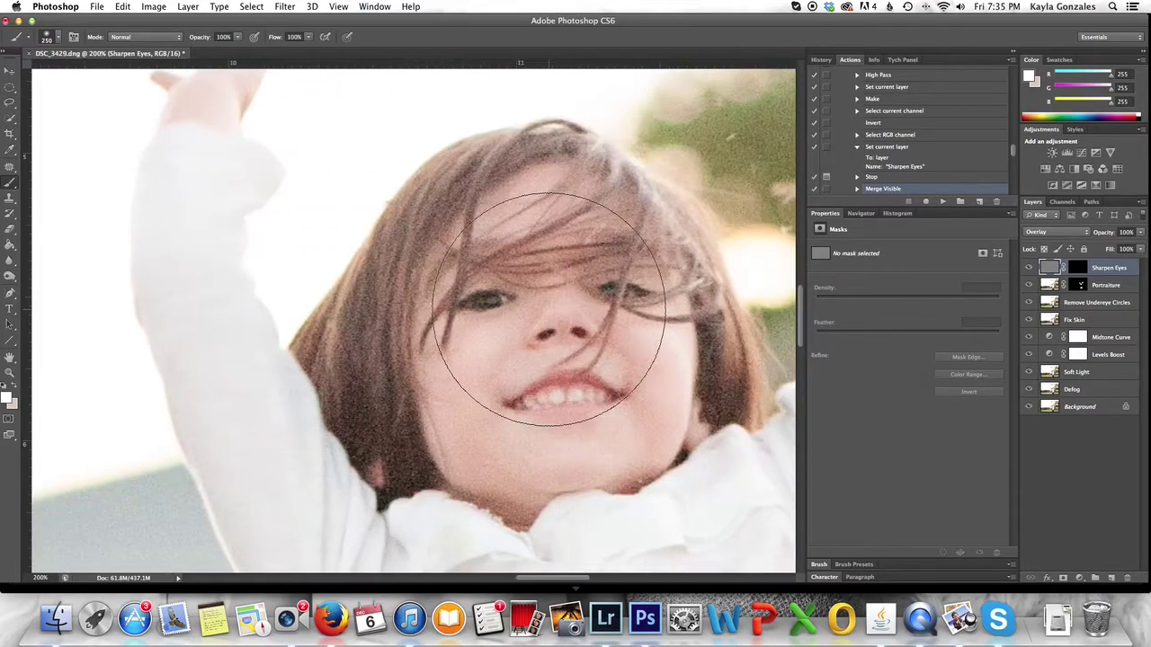
# Step: Paint the sharpening back over both of the child's eyes on the Sharpen Eyes mask with a size 20 white brush
pyautogui.press('[')
pyautogui.press('[')
pyautogui.press('[')
pyautogui.press('[')
pyautogui.press('[')
pyautogui.press('[')
pyautogui.press('[')
pyautogui.press('[')
pyautogui.press('[')
pyautogui.press('[')
pyautogui.press('[')
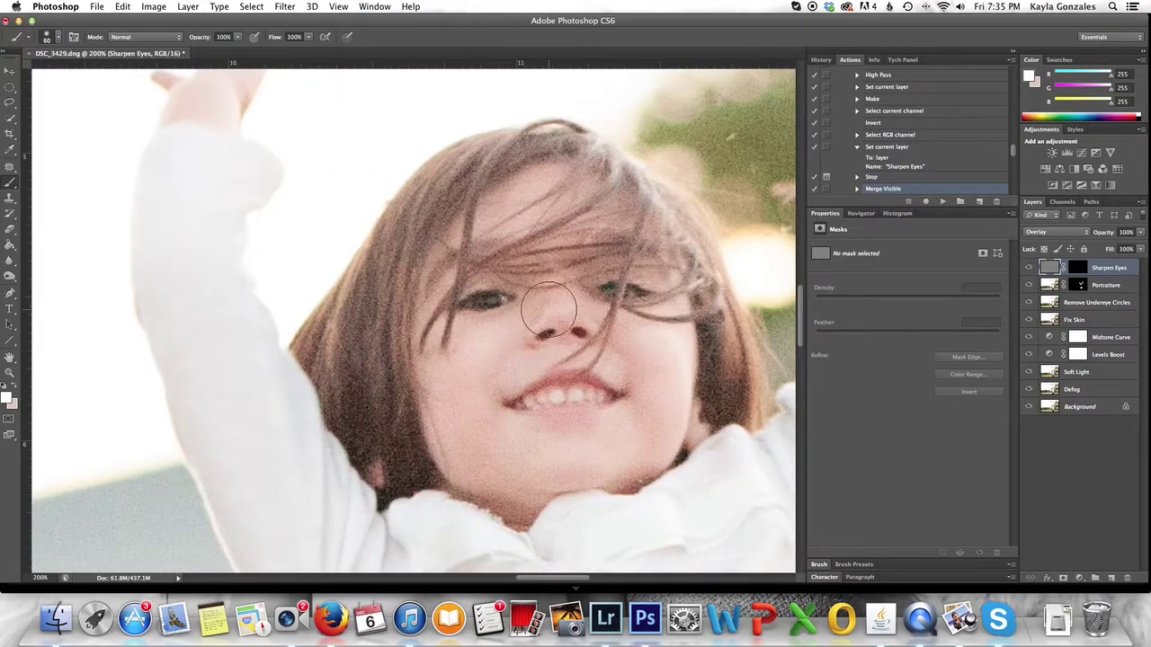
pyautogui.press('[')
pyautogui.press('[')
pyautogui.press('[')
pyautogui.click(1079, 267)
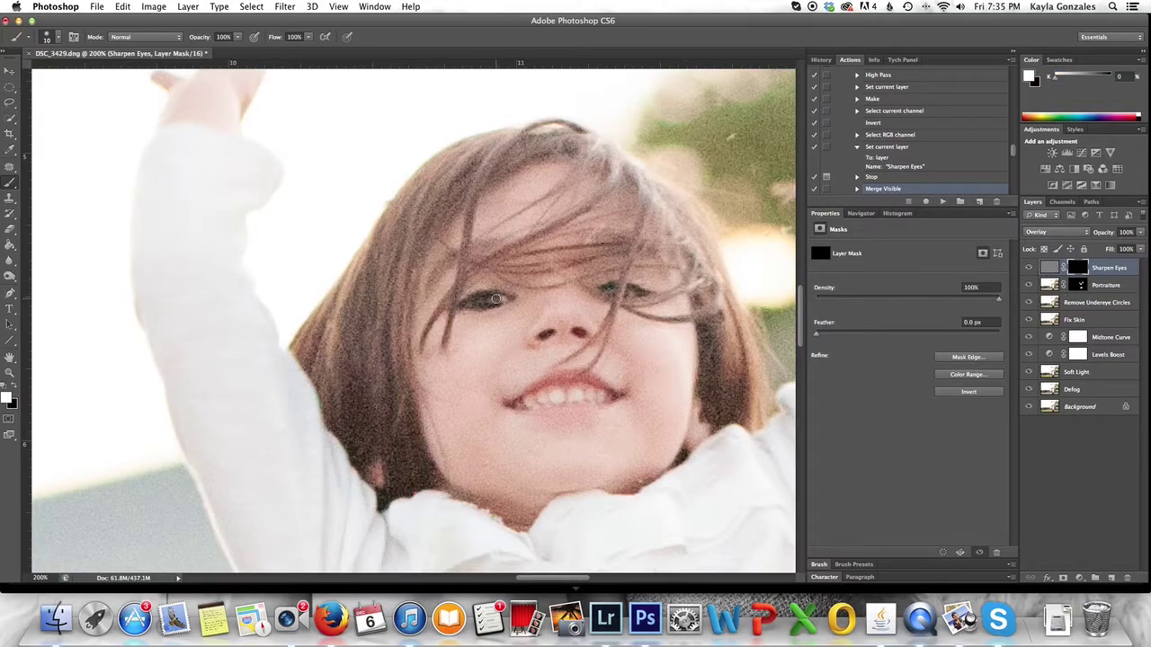
pyautogui.press(']')
pyautogui.moveTo(492, 300); pyautogui.dragTo(486, 302)
pyautogui.moveTo(620, 290); pyautogui.dragTo(611, 291)
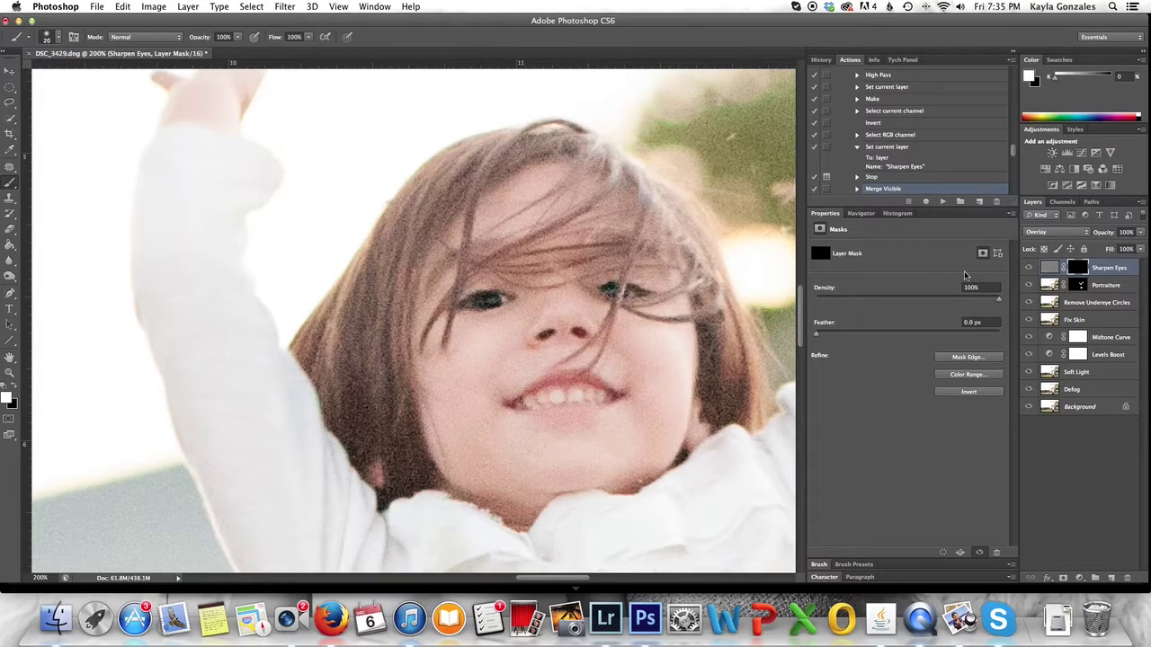
# Step: Set the Sharpen Eyes layer's opacity to 30%
pyautogui.click(1129, 232)
pyautogui.write('30')
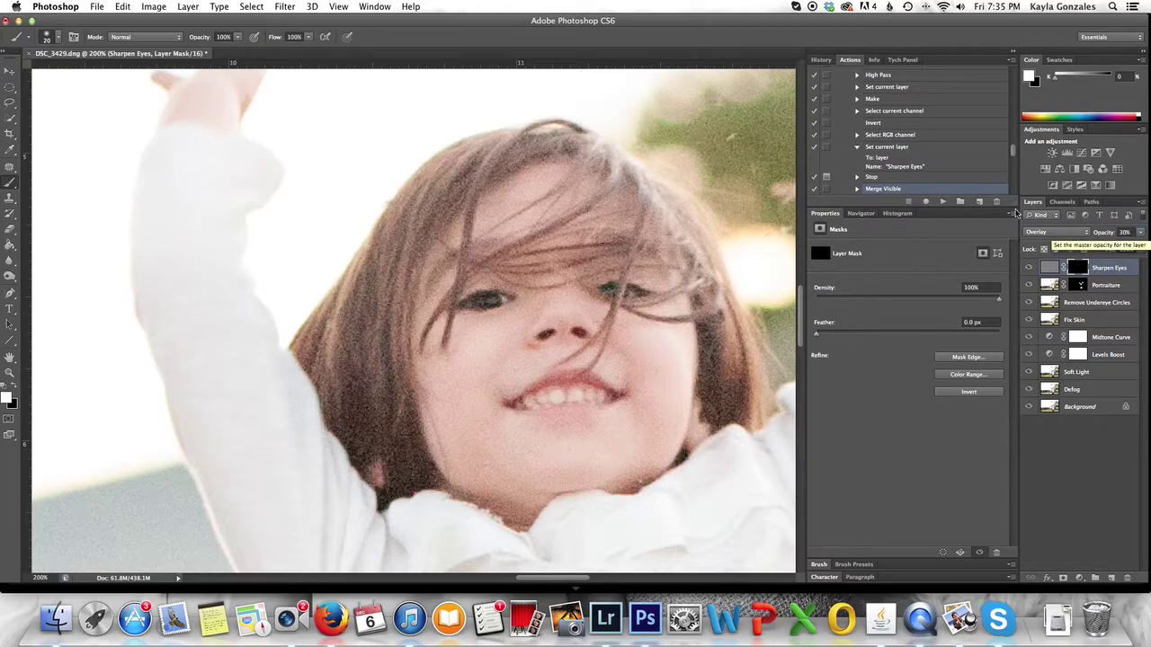
pyautogui.press('super+0')
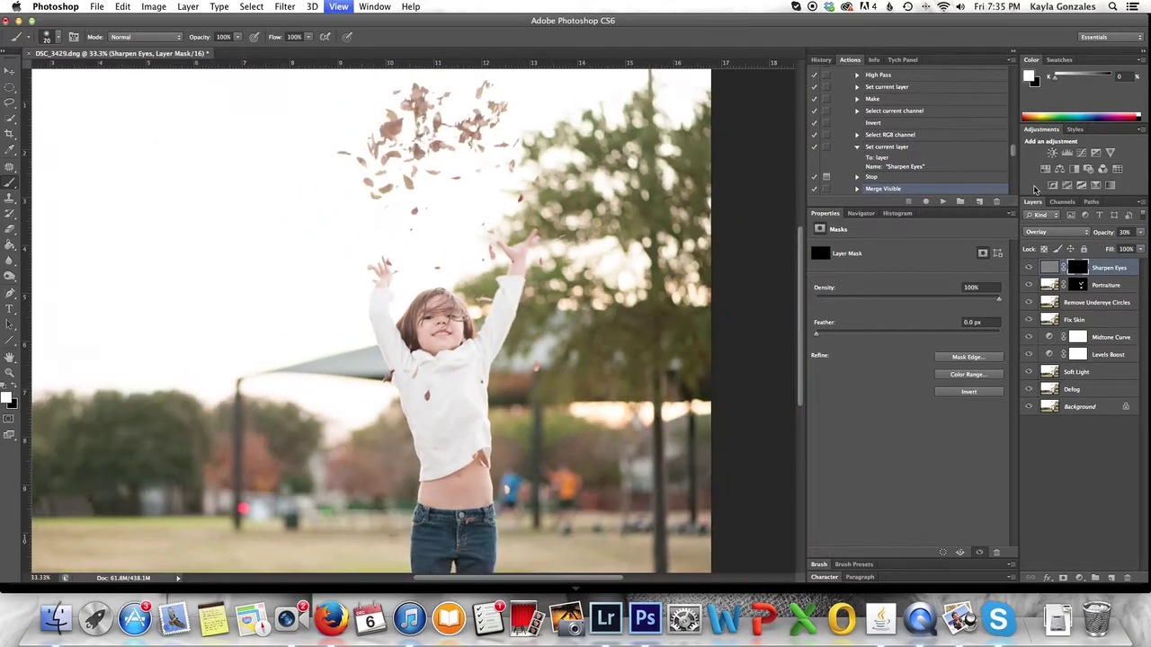
# Step: Compare the photo with and without the eye sharpening
pyautogui.click(1029, 268)
pyautogui.click(1029, 269)
pyautogui.click(1028, 269)
pyautogui.click(1029, 268)
pyautogui.click(1028, 269)
pyautogui.click(1028, 269)
pyautogui.click(1028, 269)
pyautogui.click(1029, 269)
pyautogui.press('super+minus')
pyautogui.press('super+minus')
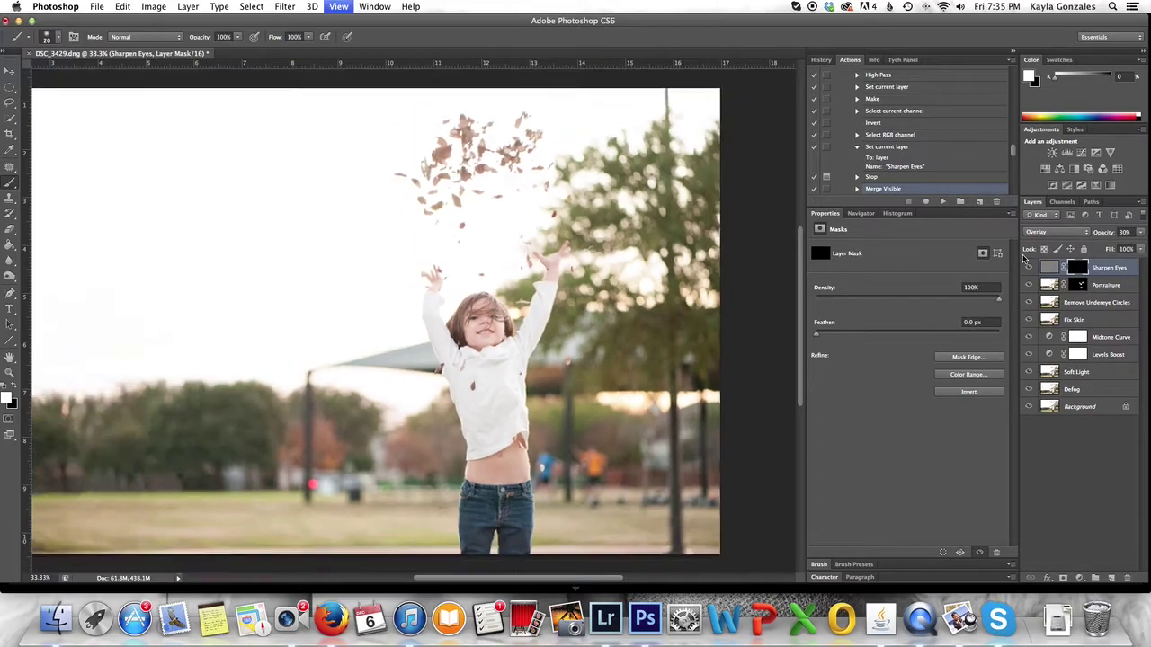
# Step: Resume the action to add the Burn Background layer, and remove the pole above the treetop with content-aware fill and the Patch tool
pyautogui.press('super+plus')
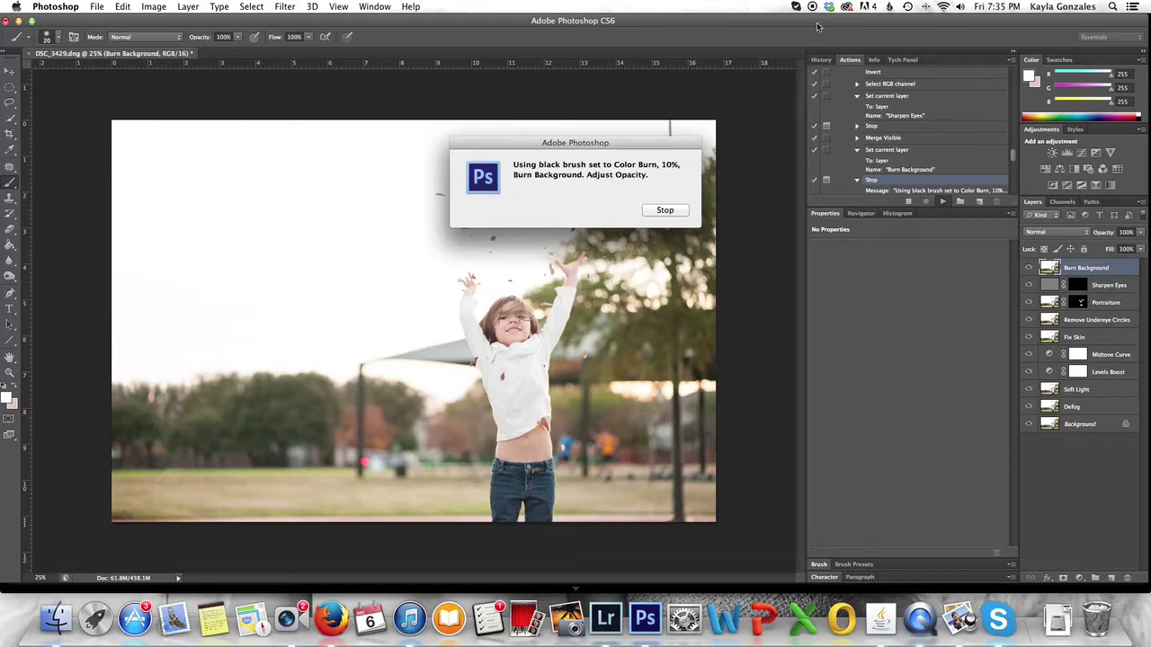
pyautogui.click(685, 209)
pyautogui.press('j')
pyautogui.moveTo(668, 121)
pyautogui.mouseDown()
pyautogui.moveTo(670, 154)
pyautogui.moveTo(680, 132)
pyautogui.mouseUp()
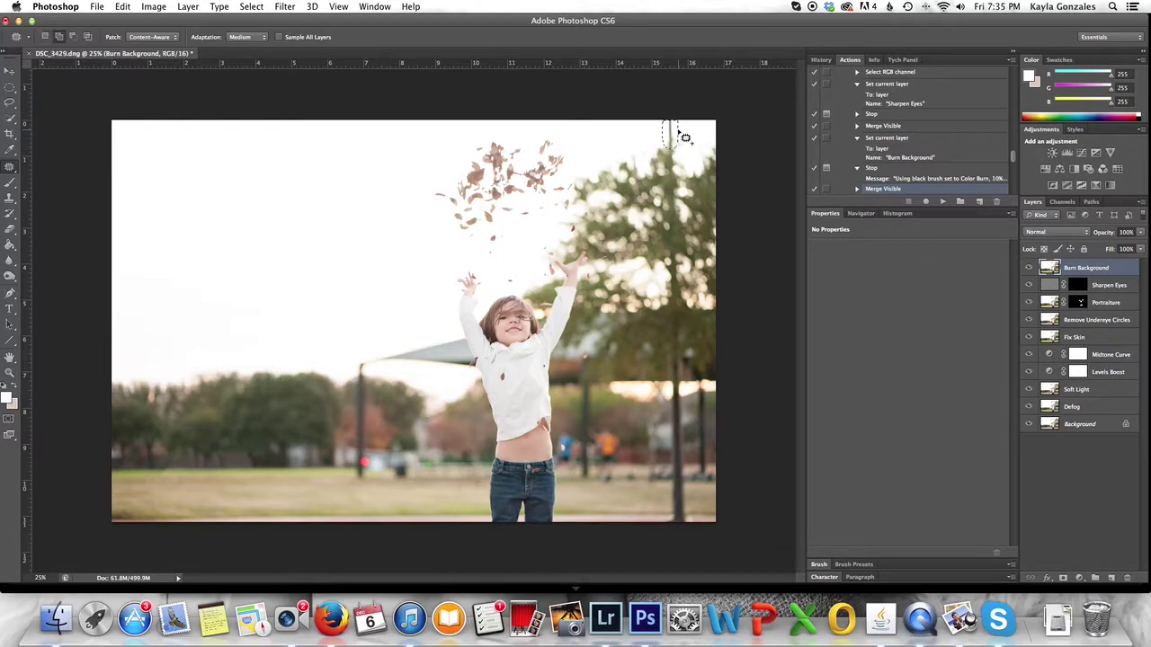
pyautogui.hotkey('shift', 'BackSpace')
pyautogui.press('Return')
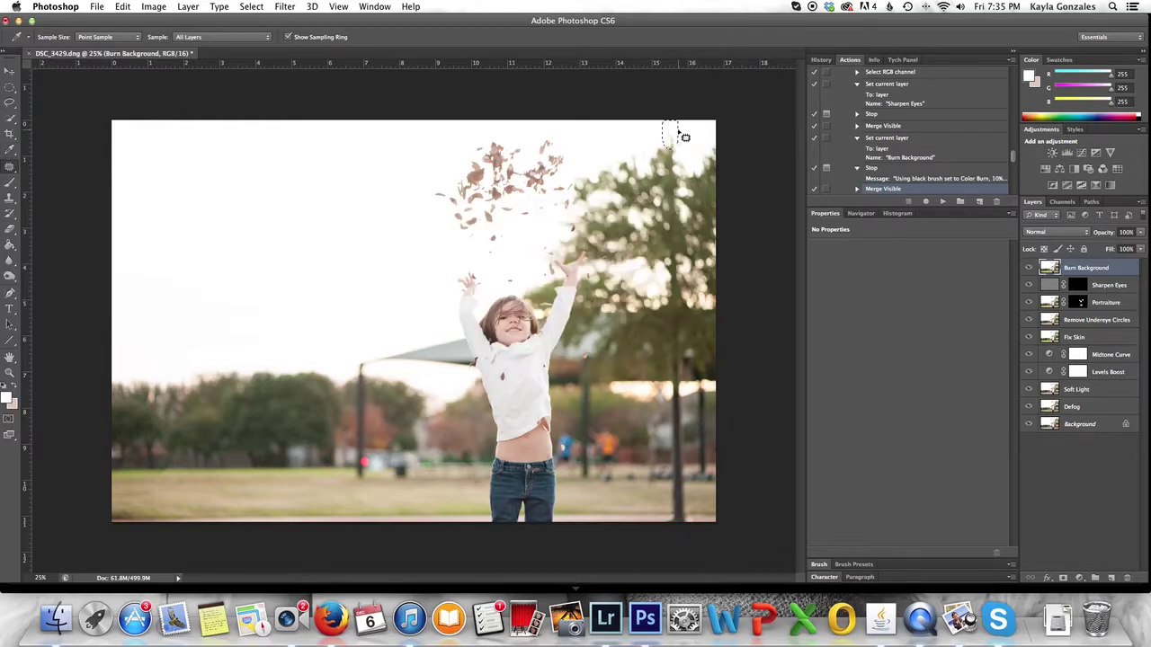
pyautogui.moveTo(683, 151)
pyautogui.mouseDown()
pyautogui.moveTo(670, 121)
pyautogui.moveTo(666, 152)
pyautogui.moveTo(722, 157)
pyautogui.mouseUp()
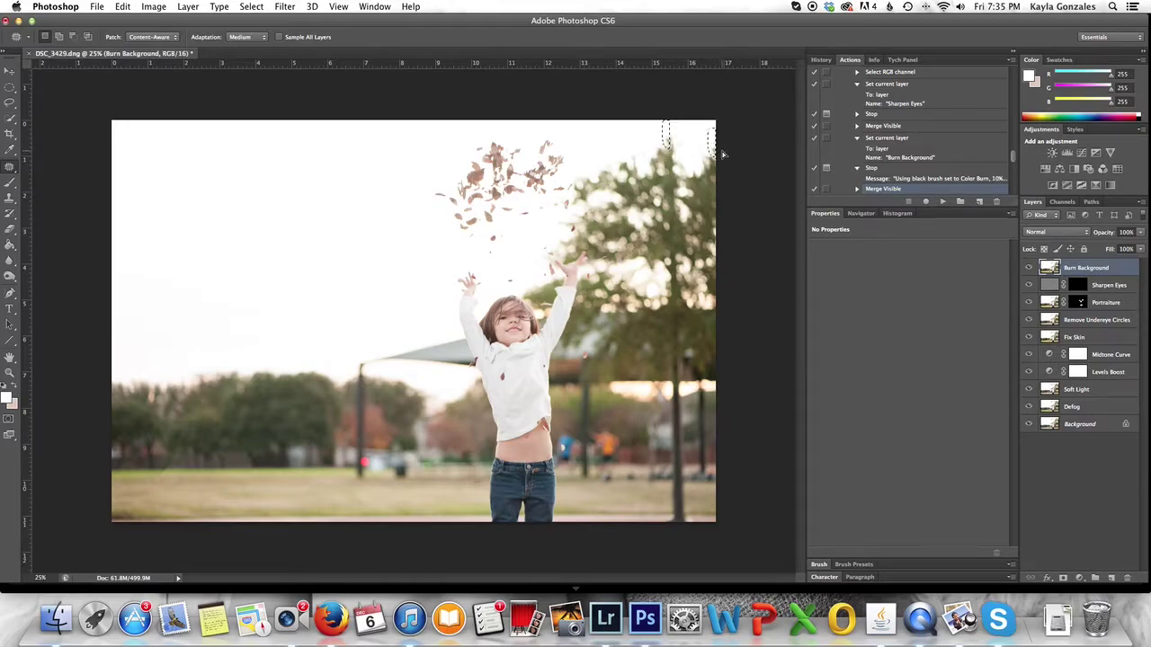
pyautogui.click(698, 147)
# Step: Flatten all layers into the background and create a merged copy on a new layer above it
pyautogui.click(1069, 235)
pyautogui.click(977, 290)
pyautogui.press('super+alt+shift+e')
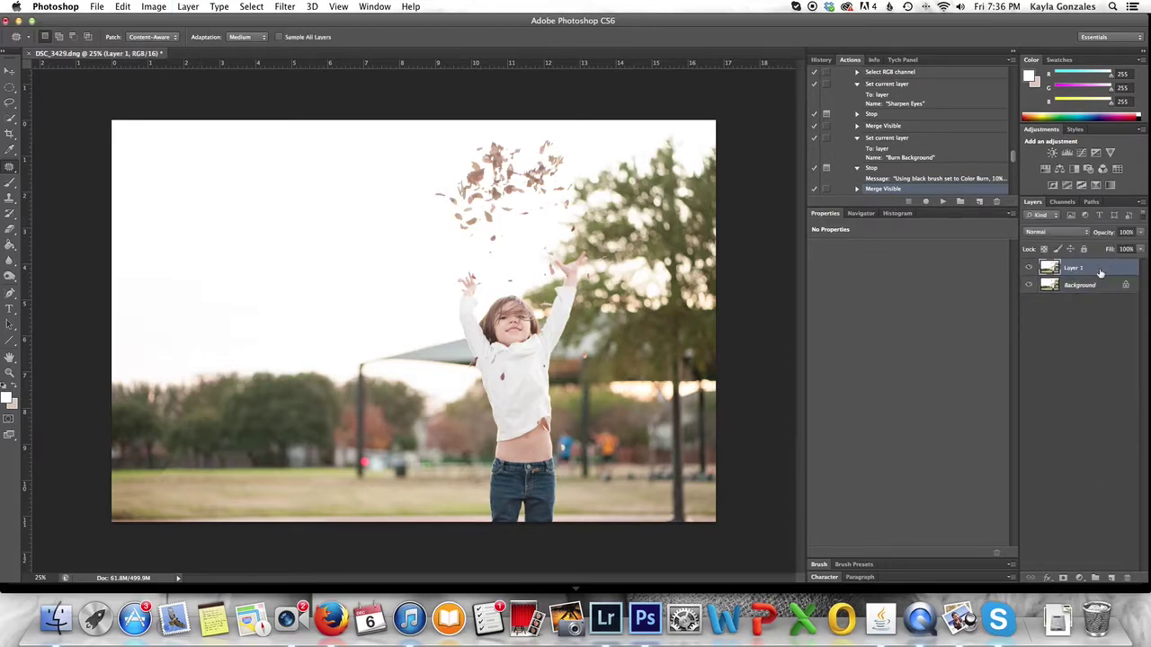
# Step: Set the merged copy's blend mode to Color Burn and its opacity to 40%
pyautogui.click(1059, 232)
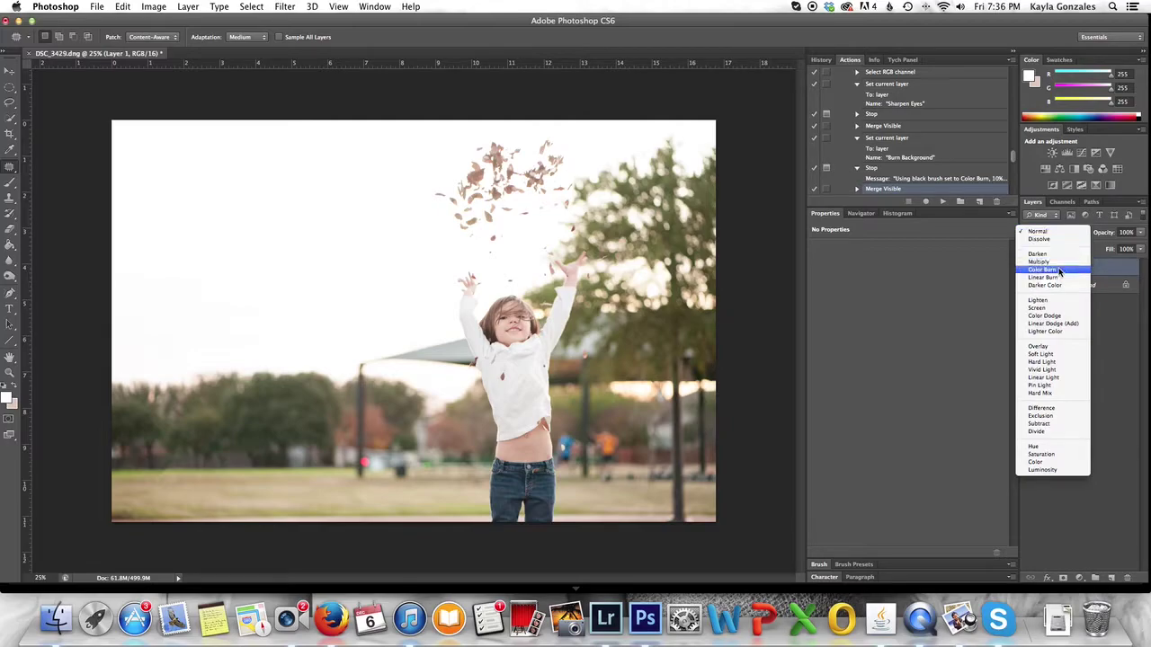
pyautogui.click(1061, 269)
pyautogui.click(1066, 236)
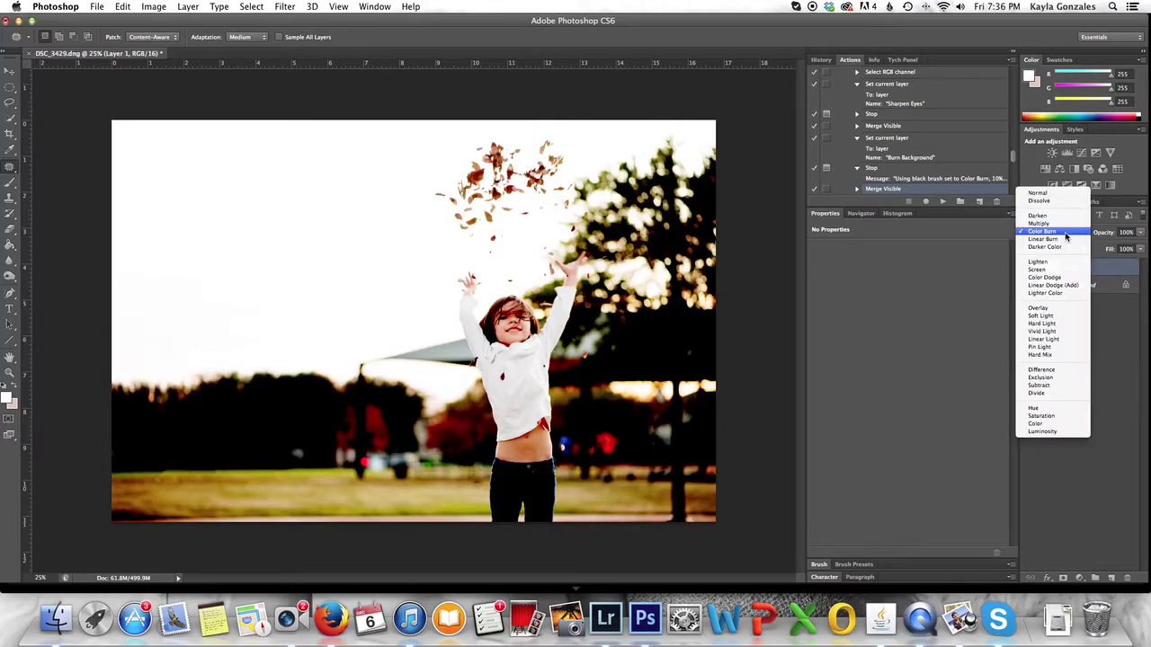
pyautogui.click(1131, 234)
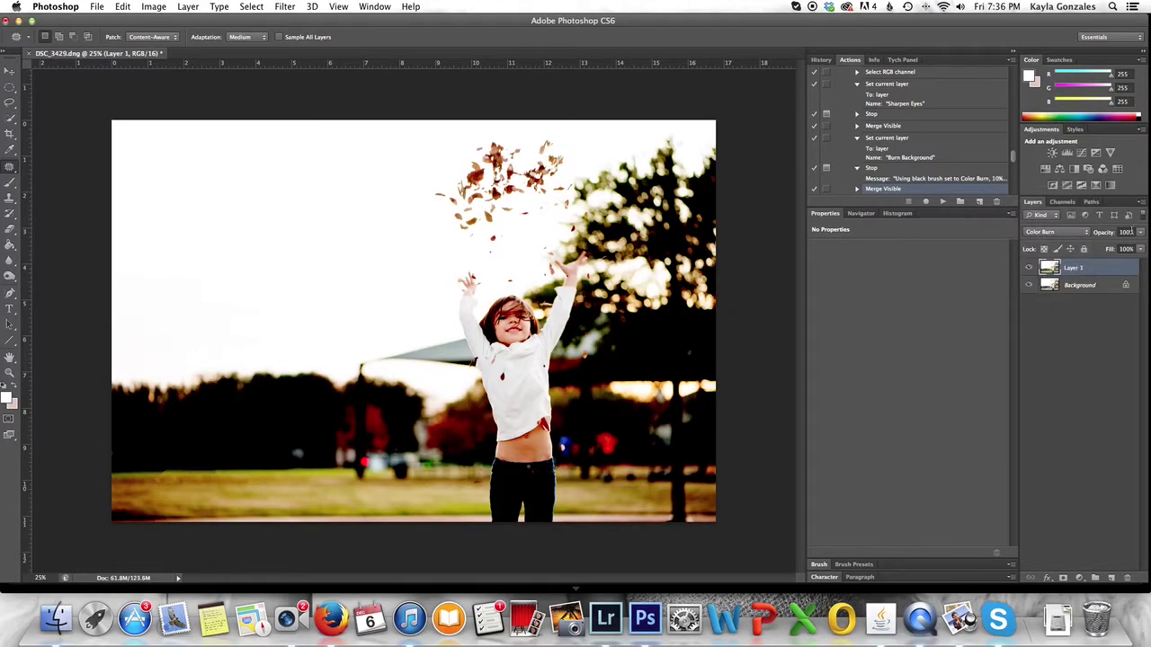
pyautogui.click(1126, 232)
pyautogui.write('40')
pyautogui.press('Return')
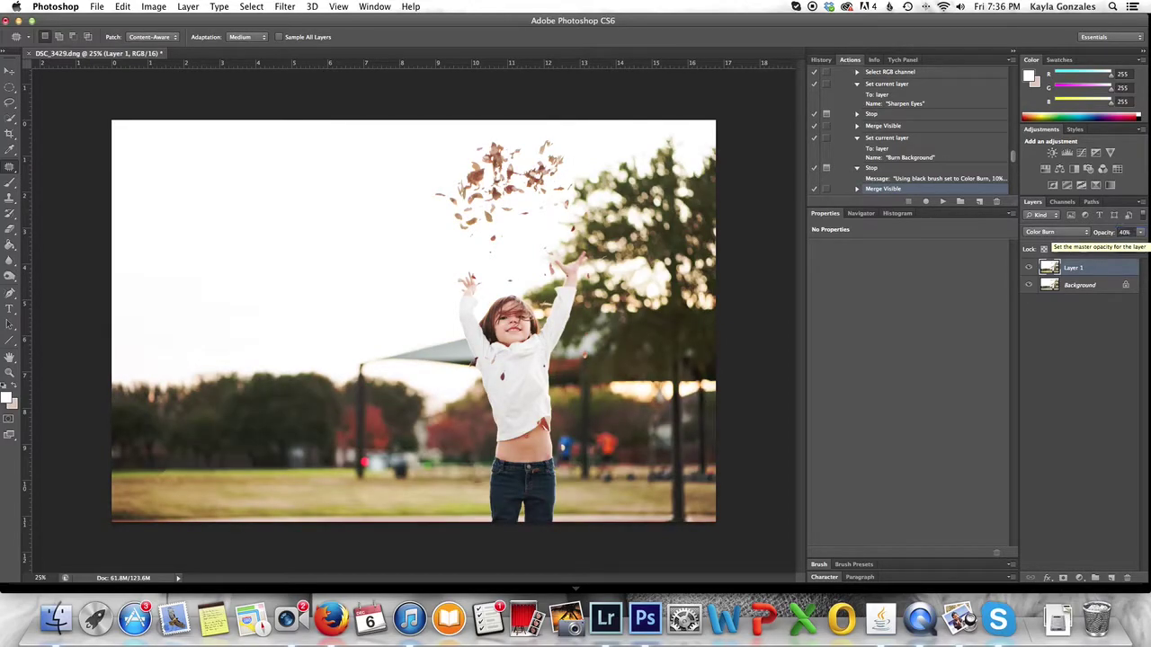
# Step: Add a layer mask to Layer 1 and paint the child out in black with a size 200 brush, filling gaps in the mask view
pyautogui.click(1064, 576)
pyautogui.press('b')
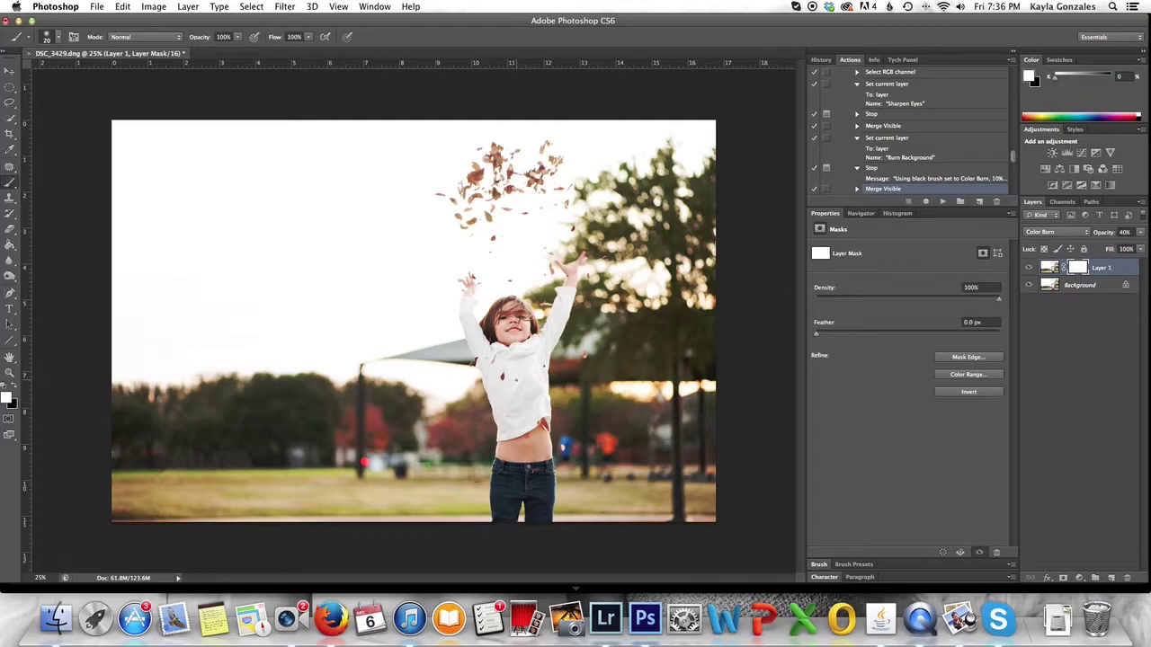
pyautogui.press('x')
pyautogui.press(']')
pyautogui.press(']')
pyautogui.press(']')
pyautogui.press(']')
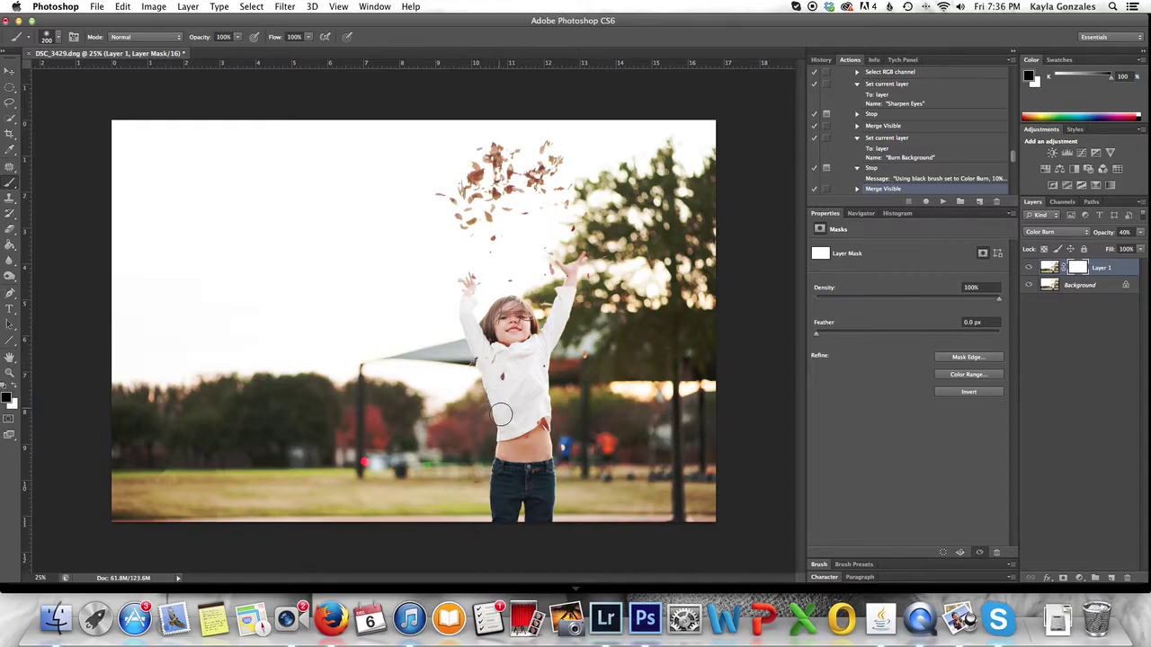
pyautogui.moveTo(505, 449)
pyautogui.mouseDown()
pyautogui.moveTo(499, 525)
pyautogui.moveTo(542, 523)
pyautogui.moveTo(555, 481)
pyautogui.moveTo(538, 368)
pyautogui.moveTo(577, 256)
pyautogui.moveTo(561, 269)
pyautogui.moveTo(543, 339)
pyautogui.moveTo(517, 309)
pyautogui.moveTo(513, 341)
pyautogui.mouseUp()
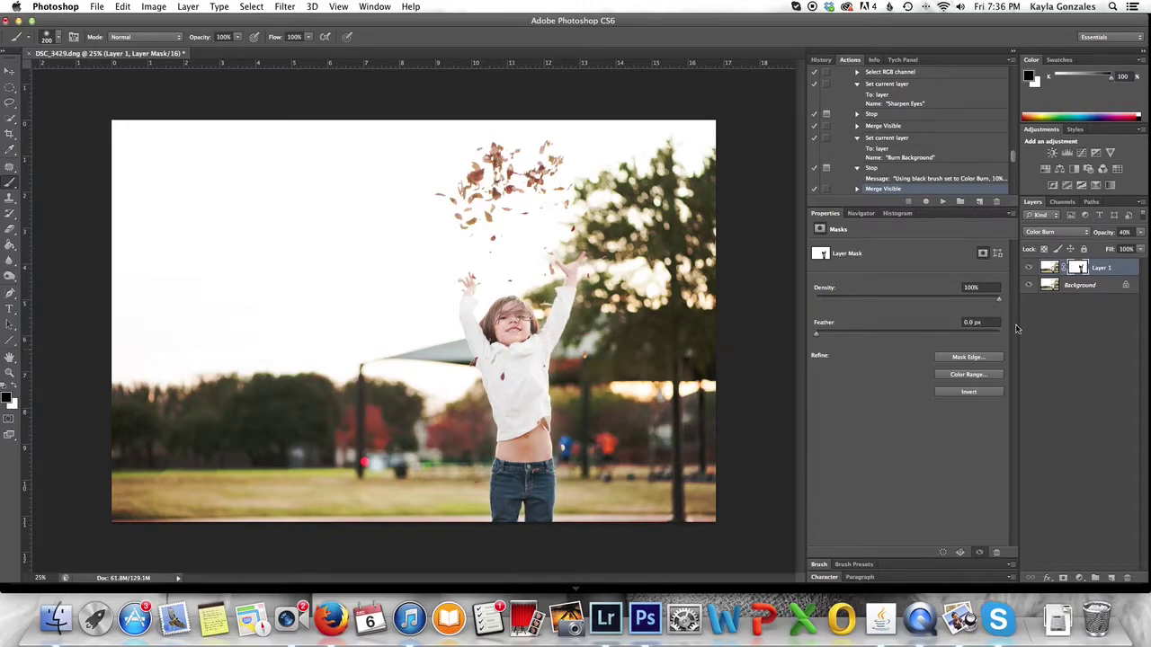
pyautogui.keyDown('alt'); pyautogui.click(1074, 267); pyautogui.keyUp('alt')
pyautogui.moveTo(500, 351)
pyautogui.mouseDown()
pyautogui.moveTo(521, 330)
pyautogui.moveTo(535, 429)
pyautogui.moveTo(535, 476)
pyautogui.moveTo(523, 477)
pyautogui.moveTo(503, 374)
pyautogui.moveTo(509, 443)
pyautogui.moveTo(522, 393)
pyautogui.mouseUp()
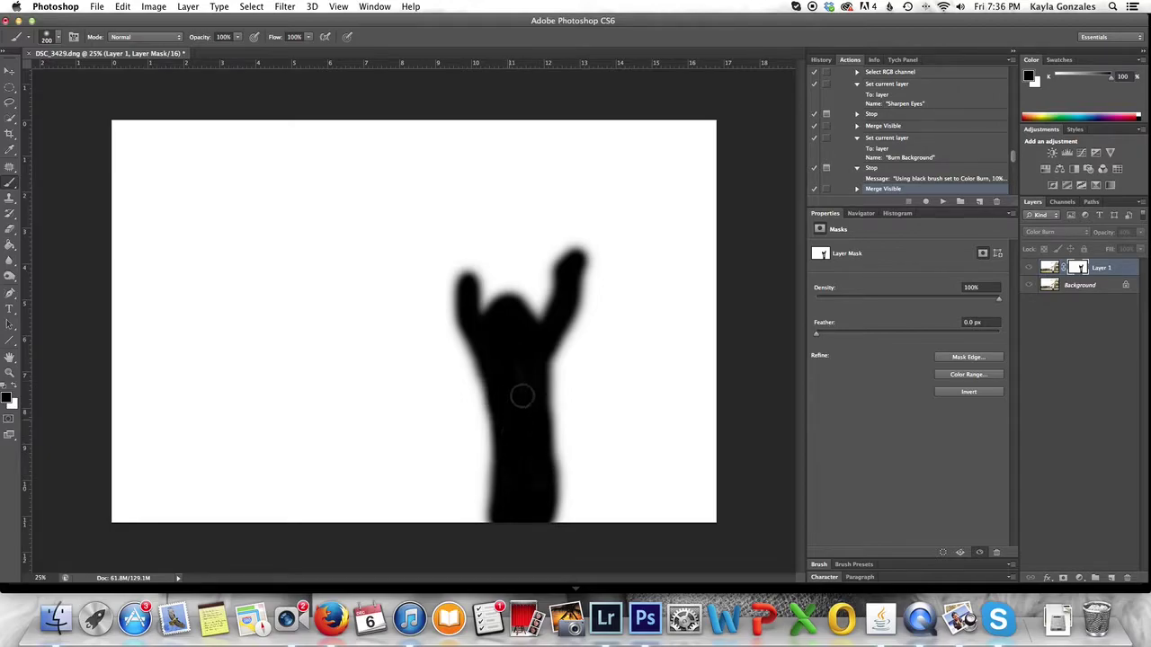
# Step: Set Layer 1's opacity to 10% and compare the photo with and without the burn effect
pyautogui.click(1107, 270)
pyautogui.click(1124, 232)
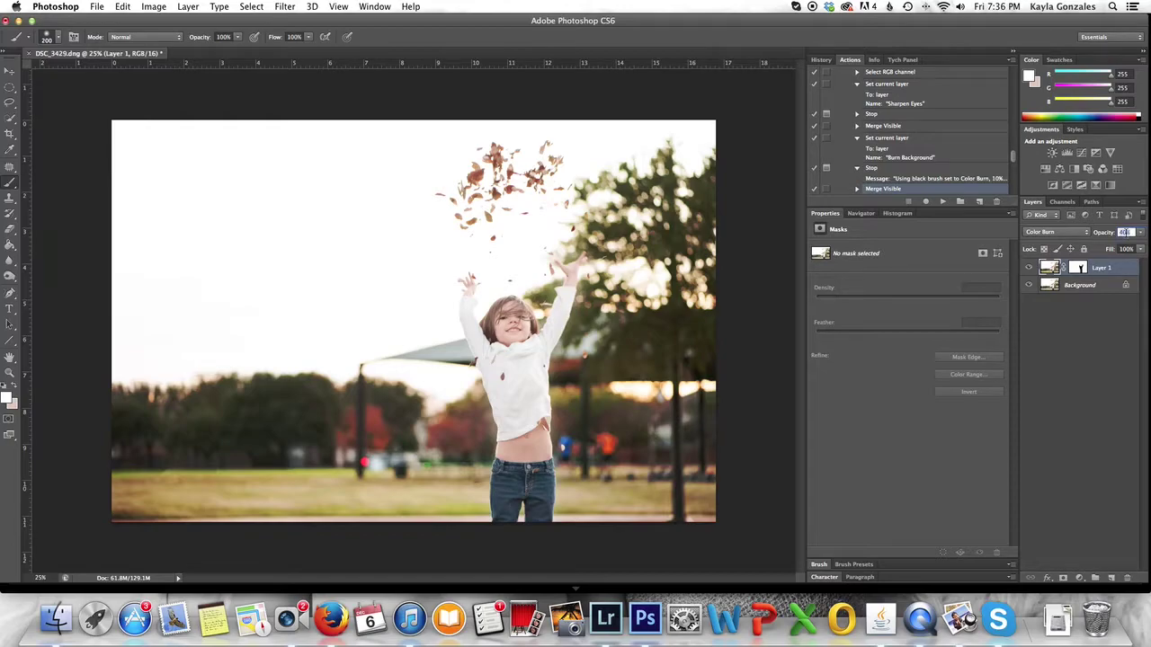
pyautogui.write('10')
pyautogui.press('Return')
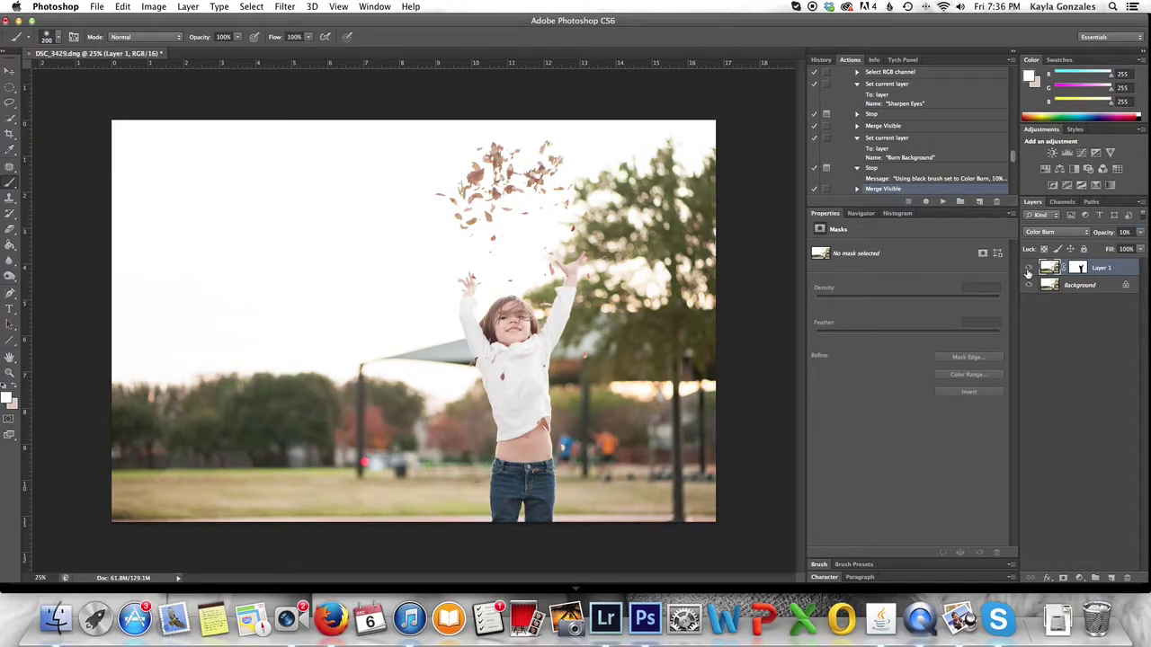
pyautogui.click(1029, 270)
pyautogui.click(1030, 270)
# Step: Resume the action to add the Vignette layer, and delete a large feathered ellipse from it so only the photo's edges remain
pyautogui.click(943, 202)
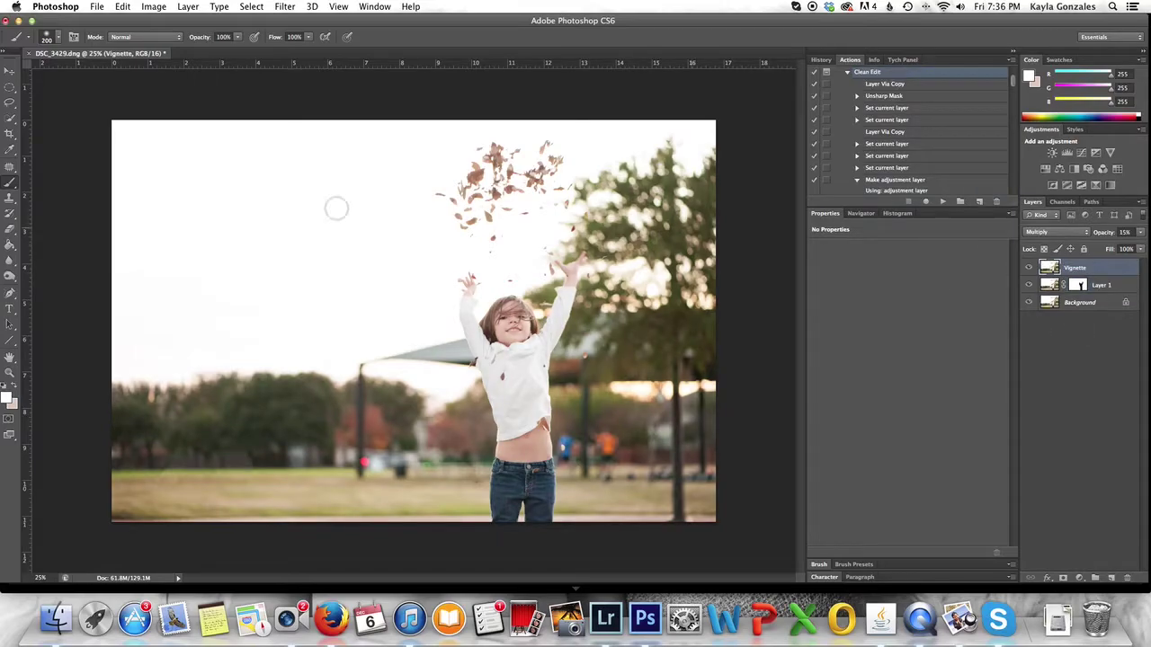
pyautogui.click(10, 87)
pyautogui.moveTo(117, 130); pyautogui.dragTo(707, 514)
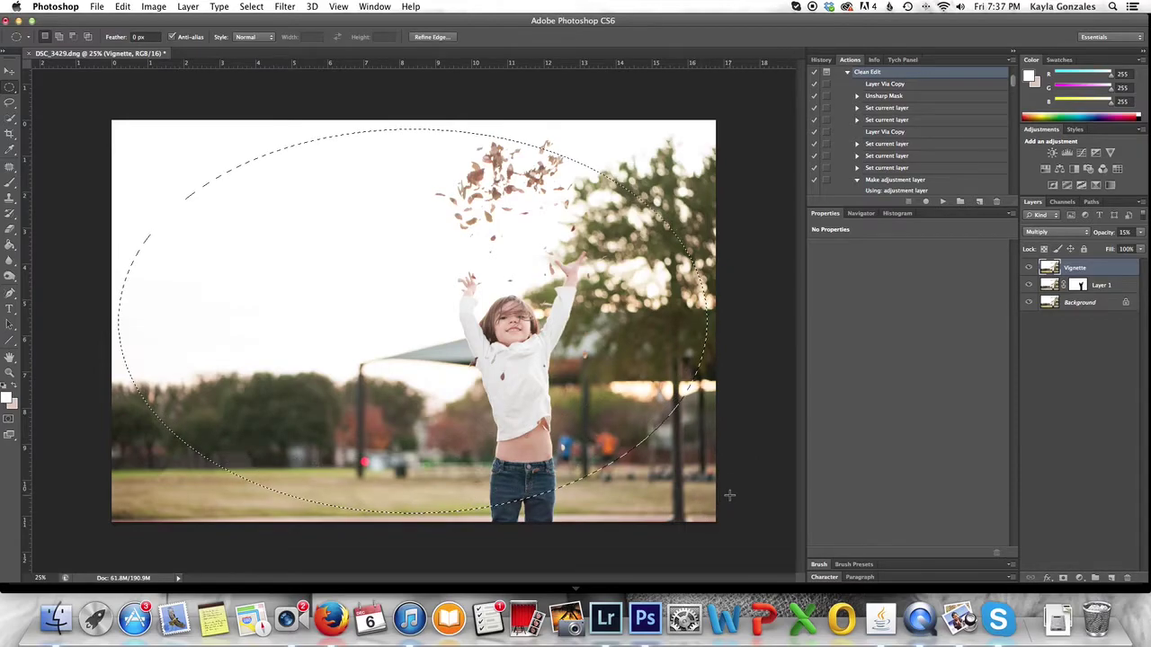
pyautogui.hotkey('shift', 'F6')
pyautogui.press('Return')
pyautogui.press('Delete')
pyautogui.hotkey('ctrl', 'd')
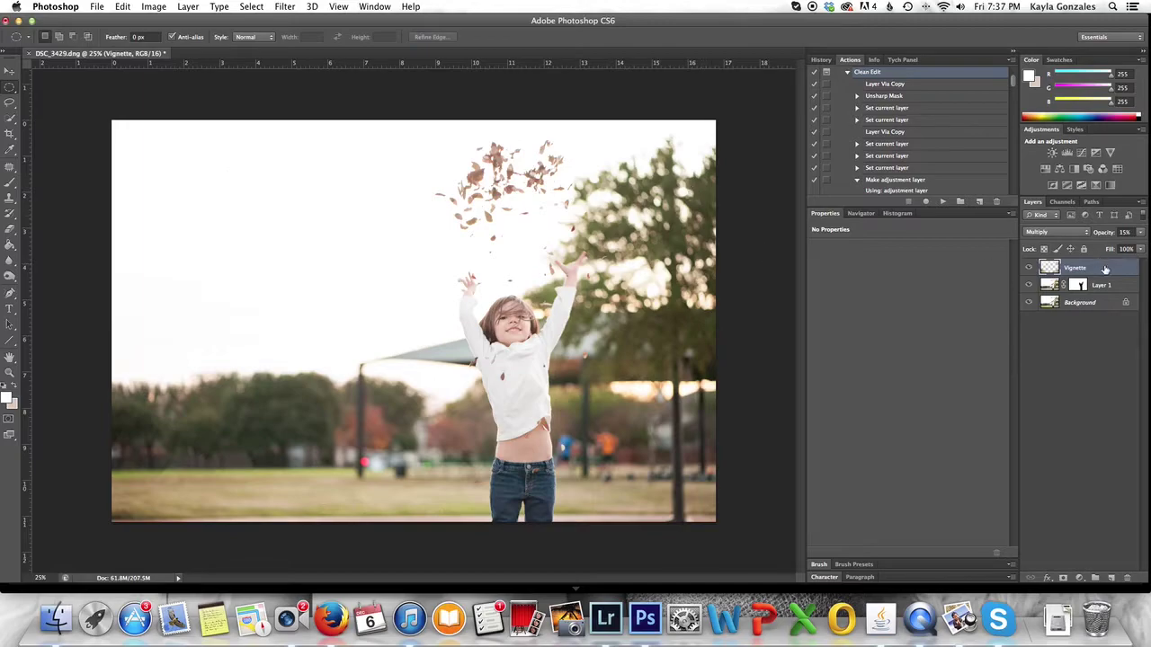
# Step: Set the Vignette layer's opacity to 10% and merge all layers into the background
pyautogui.click(1128, 233)
pyautogui.write('10')
pyautogui.press('Return')
pyautogui.press('super+shift+e')
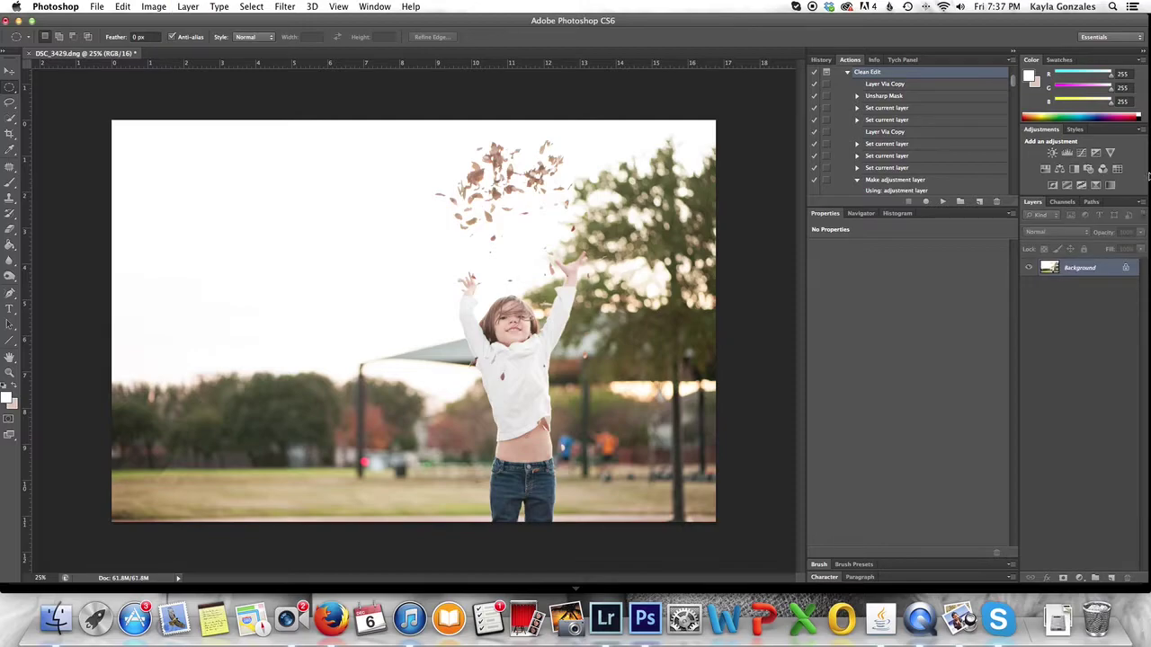
# Step: Place three color samplers on the child's skin: one on the chin, one on the bare waist and one beside the chin sampler
pyautogui.scroll(3, 591, 305)
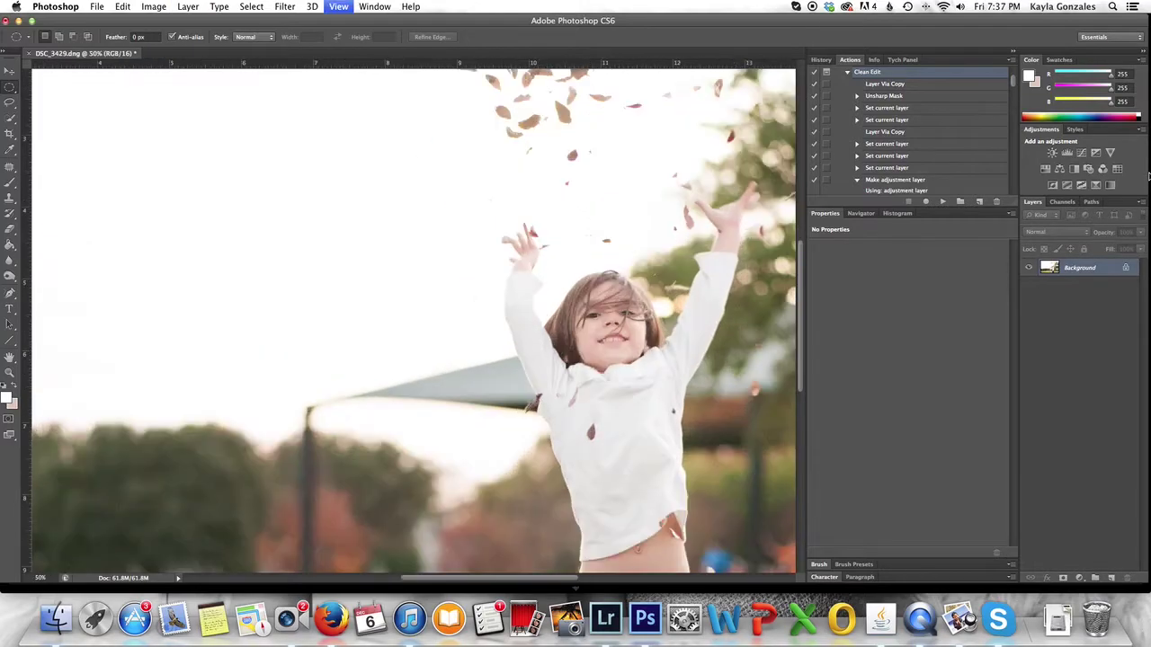
pyautogui.hscroll(5, 591, 306)
pyautogui.press('i')
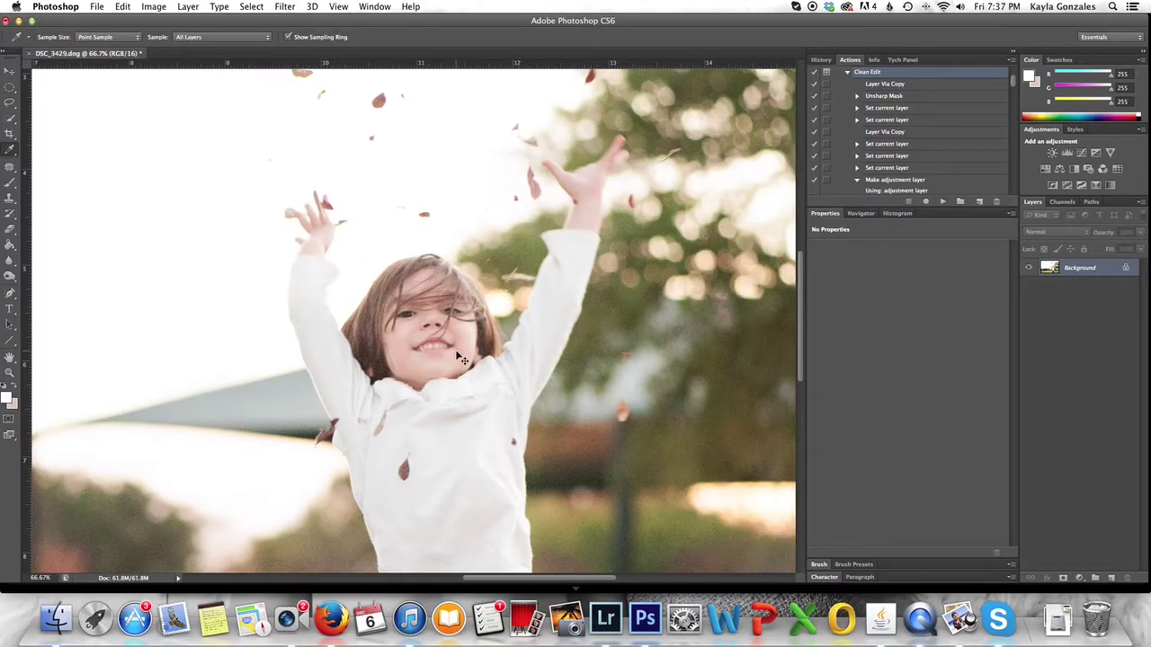
pyautogui.scroll(1, 460, 357)
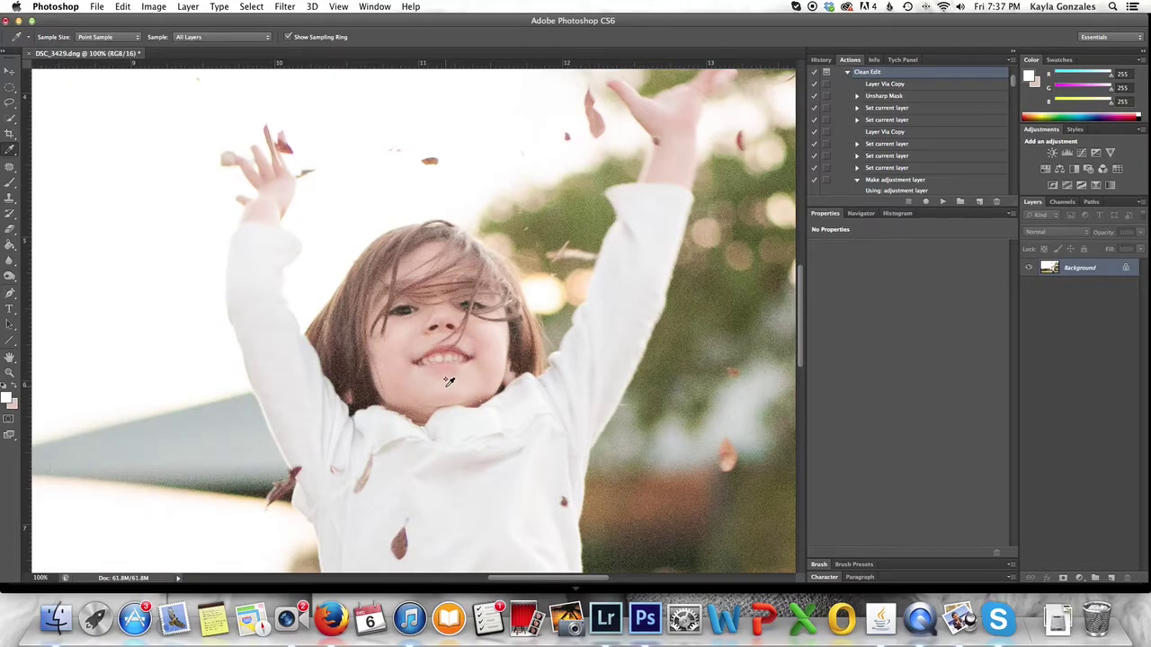
pyautogui.press('F8')
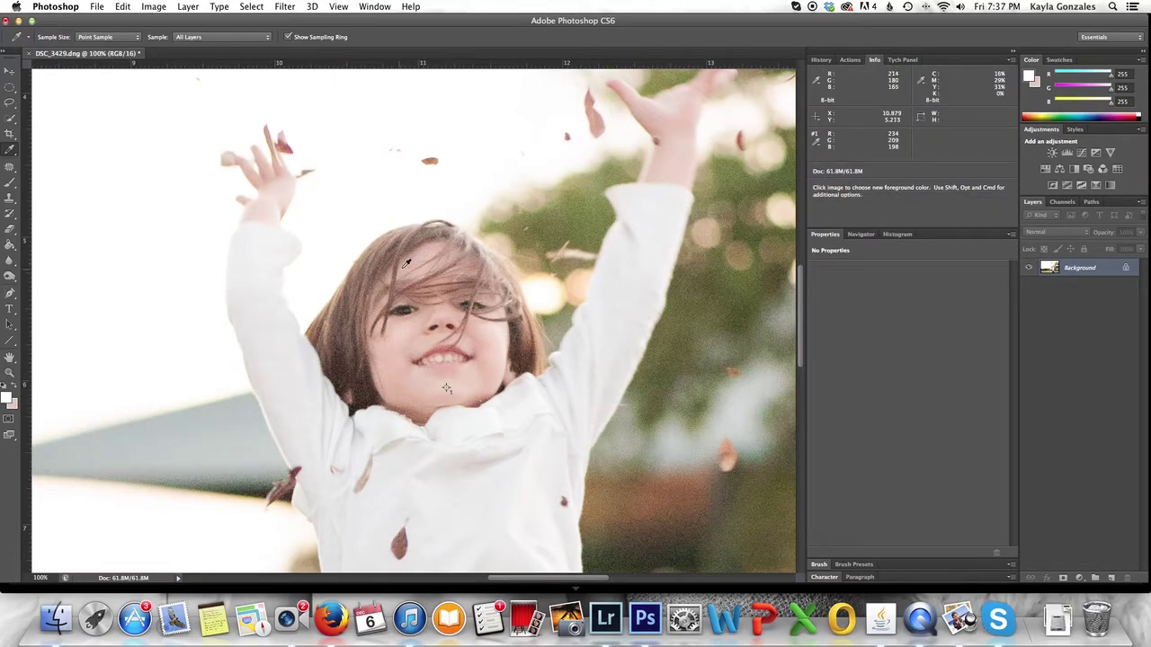
pyautogui.scroll(-10, 507, 372)
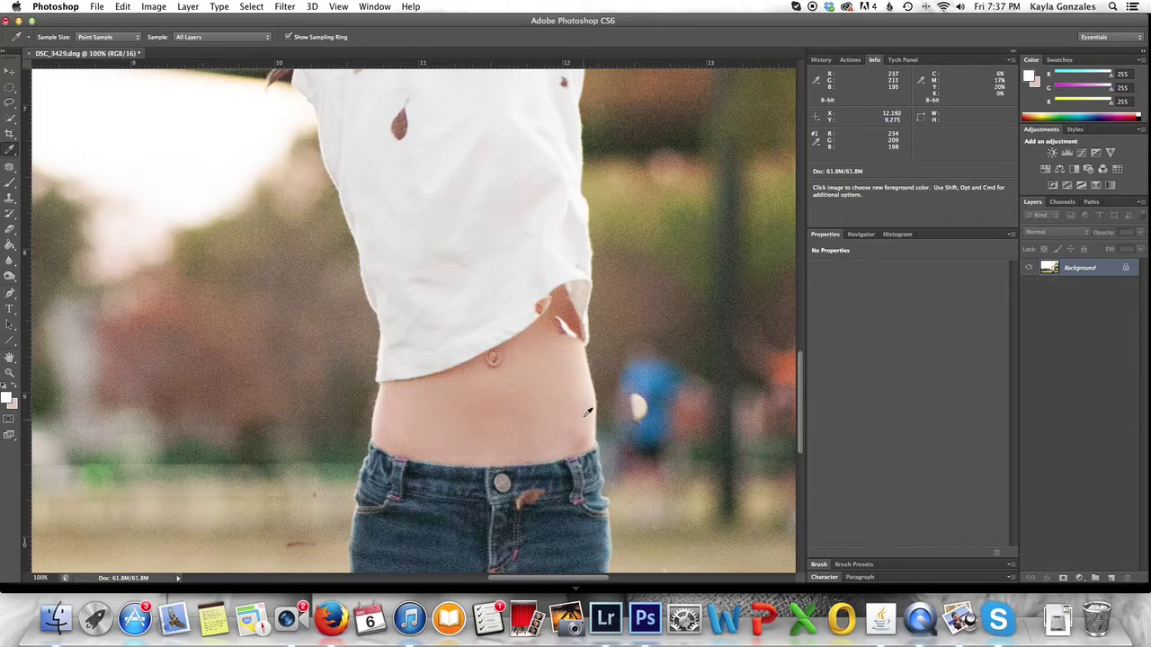
pyautogui.keyDown('shift'); pyautogui.click(588, 385); pyautogui.keyUp('shift')
pyautogui.scroll(10, 539, 405)
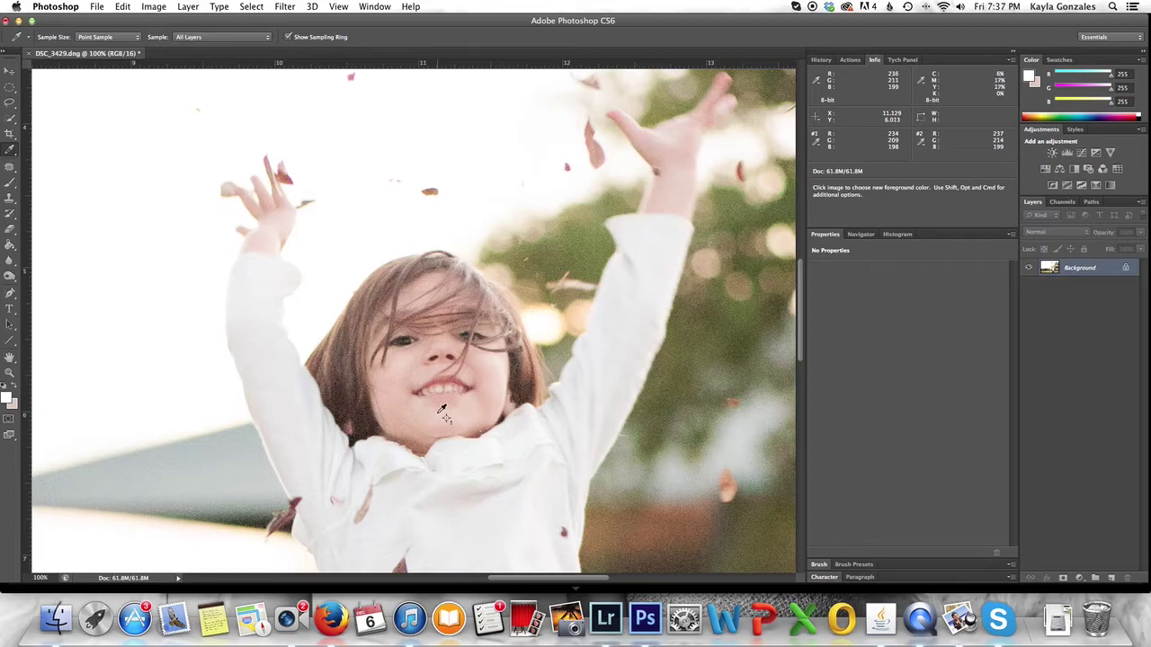
pyautogui.scroll(2, 443, 411)
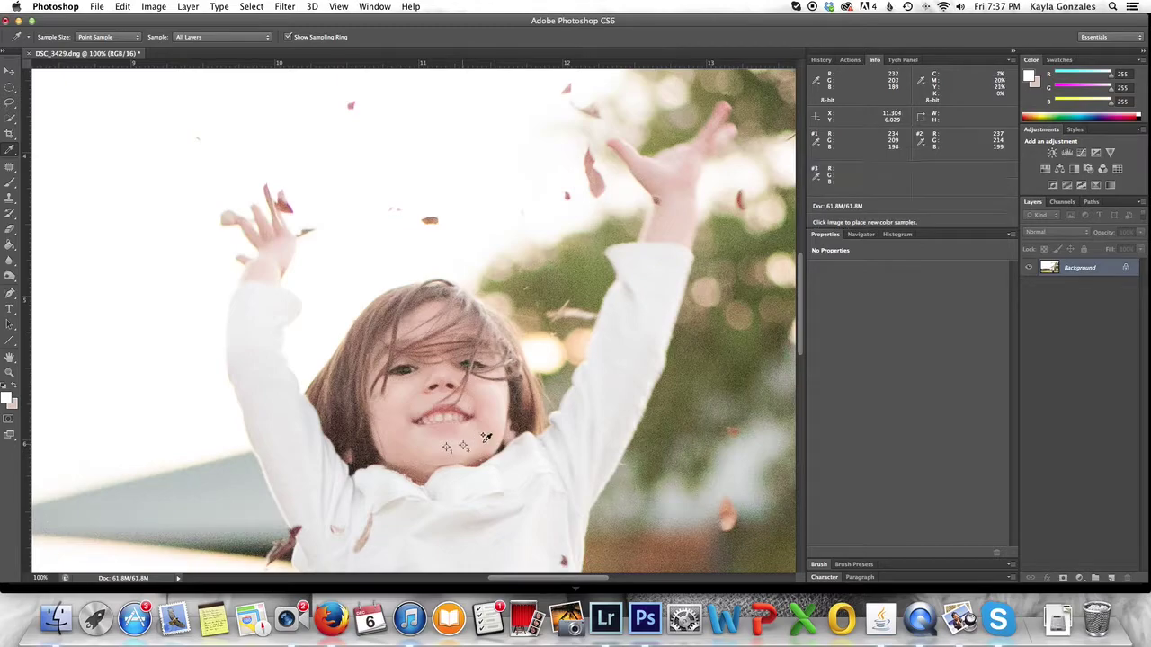
pyautogui.keyDown('shift'); pyautogui.click(463, 445); pyautogui.keyUp('shift')
# Step: Switch the readouts of all three color samplers to CMYK Color
pyautogui.click(815, 142)
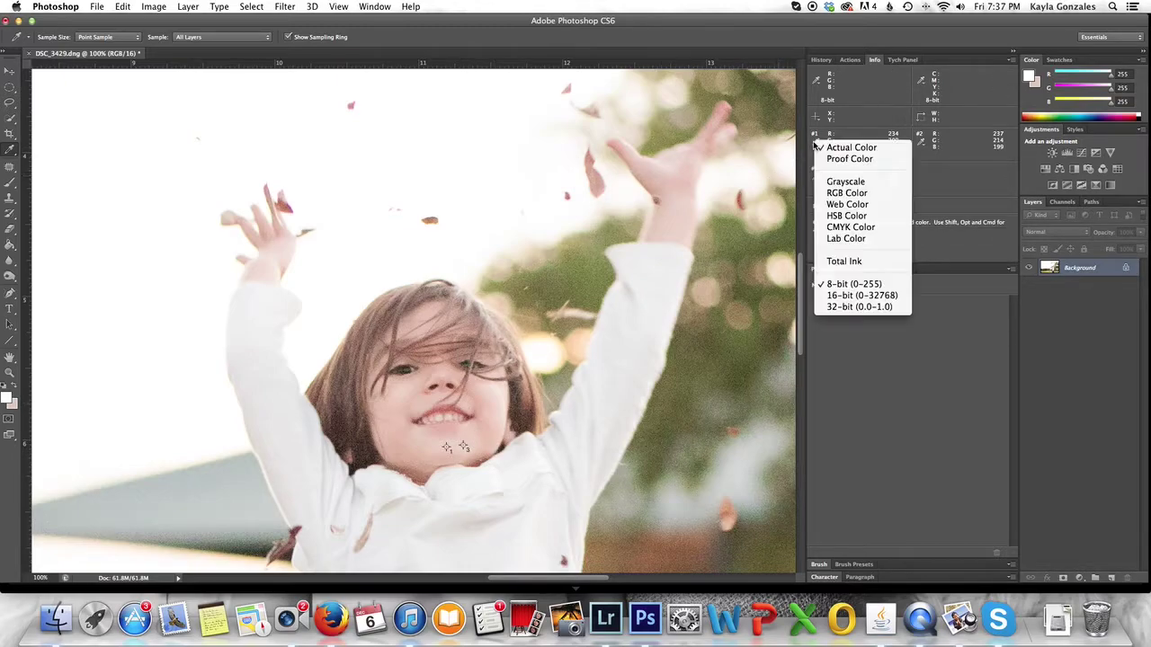
pyautogui.click(850, 227)
pyautogui.click(922, 143)
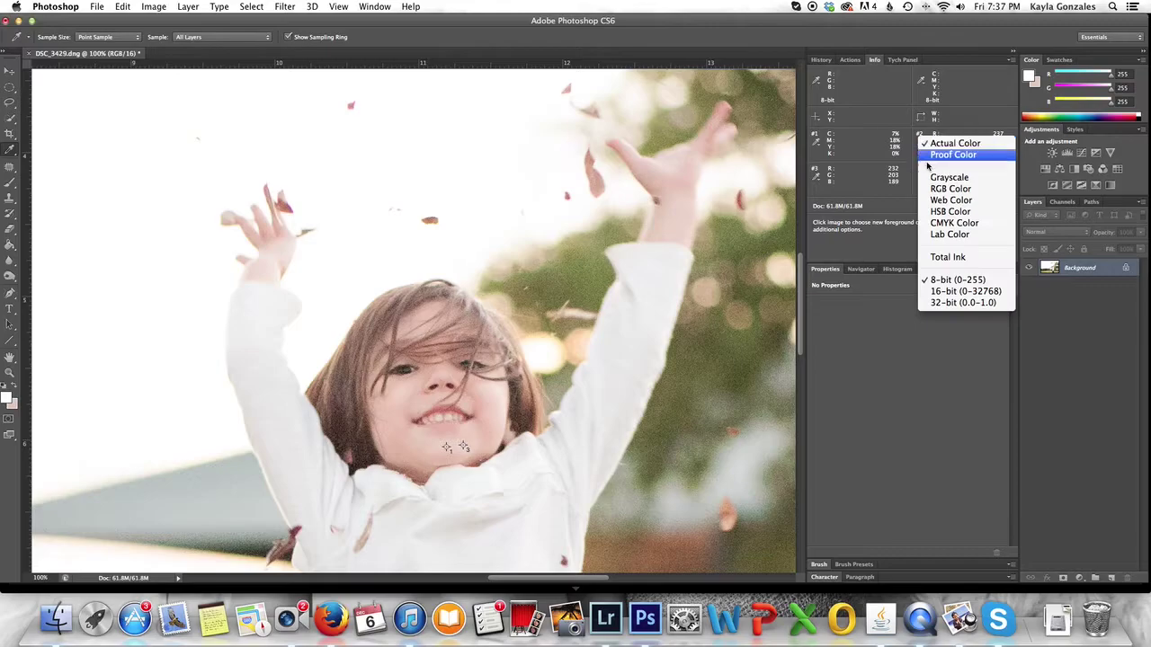
pyautogui.click(956, 227)
pyautogui.scroll(1, 959, 160)
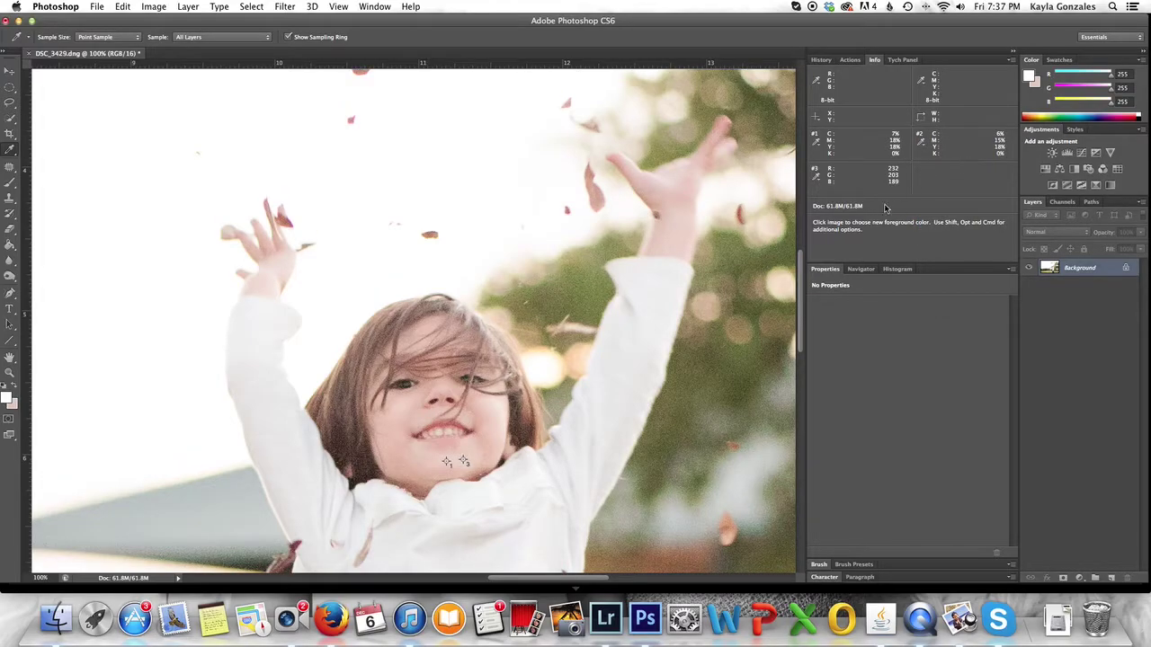
pyautogui.click(814, 177)
pyautogui.click(830, 263)
# Step: Activate the Move tool to hide the color sampler markers on the whole photo
pyautogui.press('super+minus')
pyautogui.press('super+minus')
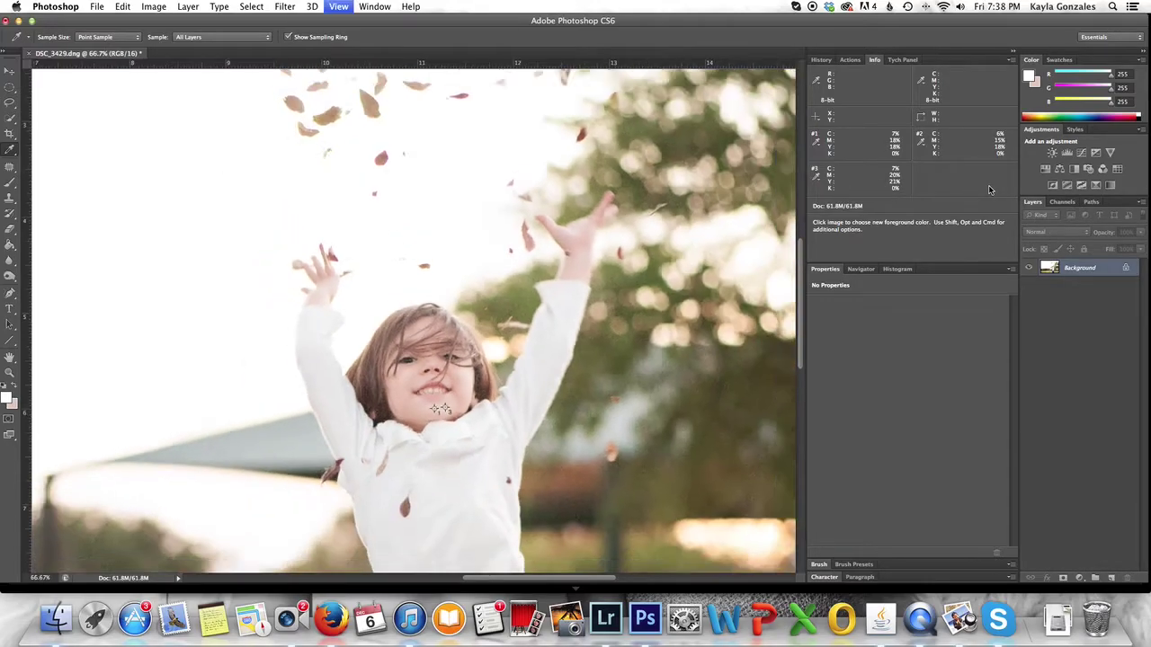
pyautogui.press('super+minus')
pyautogui.press('super+minus')
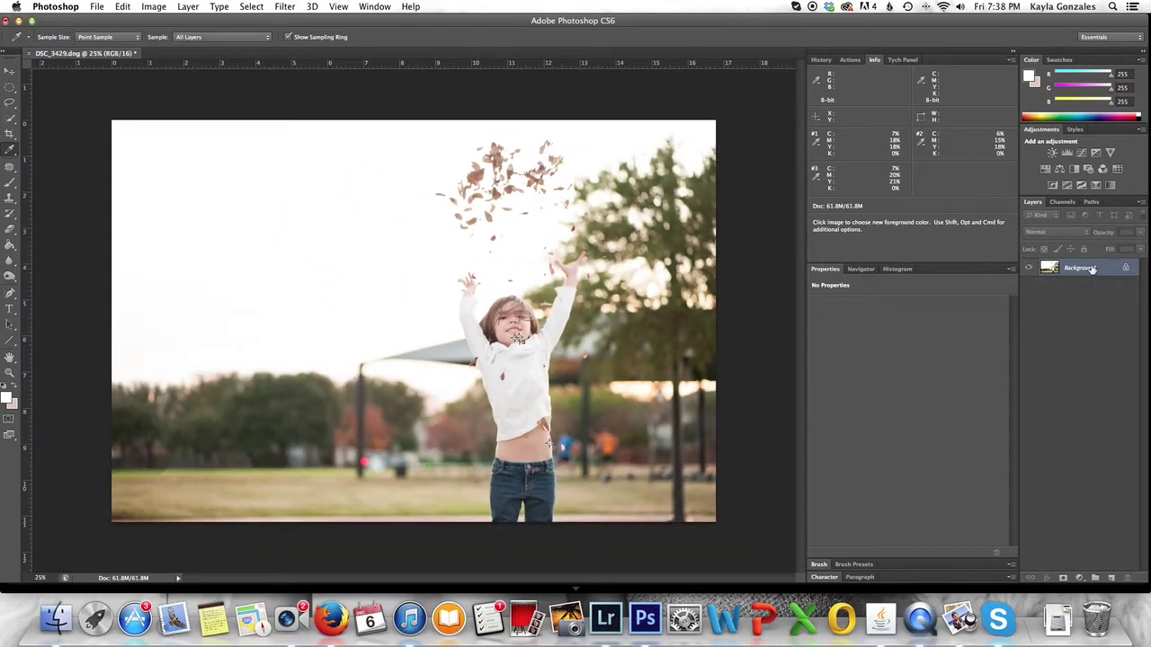
pyautogui.click(8, 73)
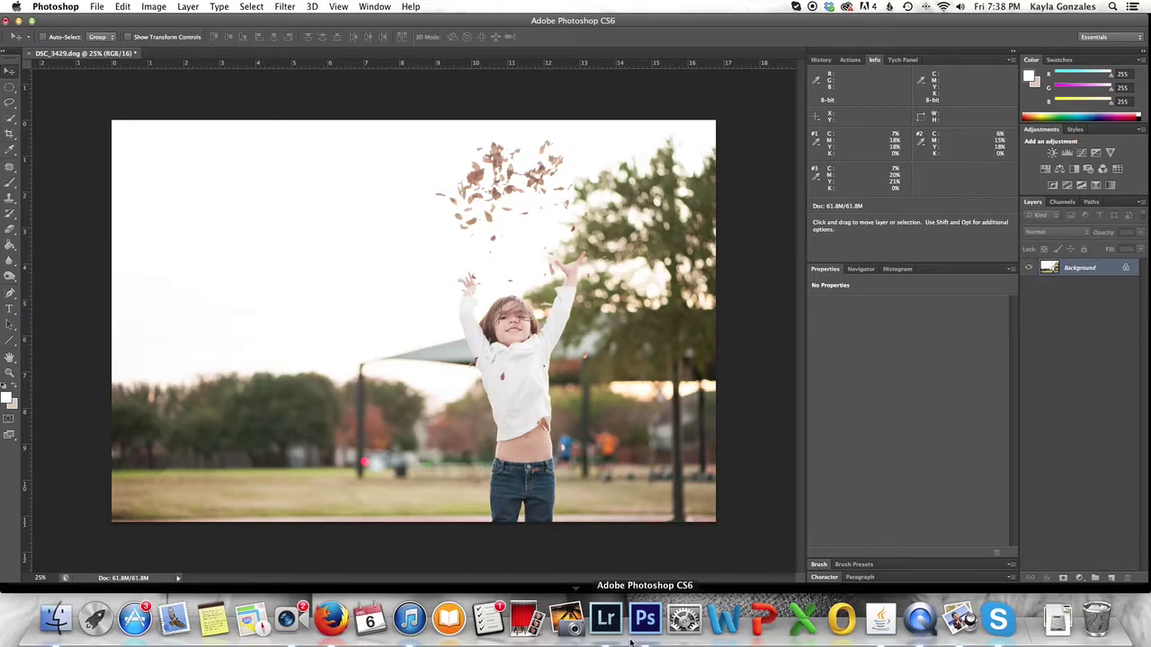
# Step: Switch to Lightroom and return the photo to its Import history state
pyautogui.click(605, 618)
pyautogui.scroll(-6, 56, 429)
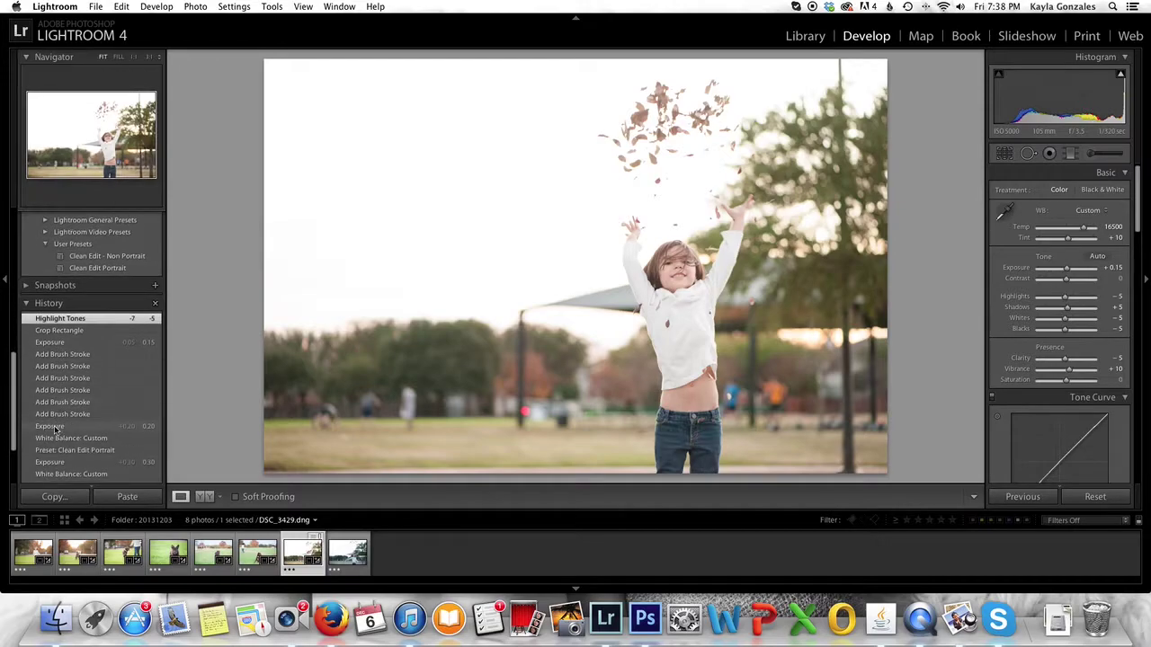
pyautogui.click(97, 412)
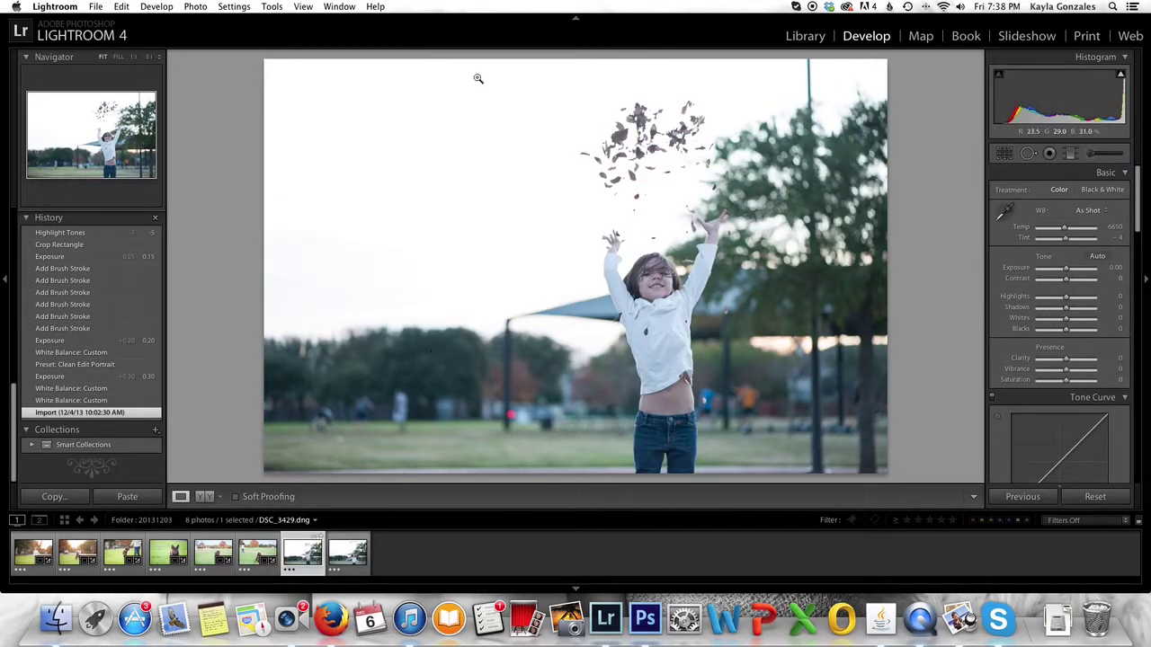
pyautogui.click(490, 18)
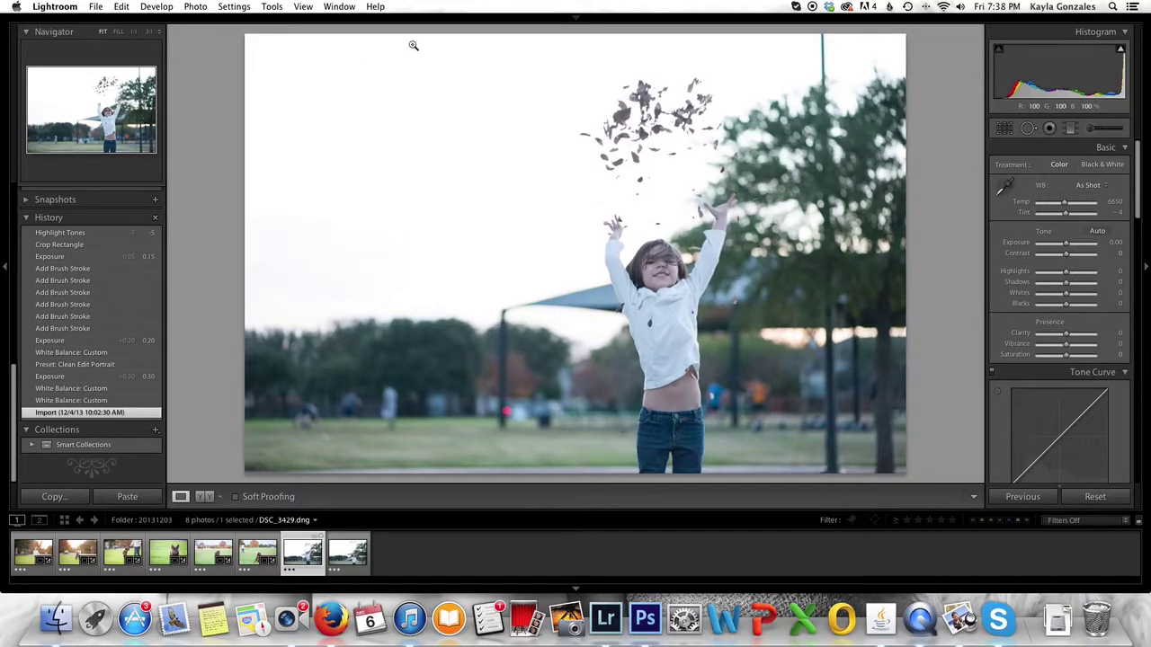
pyautogui.click(491, 19)
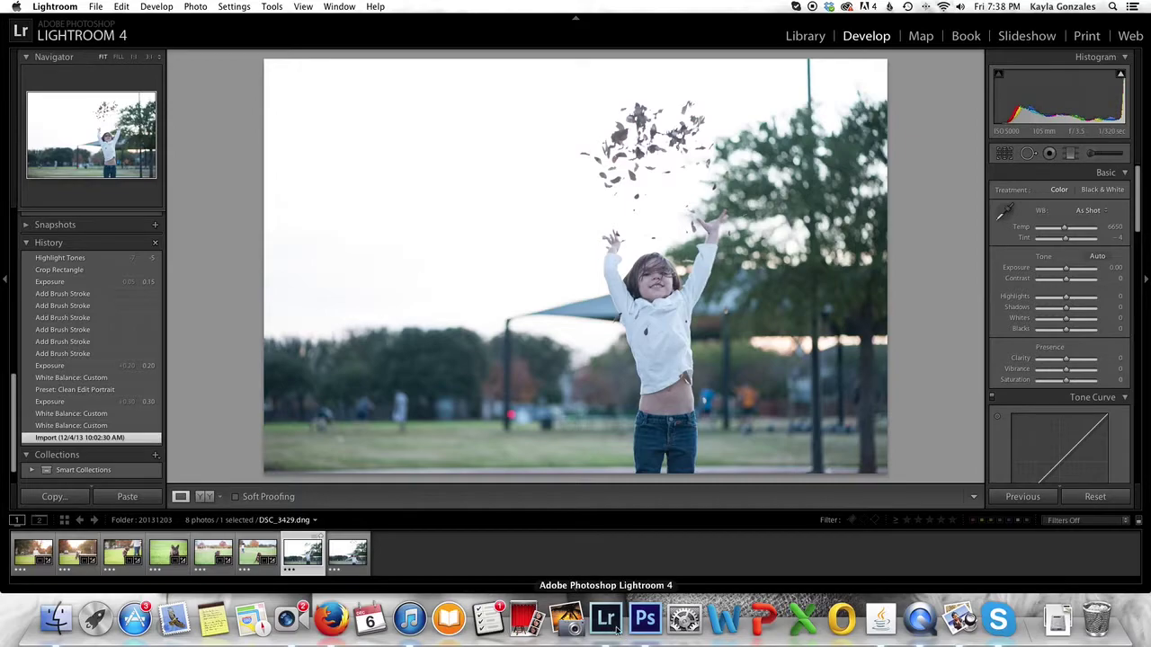
# Step: Compare the finished edit in Photoshop with the unedited original in Lightroom, switching between both programs
pyautogui.click(646, 620)
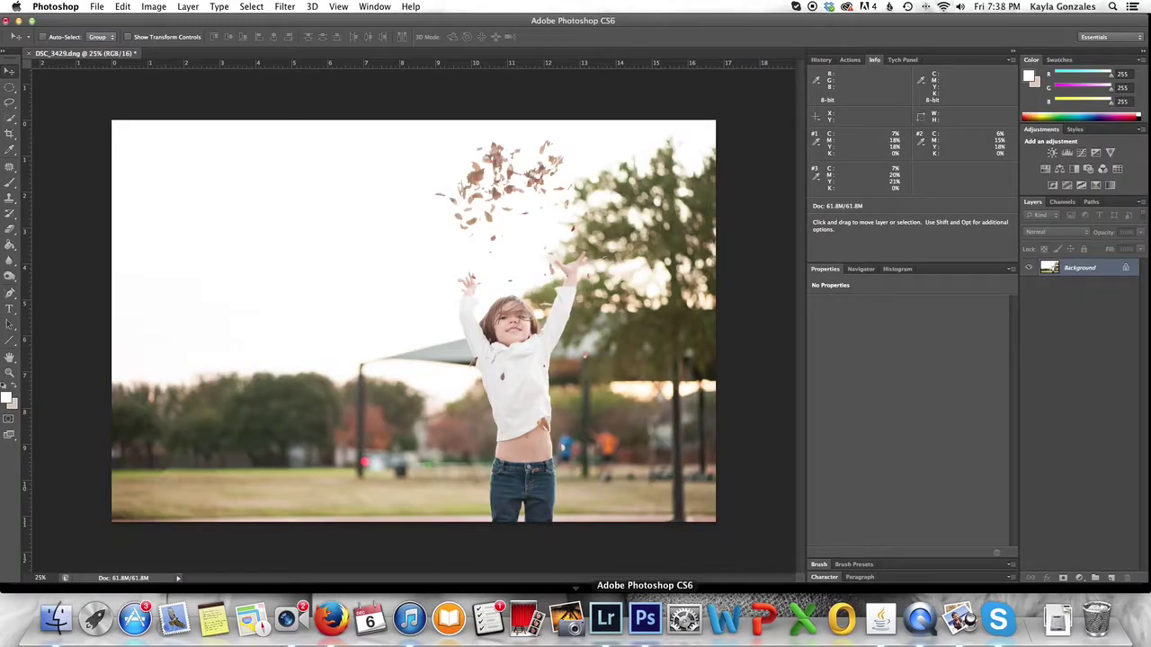
pyautogui.click(605, 620)
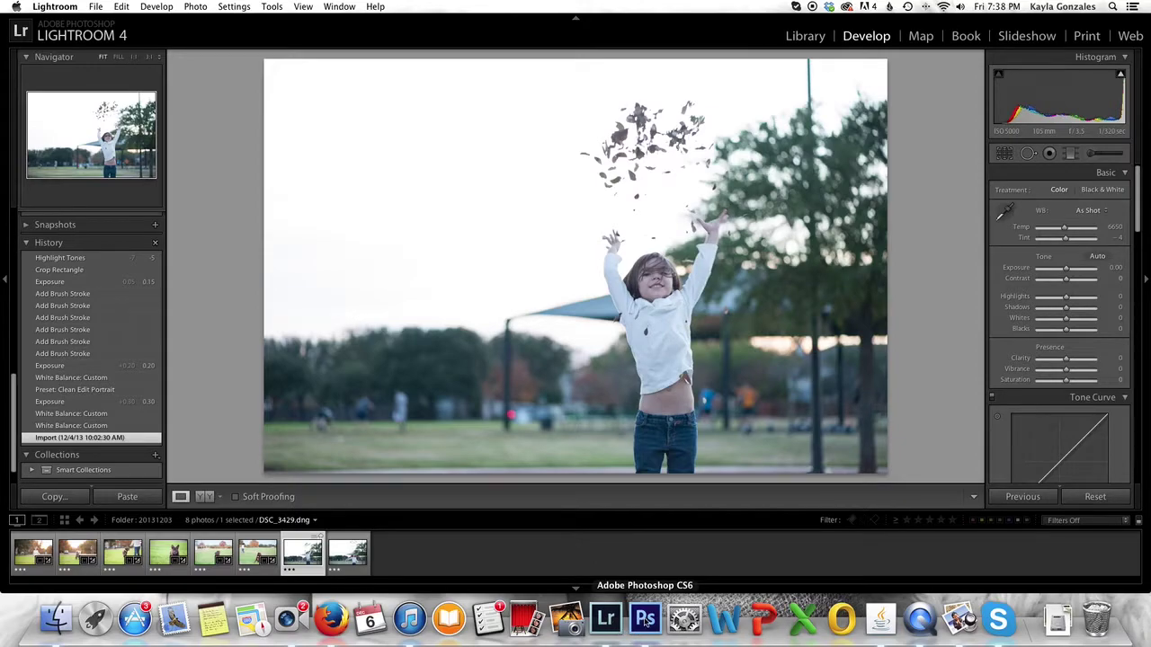
pyautogui.click(642, 622)
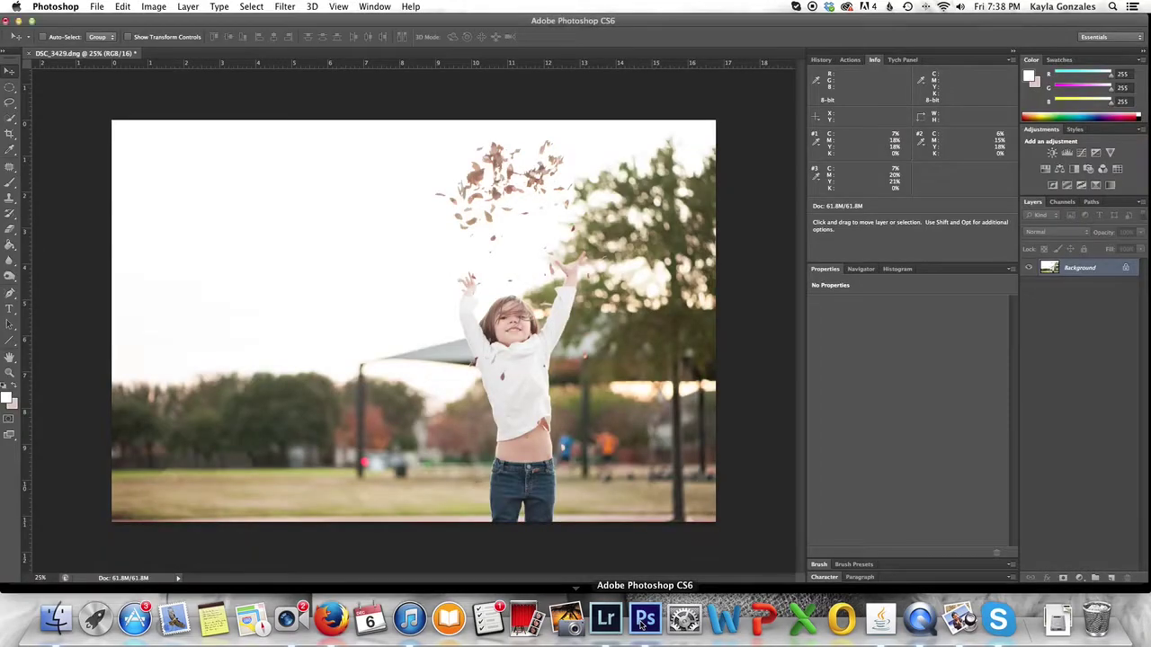
pyautogui.click(605, 620)
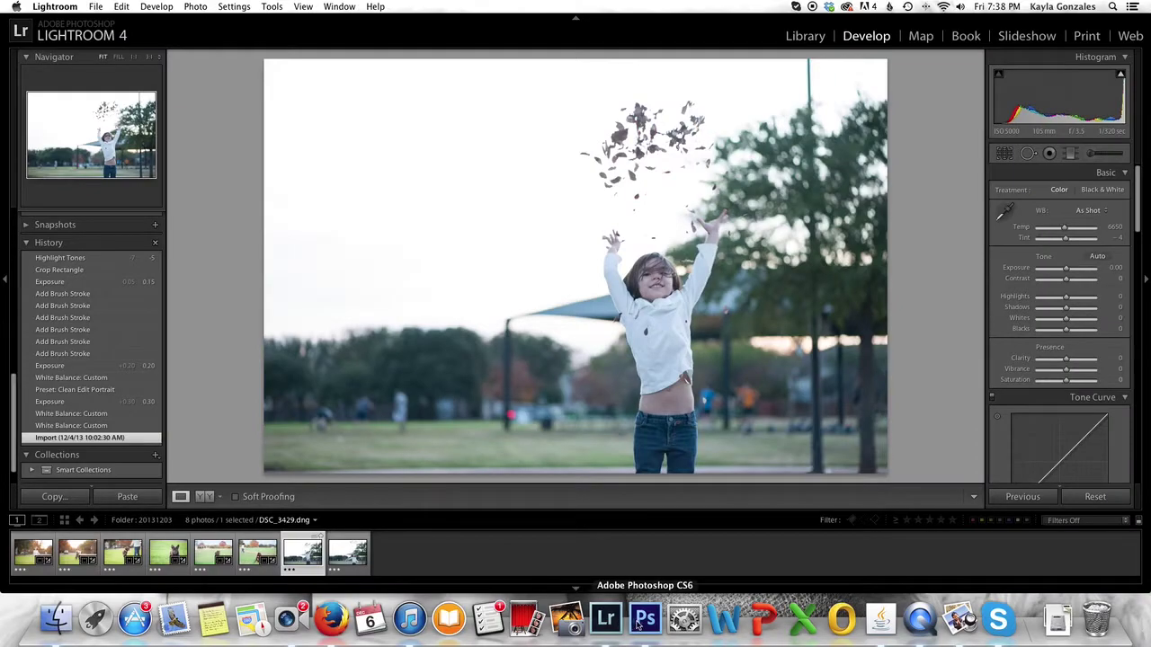
pyautogui.click(645, 621)
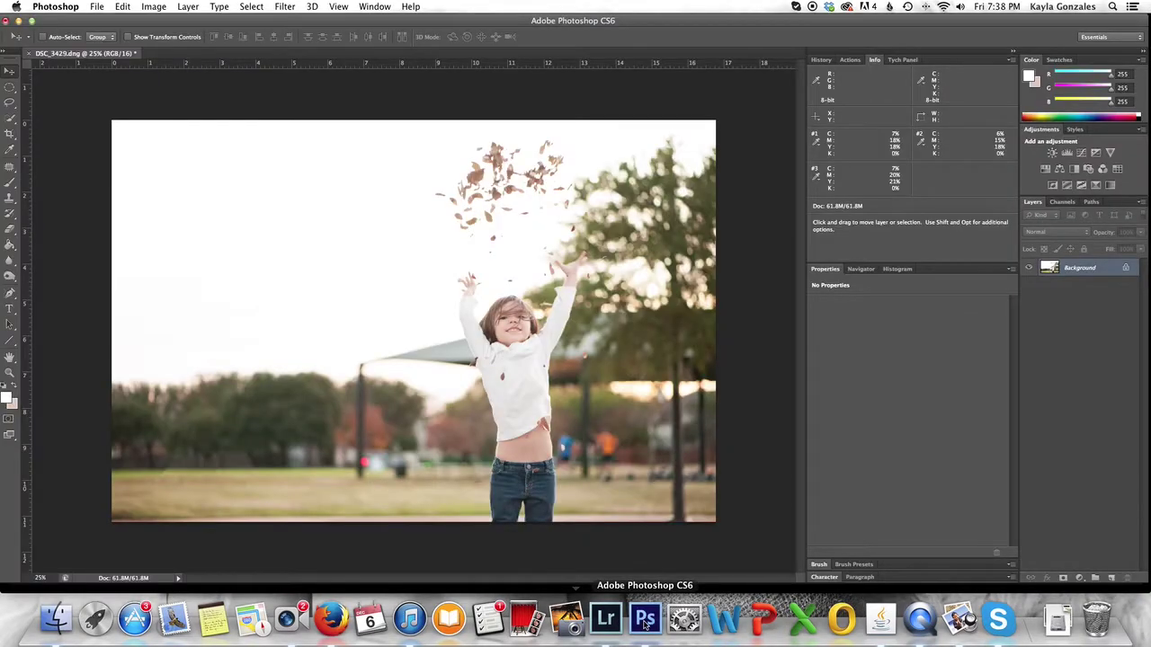